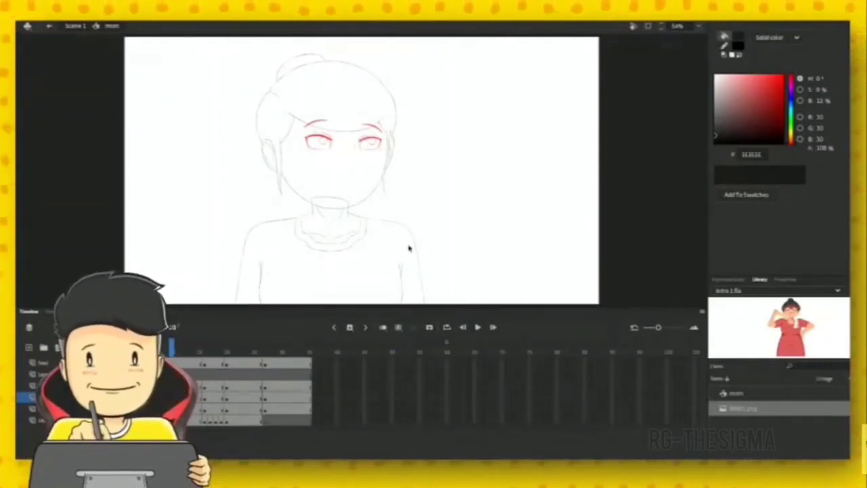
- Examine the line sketch of the woman, looking closely at the red eyes and eyebrows, the head outline and the upper body
key("ctrl+=")
left_click_drag(450, 118, 468, 195)
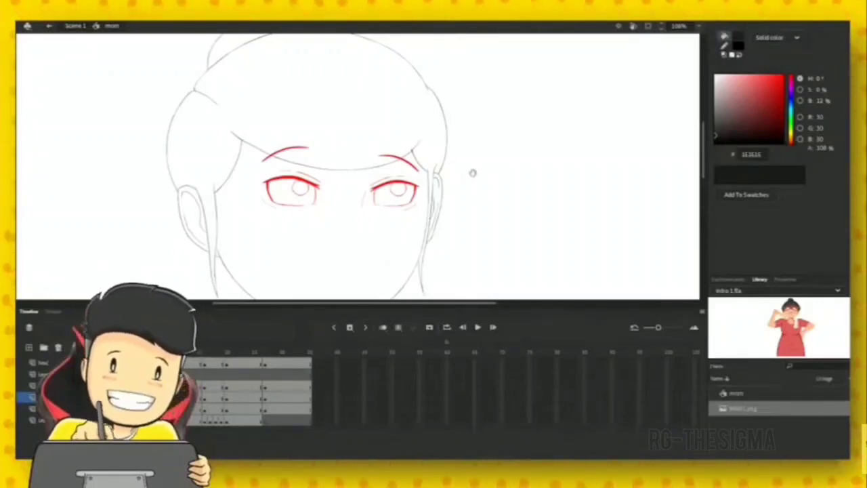
left_click_drag(461, 154, 481, 173)
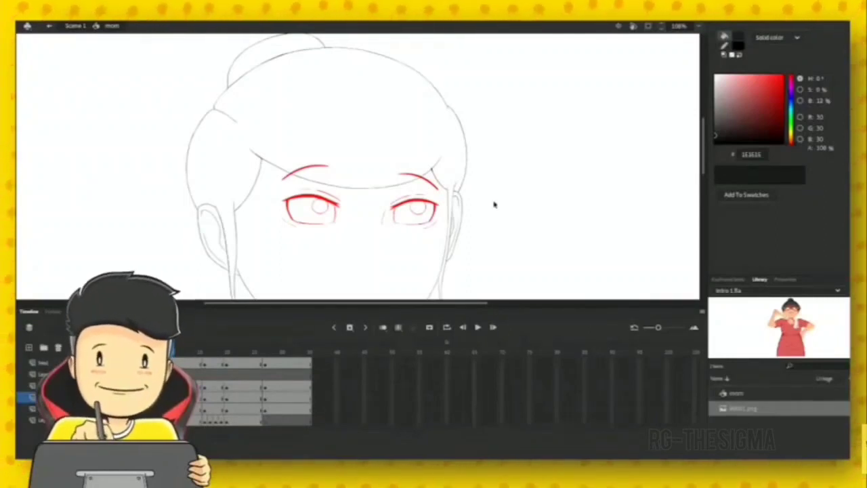
scroll(510, 177, "down", 3)
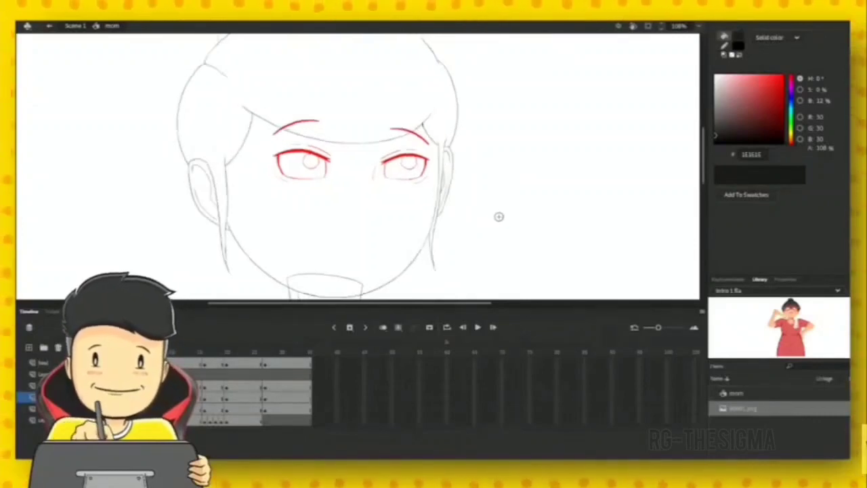
key("ctrl+minus")
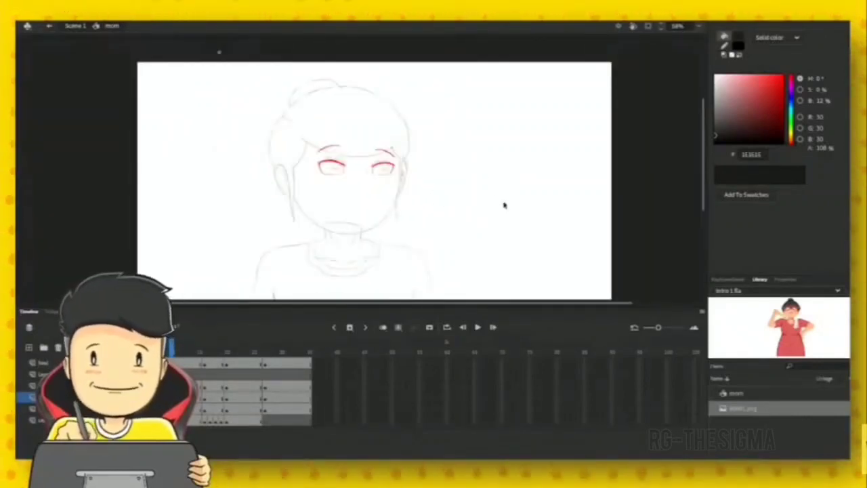
key("ctrl+equal")
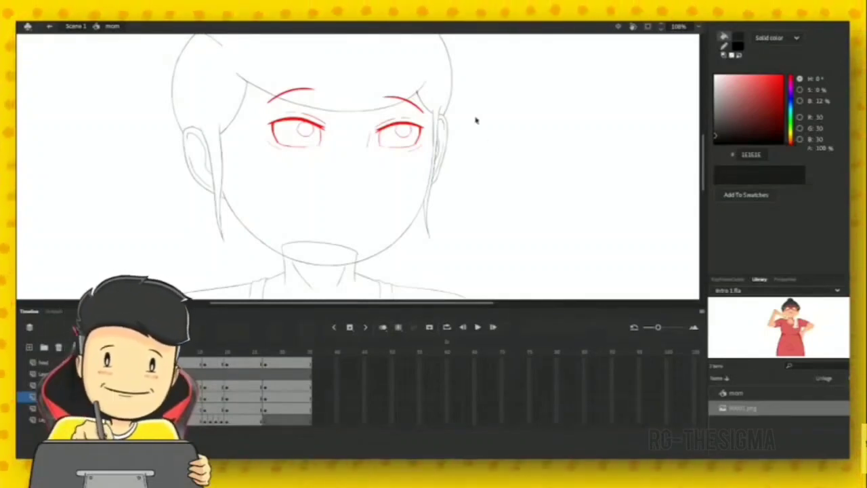
key("ctrl+minus")
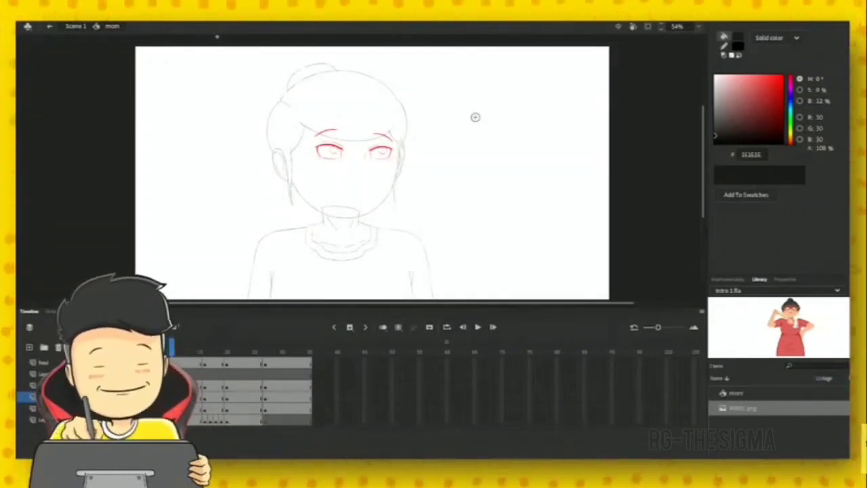
scroll(475, 116, "up", 5)
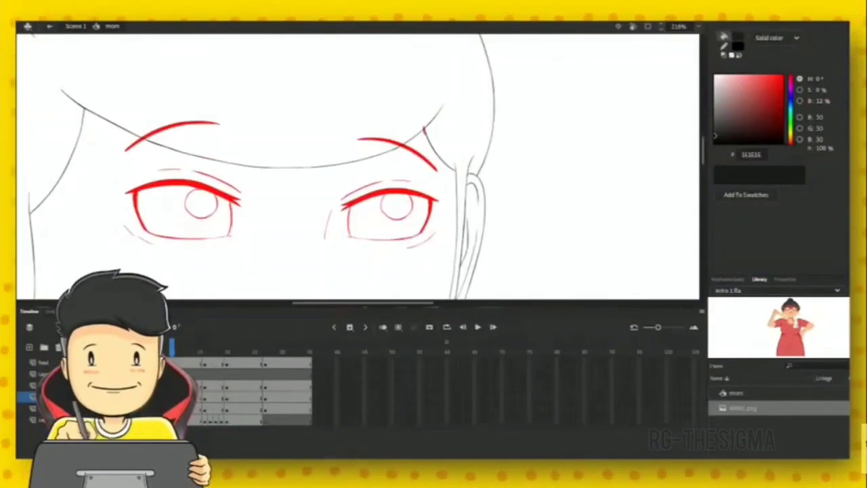
left_click_drag(409, 225, 544, 177)
key("ctrl+minus")
key("ctrl+minus")
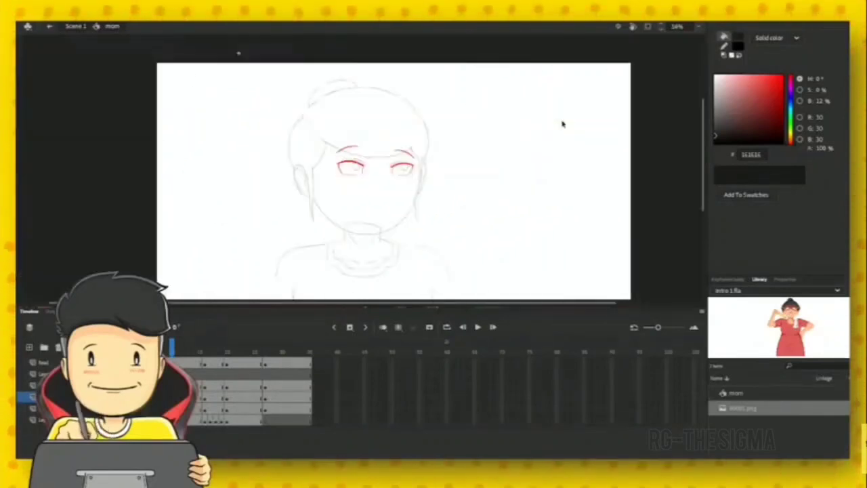
key("ctrl+equal")
mouse_move(468, 136)
left_mouse_down()
mouse_move(517, 178)
mouse_move(512, 87)
mouse_move(459, 86)
left_mouse_up()
scroll(456, 85, "down", 2)
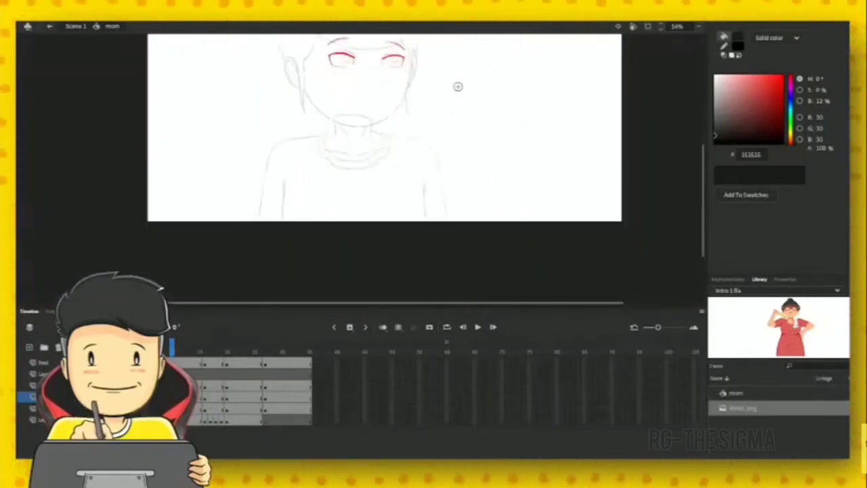
left_click_drag(462, 136, 463, 136)
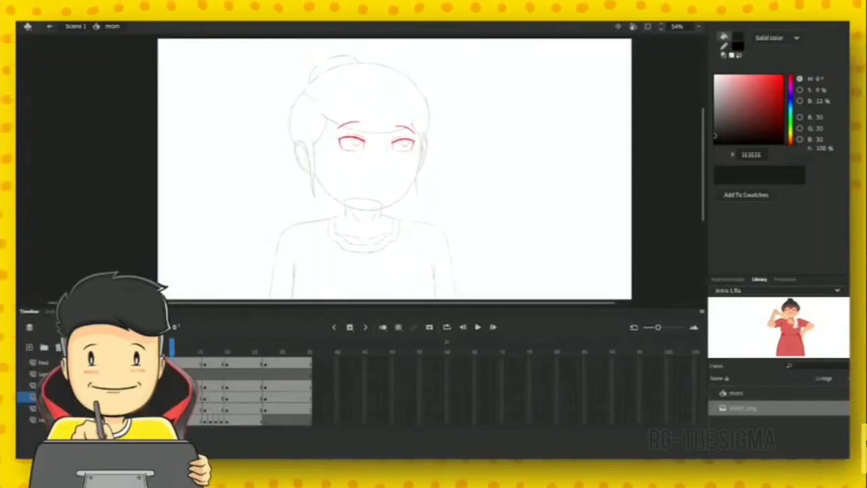
- Add the coloured reference picture of the woman with the rolling pin to the stage over the sketch
left_click(160, 350)
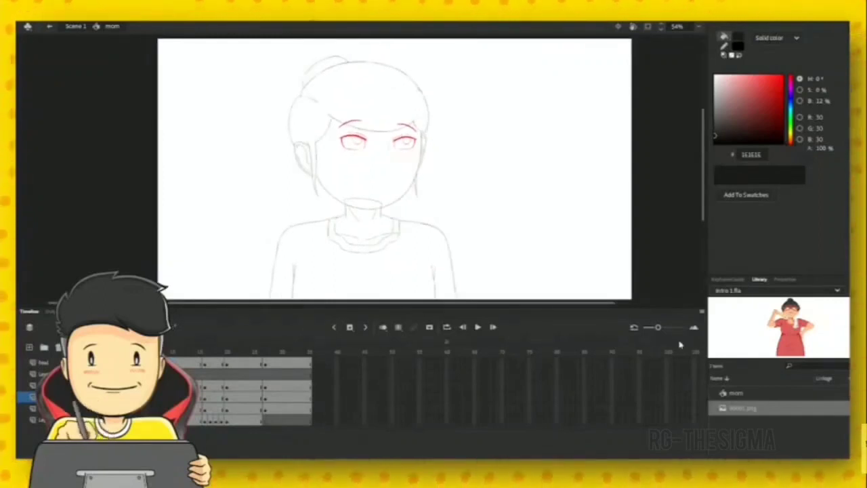
key("ctrl+v")
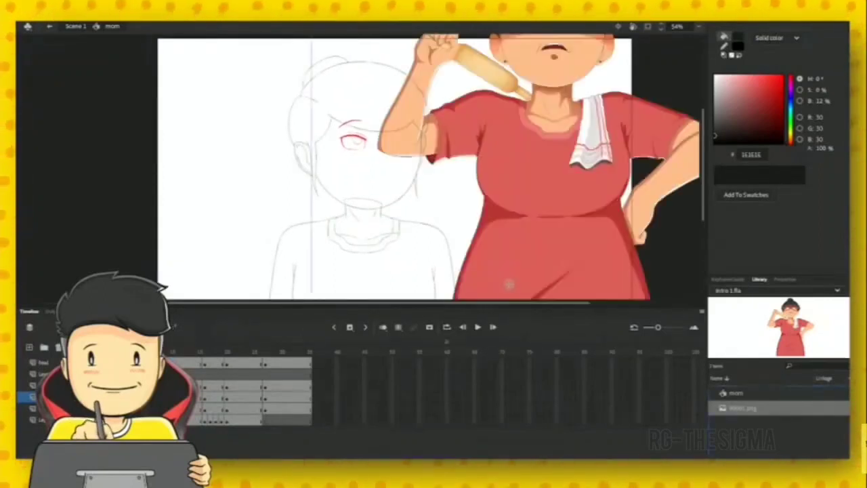
left_click_drag(584, 129, 535, 206)
mouse_move(517, 113)
left_mouse_down()
mouse_move(525, 159)
mouse_move(496, 188)
left_mouse_up()
left_click_drag(648, 124, 596, 136)
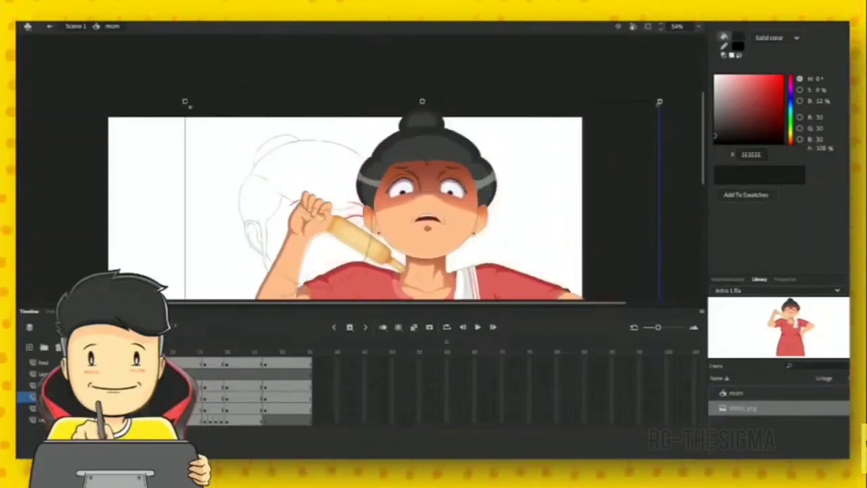
- Scale down the coloured reference picture and place it to the right of the line sketch
left_click_drag(659, 102, 578, 179)
left_click_drag(489, 222, 556, 139)
mouse_move(393, 261)
left_mouse_down()
mouse_move(500, 199)
mouse_move(398, 270)
left_mouse_up()
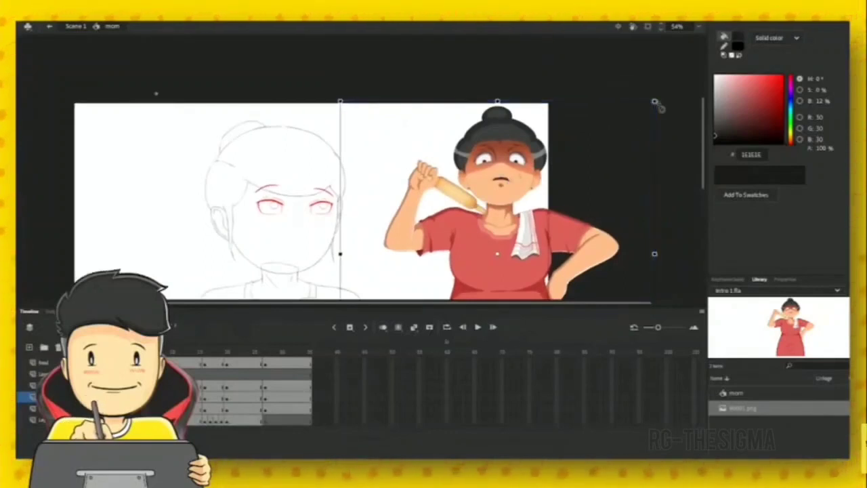
left_click_drag(655, 101, 615, 137)
left_click_drag(474, 237, 473, 207)
- Examine the reference picture's dress, towel, rolling pin, face and hair up close
key("ctrl+=")
scroll(492, 195, "up", 3)
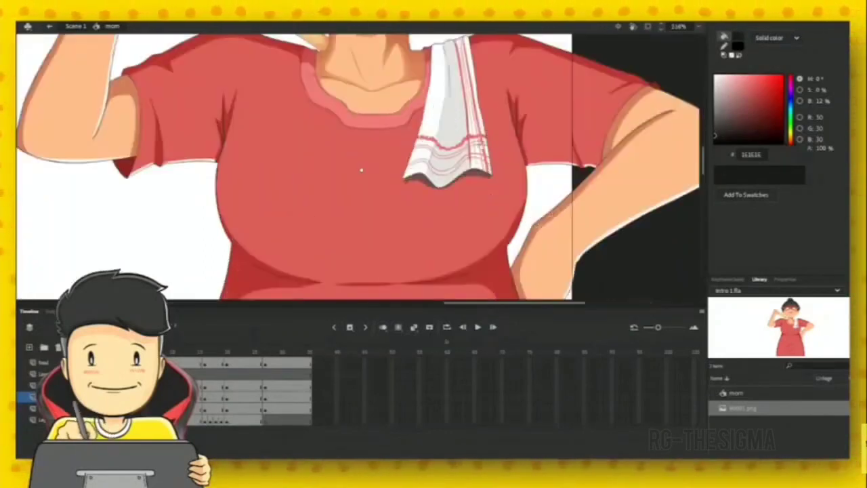
scroll(493, 190, "up", 3)
scroll(491, 178, "up", 3)
scroll(486, 231, "down", 3)
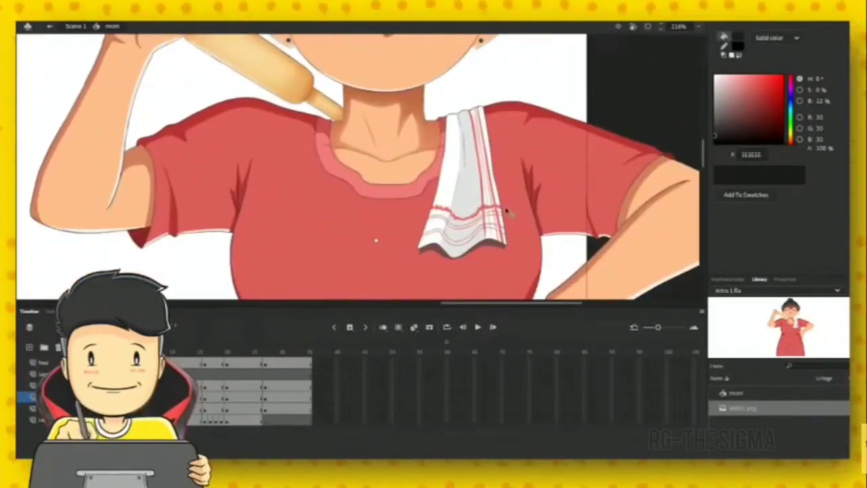
scroll(510, 214, "up", 4)
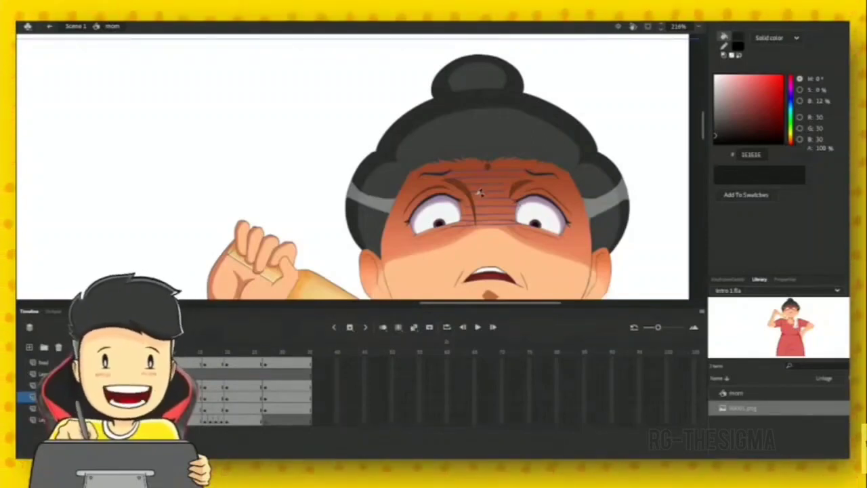
key("ctrl+minus")
key("ctrl+minus")
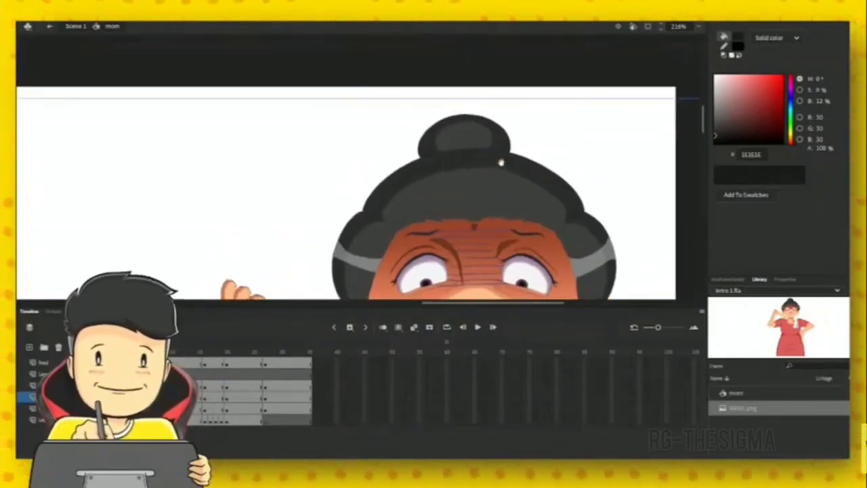
- Sample the grey #828282 from the light streak in the reference woman's hair as the fill colour
left_click_drag(443, 189, 495, 190)
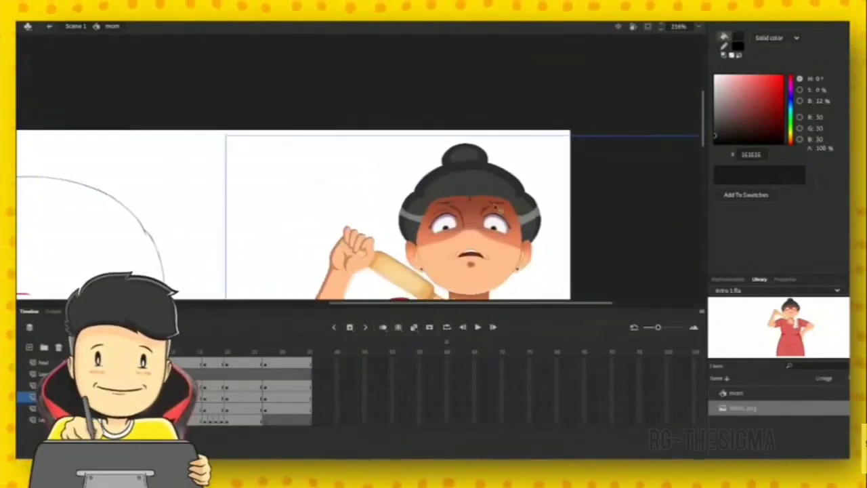
key("ctrl+plus")
key("ctrl+plus")
mouse_move(416, 42)
left_mouse_down()
mouse_move(488, 157)
mouse_move(488, 291)
left_mouse_up()
left_click_drag(482, 42, 478, 260)
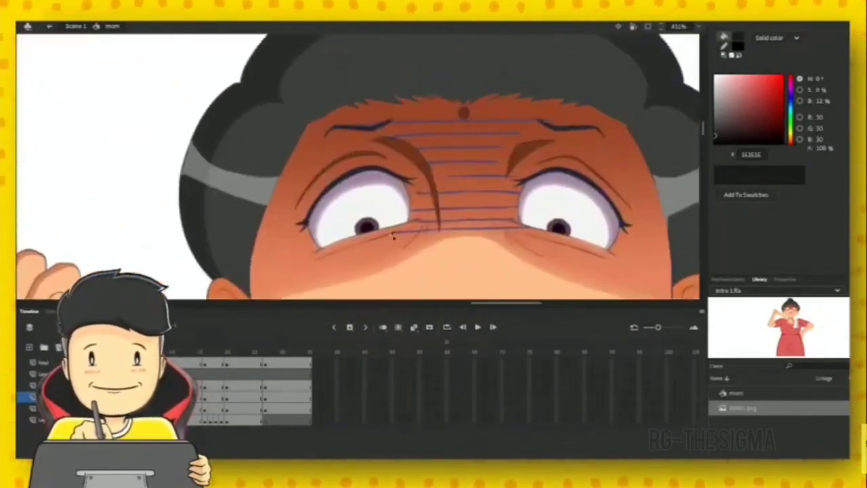
key("i")
left_click(246, 190)
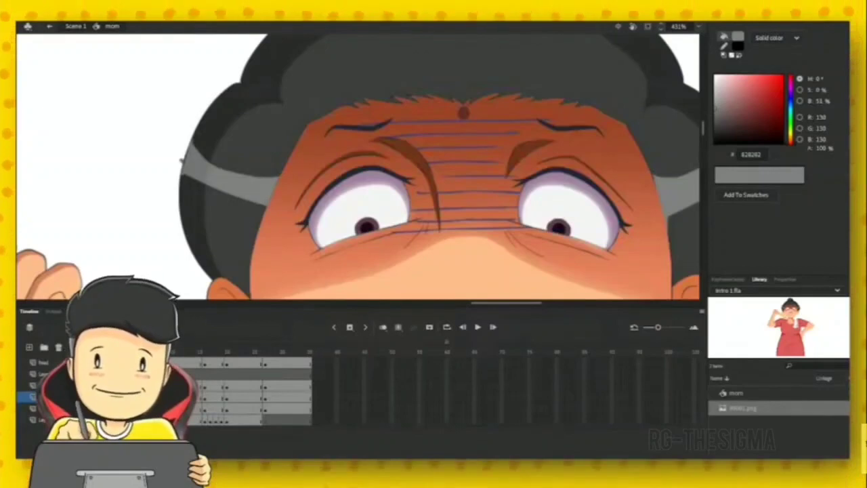
- Move the coloured reference picture farther to the right, away from the line sketch
left_click_drag(410, 150, 333, 199)
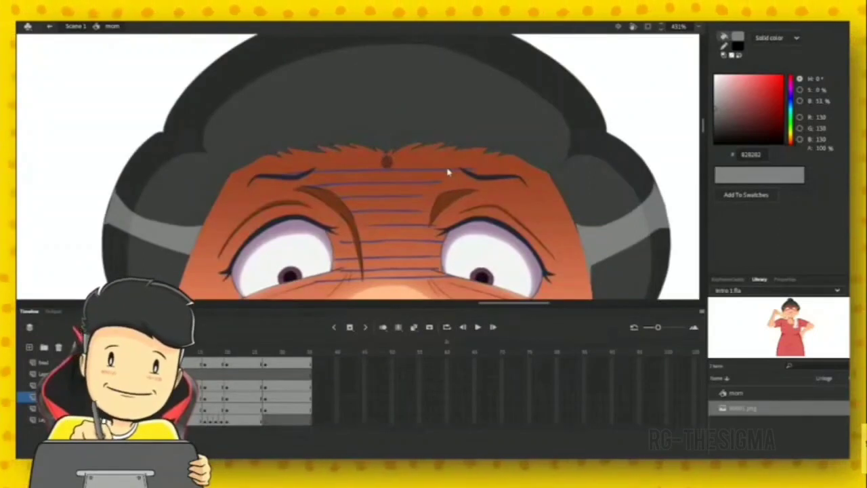
scroll(447, 173, "down", 3)
scroll(464, 175, "down", 1)
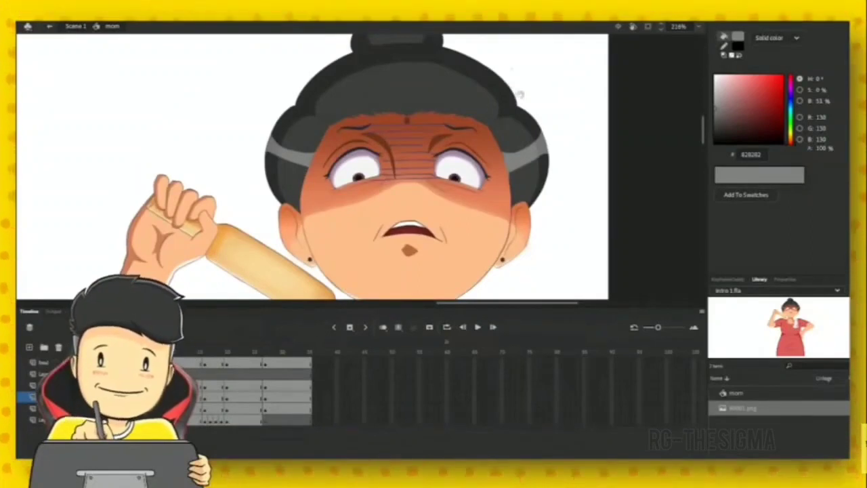
scroll(517, 92, "down", 1)
scroll(507, 143, "down", 1)
left_click_drag(402, 232, 468, 167)
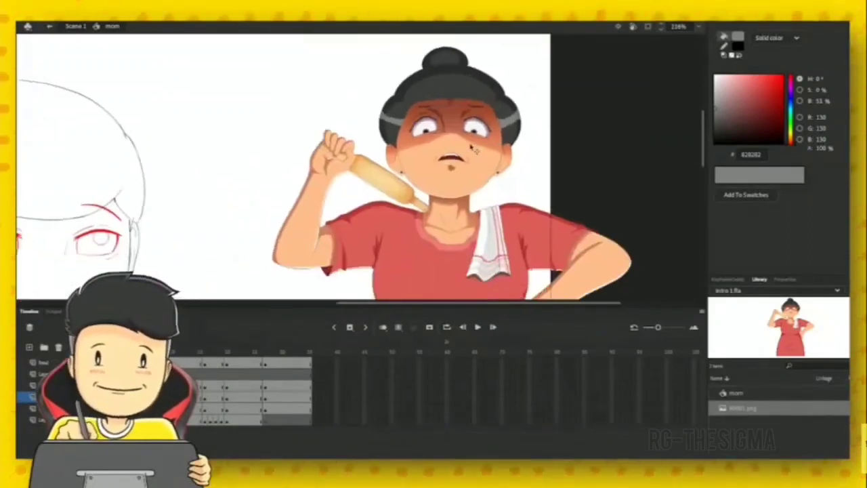
key("ctrl+a")
left_click_drag(377, 150, 427, 150)
left_click_drag(367, 180, 510, 93)
scroll(519, 136, "left", 3)
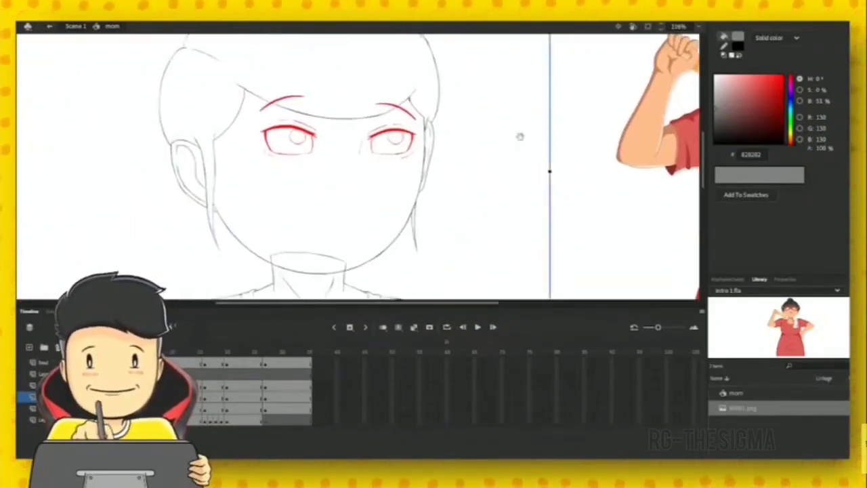
- Sample the dark navy #171D32 from the sketch's right-hand hair outline as the fill colour
scroll(519, 143, "down", 3)
scroll(526, 97, "right", 5)
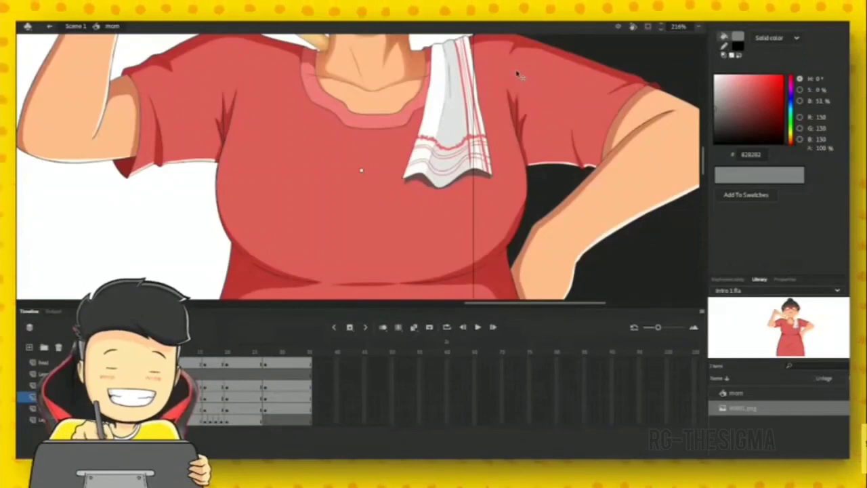
scroll(317, 145, "up", 3)
scroll(422, 194, "left", 8)
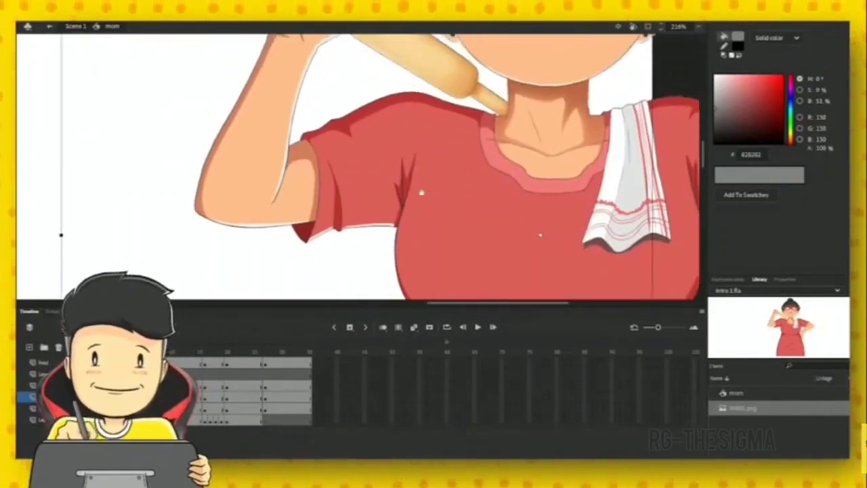
left_click_drag(546, 197, 563, 217)
left_click_drag(430, 176, 431, 202)
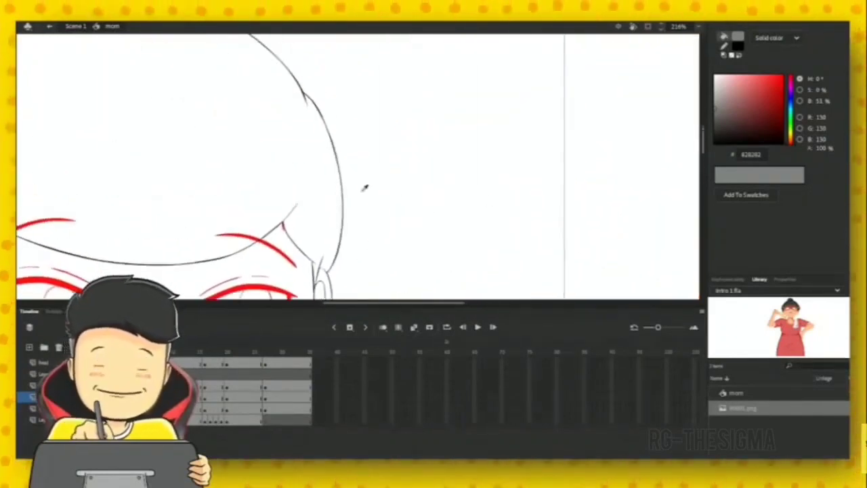
left_click(342, 179)
scroll(351, 180, "left", 3)
scroll(351, 180, "up", 1)
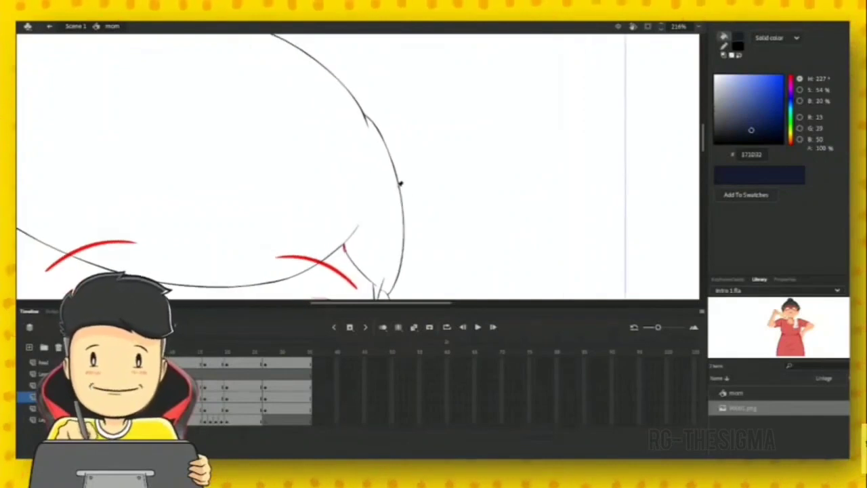
- Select the sketch's right-hand hair outline and examine the line's thickness and tapering along its length down to the ear
left_click(400, 188)
left_click(423, 185)
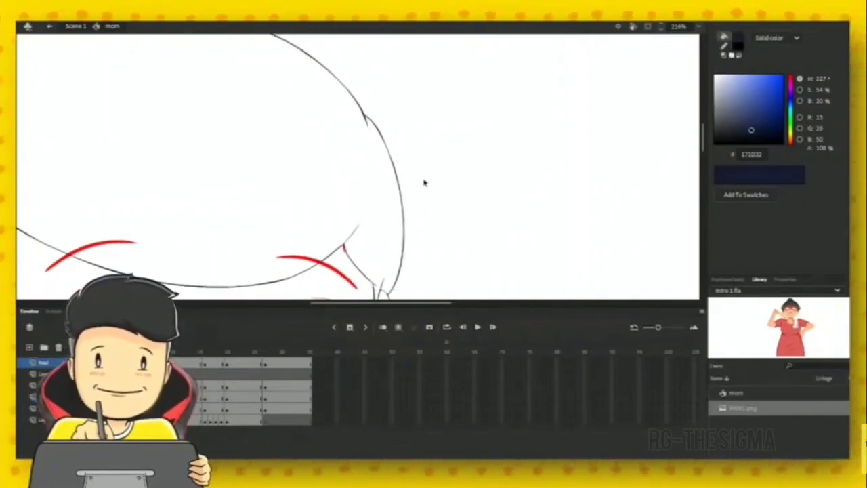
left_click(403, 192)
key("ctrl+=")
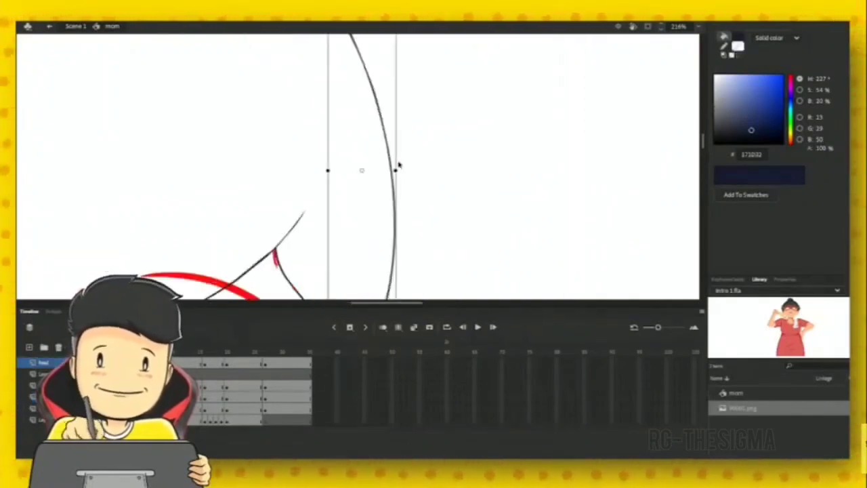
left_click_drag(372, 89, 397, 227)
left_click_drag(387, 139, 389, 143)
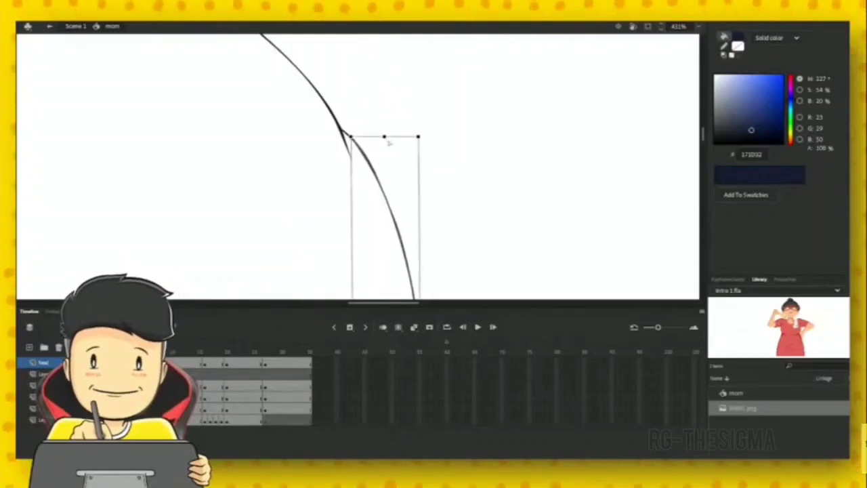
left_click_drag(403, 212, 400, 55)
left_click_drag(397, 197, 393, 83)
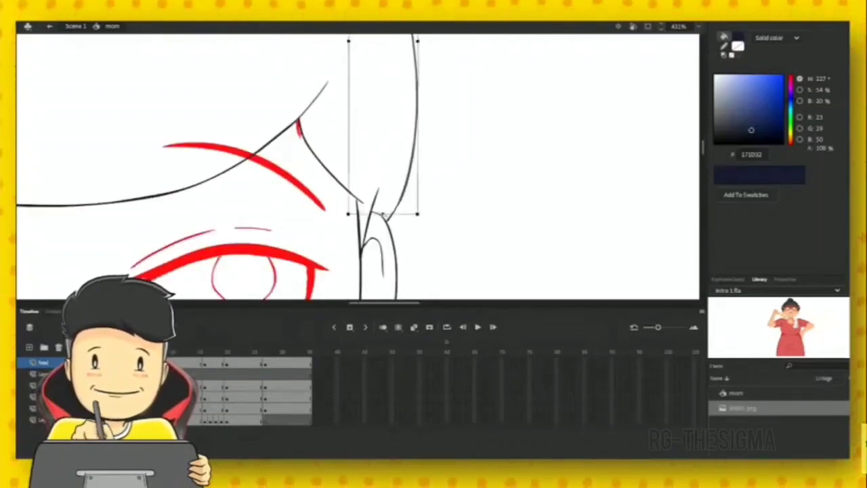
left_click(453, 180)
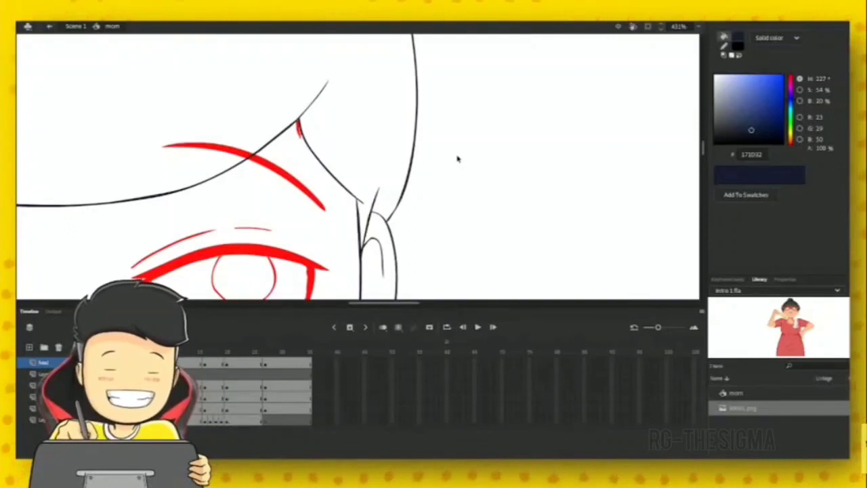
left_click_drag(386, 139, 479, 221)
key("ctrl+minus")
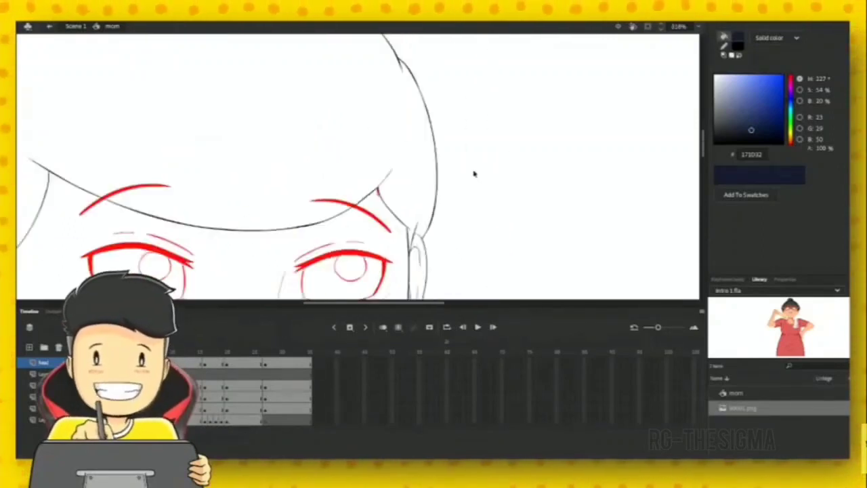
- Examine the joint between the crown outline and the right-hand hair outline up close, selecting the lines that meet there
left_click_drag(435, 112, 469, 174)
left_click(456, 155)
scroll(471, 175, "up", 3)
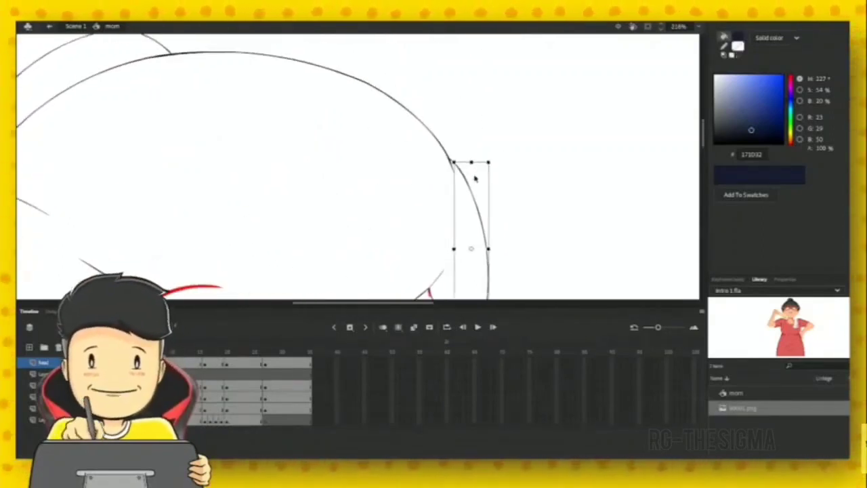
scroll(460, 172, "down", 3)
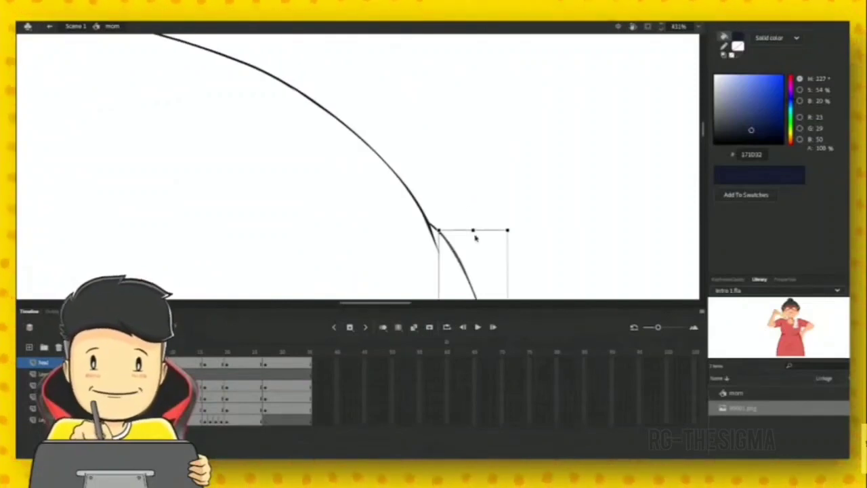
left_click_drag(490, 260, 466, 198)
left_click(497, 188)
left_click(426, 187)
left_click(440, 186)
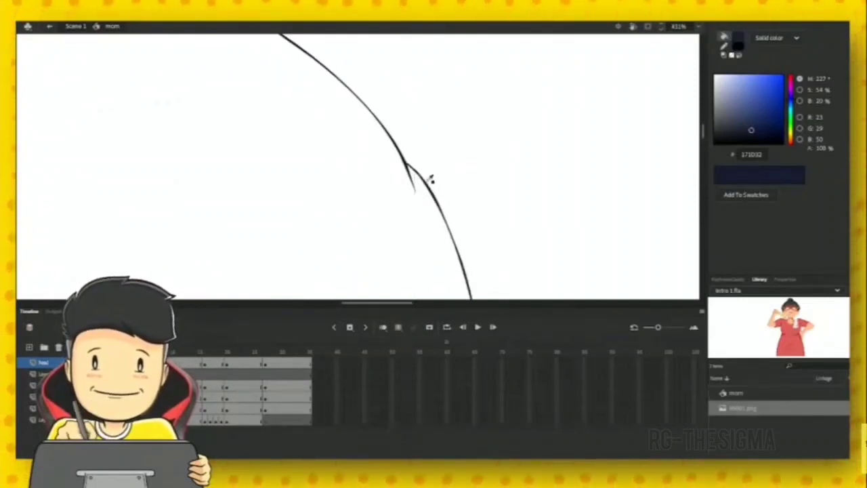
left_click(408, 167)
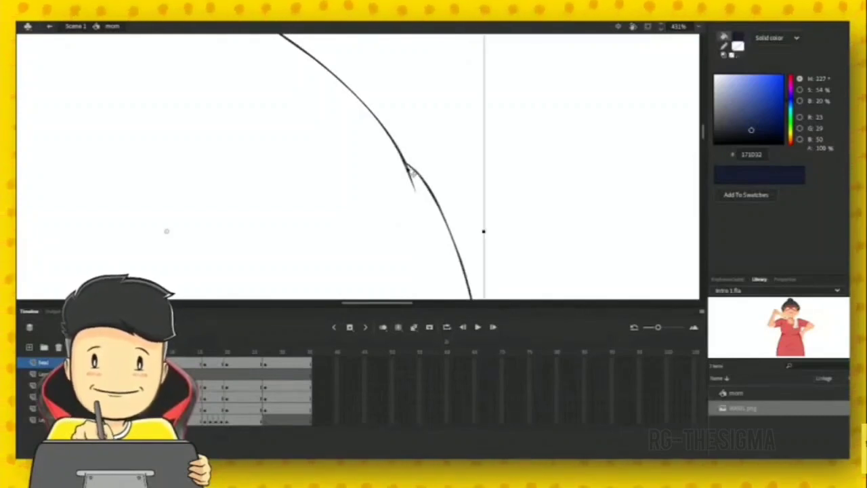
- Inspect the lower end of the right-hand hair outline where it meets the top of the ear
scroll(468, 209, "down", 6)
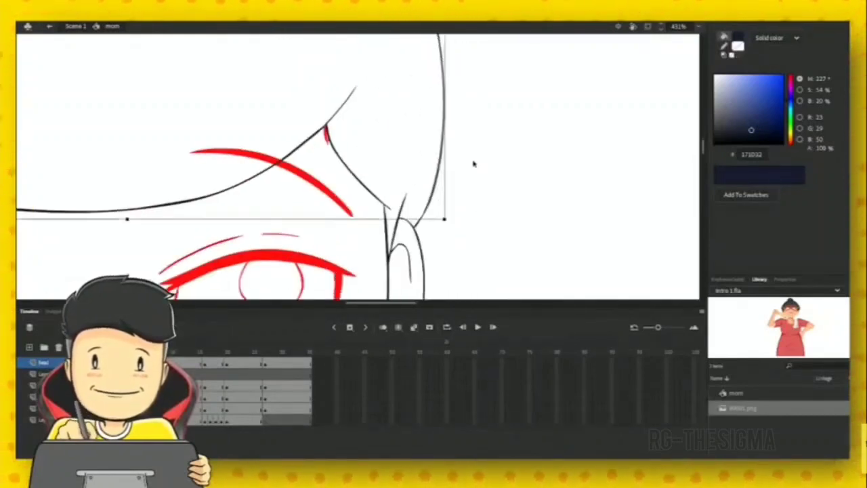
left_click(421, 217)
left_click(442, 209)
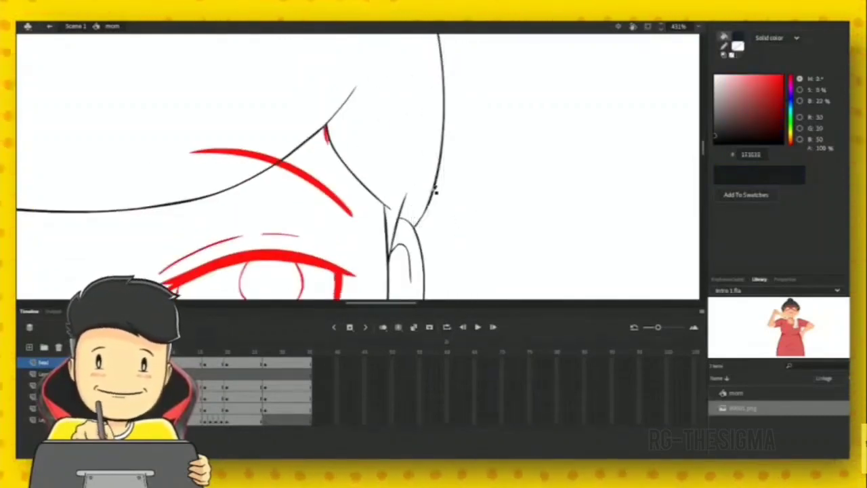
key("k")
left_click(418, 218)
left_click(451, 253)
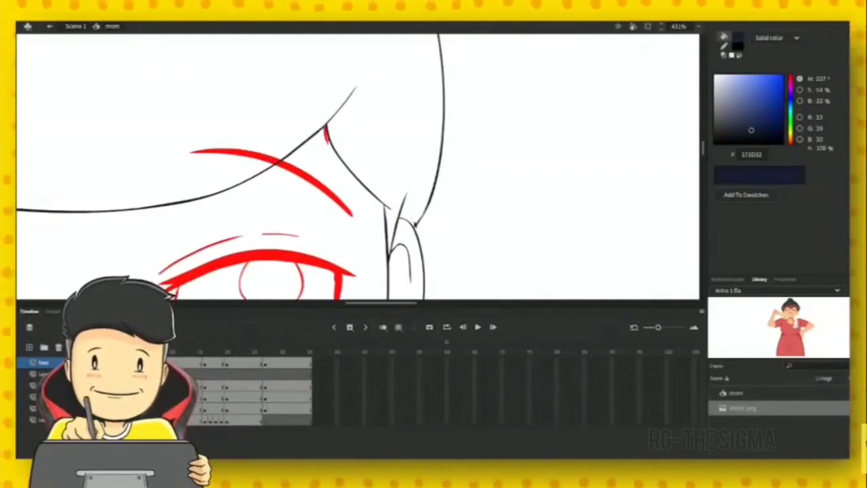
scroll(418, 195, "up", 2)
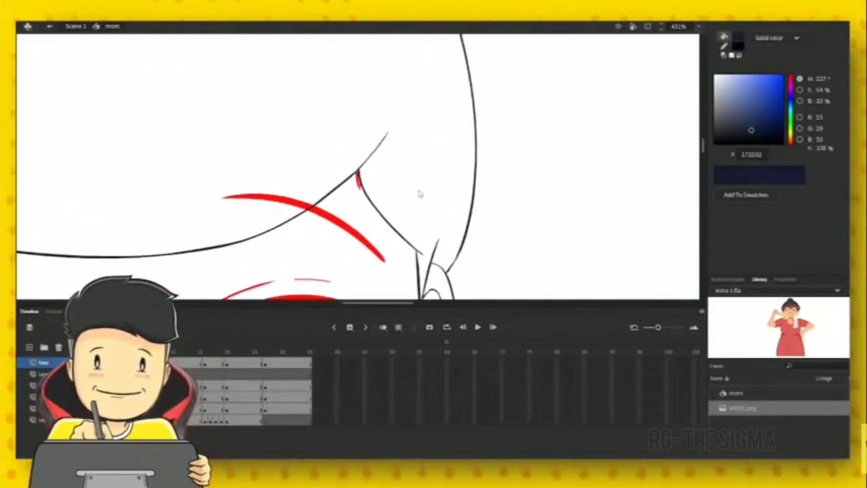
- View the whole mom line sketch beside the coloured reference picture
key("ctrl+minus")
key("ctrl+minus")
left_click_drag(411, 164, 485, 248)
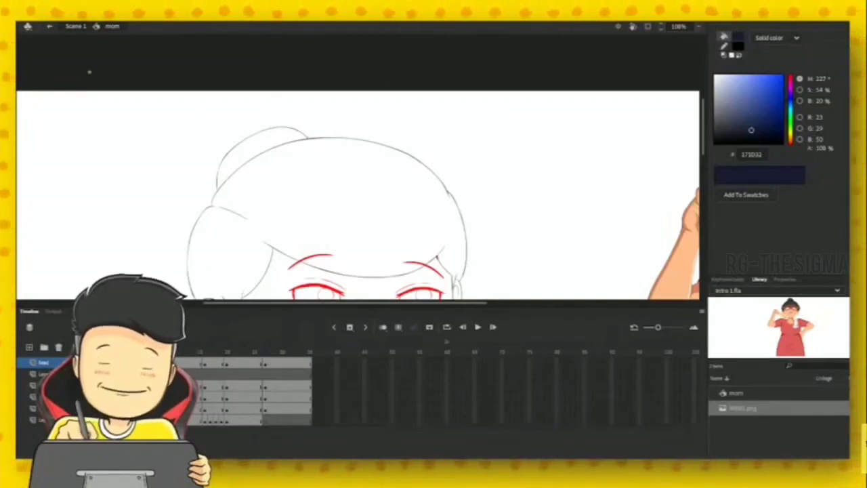
scroll(578, 130, "down", 5)
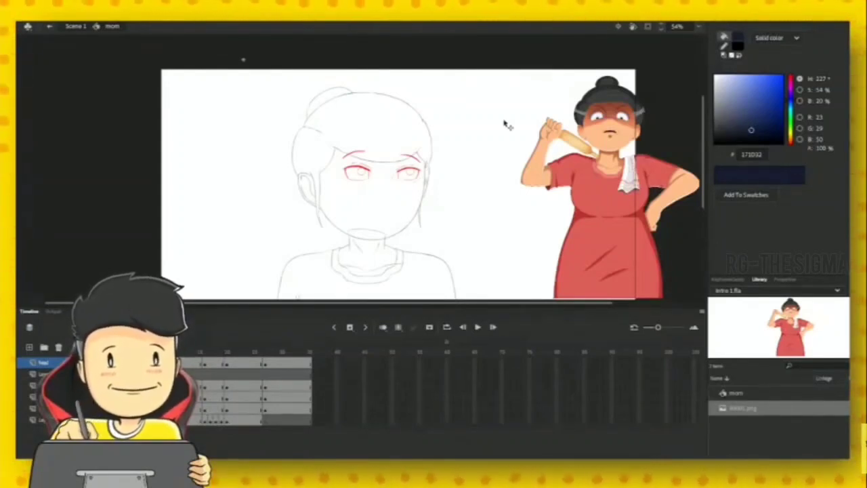
left_click_drag(457, 232, 464, 186)
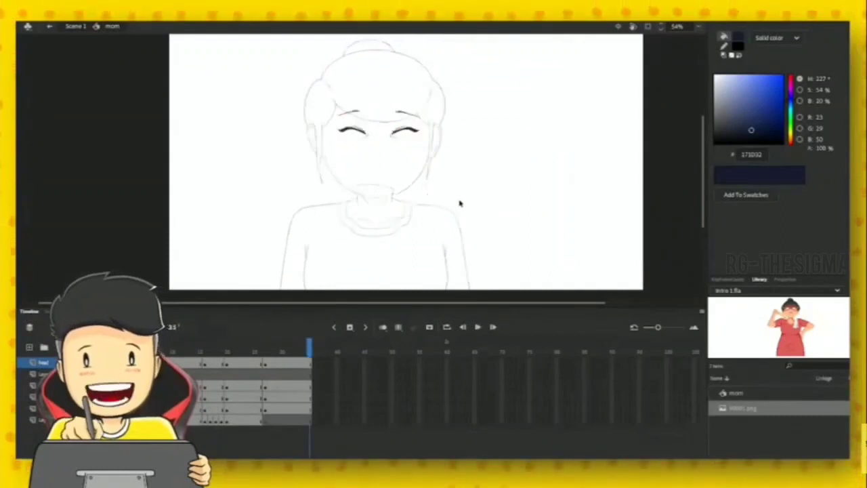
- Play back the mom animation several times and examine how the face, neckline and shoulder lines move
key("Return")
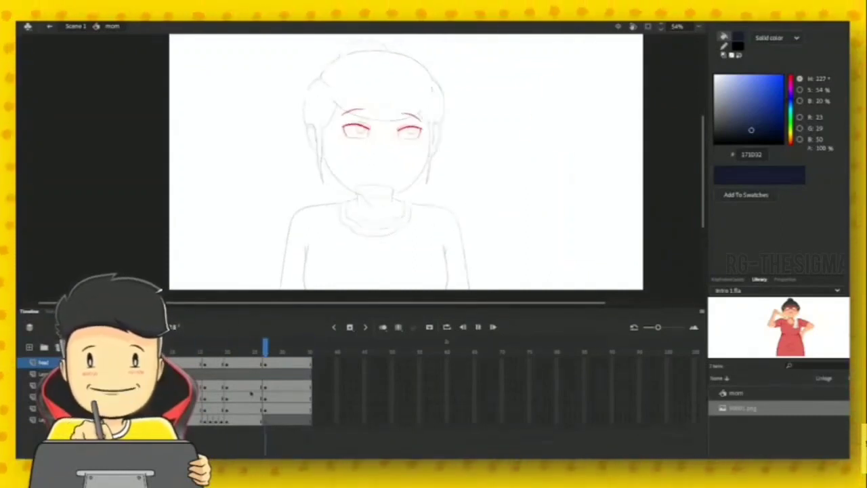
key("ctrl+=")
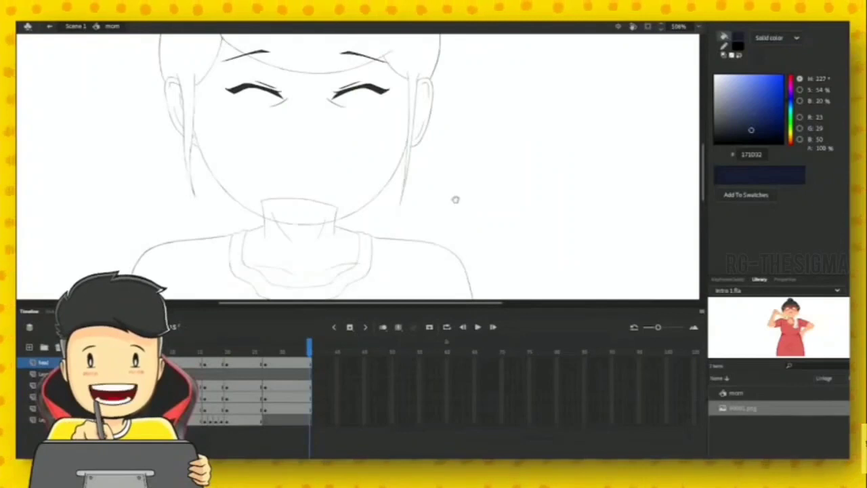
mouse_move(418, 255)
left_mouse_down()
mouse_move(456, 199)
mouse_move(470, 209)
left_mouse_up()
left_click_drag(443, 178, 439, 143)
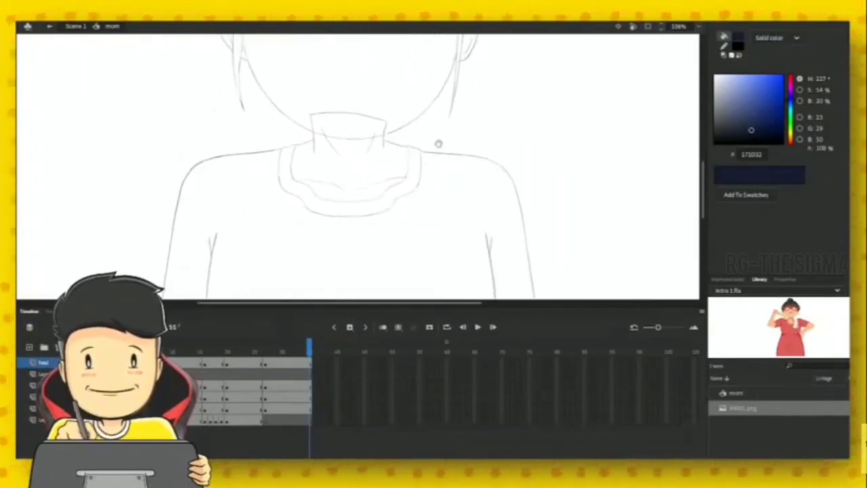
scroll(402, 203, "down", 2)
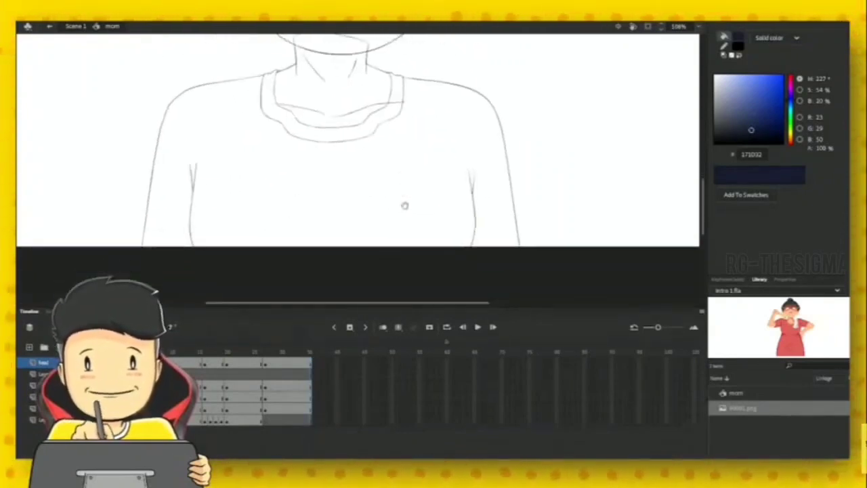
scroll(421, 189, "up", 2)
key("Return")
key("Return")
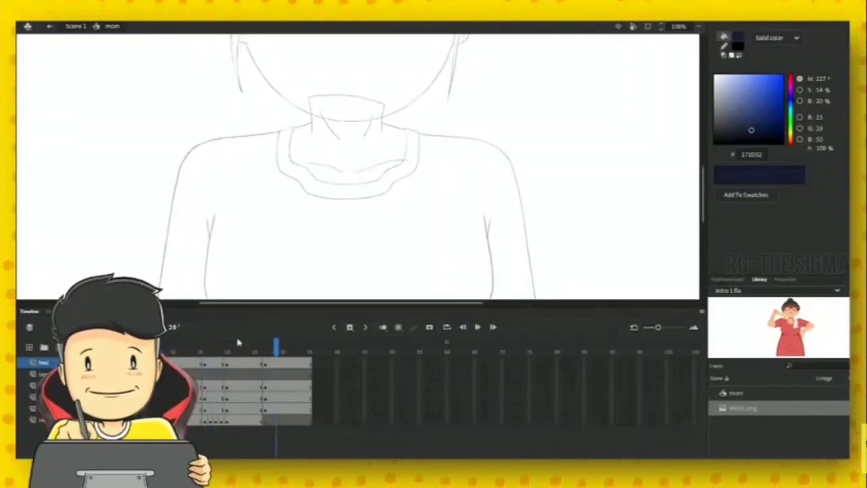
left_click(162, 350)
key("Return")
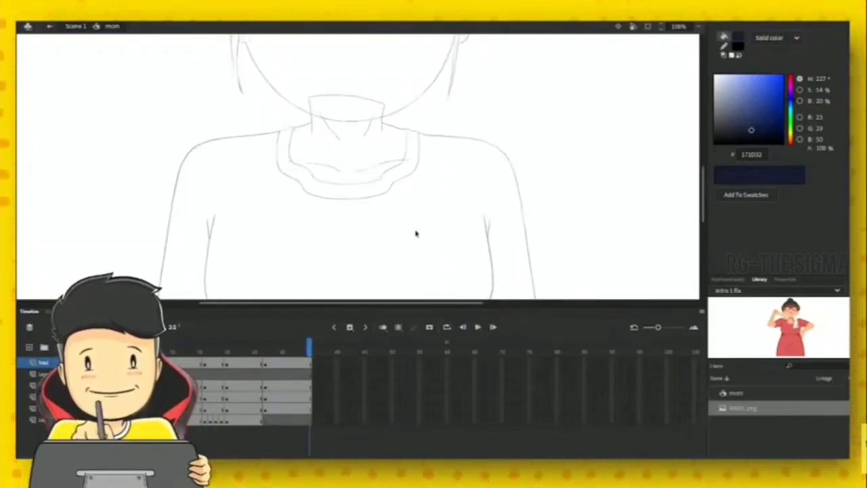
- Compare the closed-eye face in the final frame with the open-eye face drawn earlier in the animation
scroll(439, 229, "up", 4)
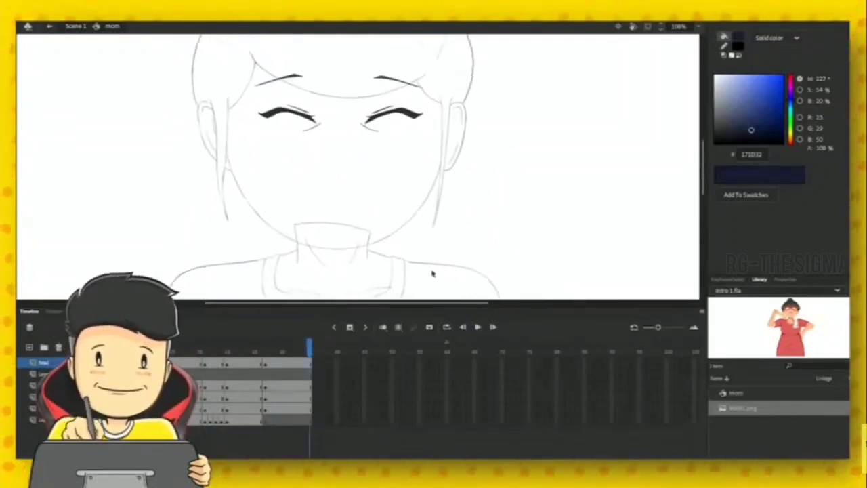
key("ctrl+minus")
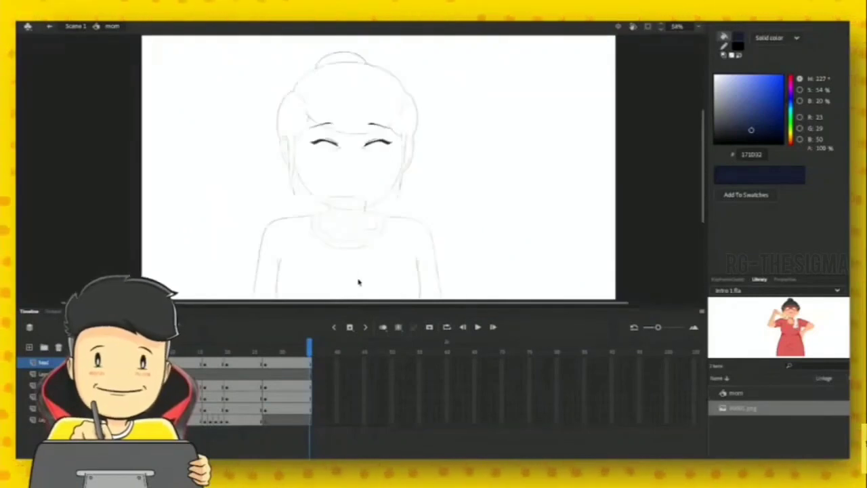
key("ctrl+equal")
left_click(228, 360)
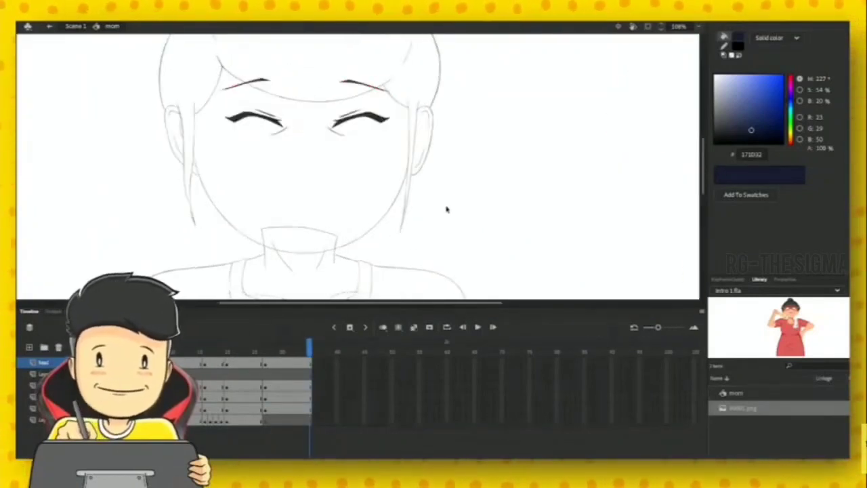
left_click_drag(446, 161, 448, 177)
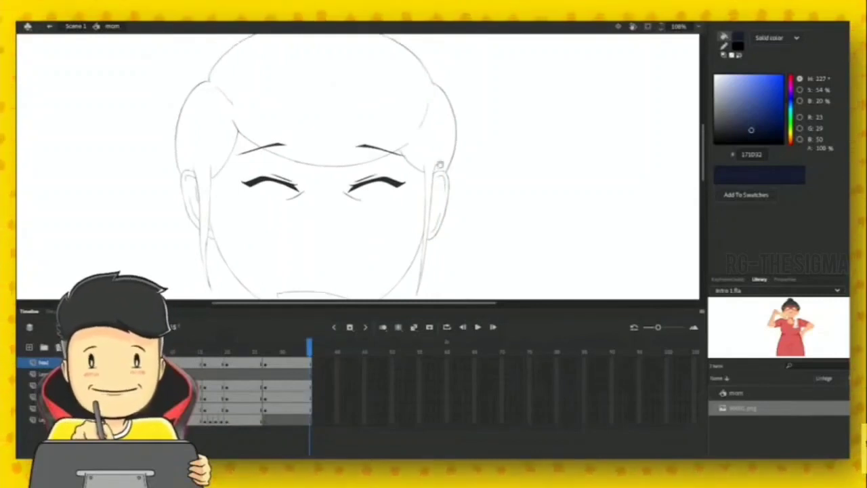
left_click_drag(431, 144, 444, 187)
left_click_drag(411, 220, 486, 154)
left_click_drag(332, 246, 320, 232)
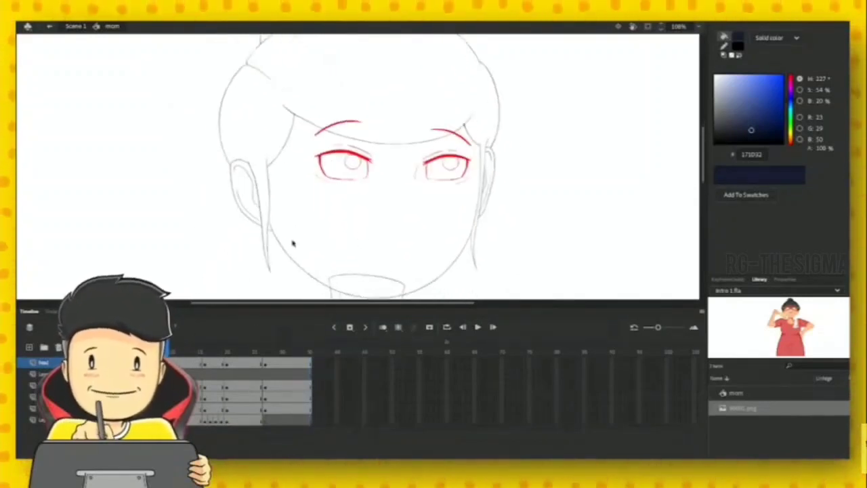
- Sample the near-black #1E1E1E from the fringe outline as the fill colour and activate the layer directly below the head layer
key("ctrl+=")
left_click_drag(422, 224, 356, 260)
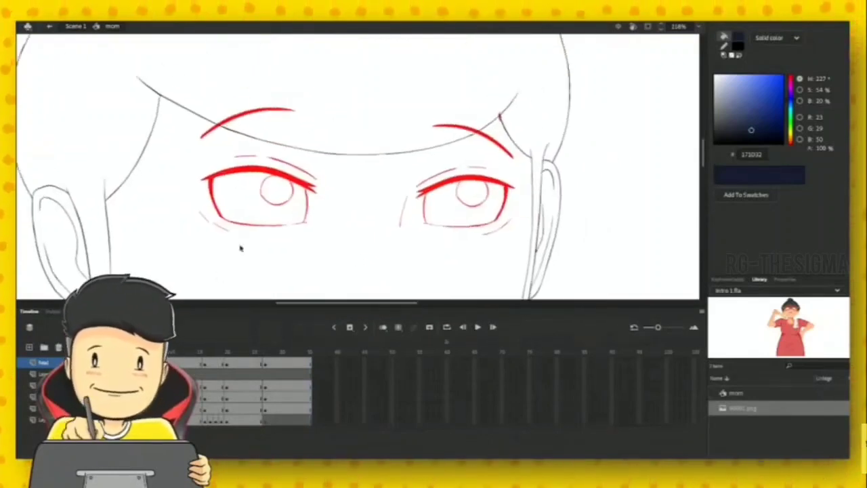
key("i")
left_click(302, 148)
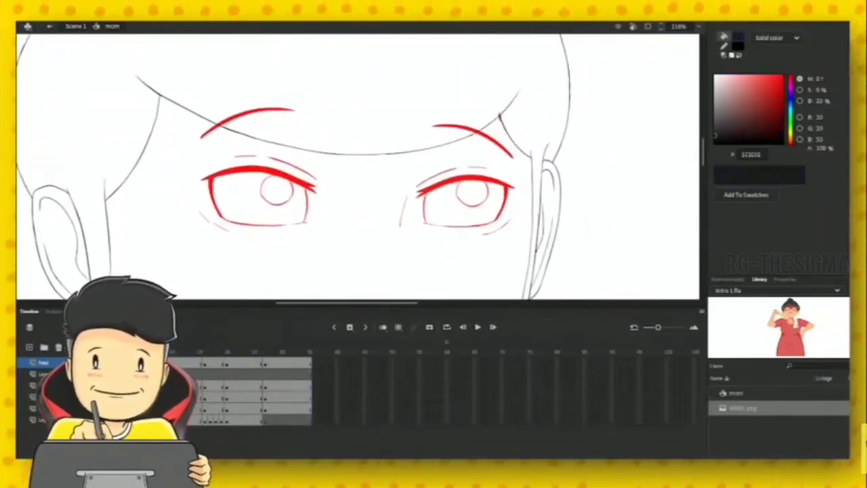
key(".")
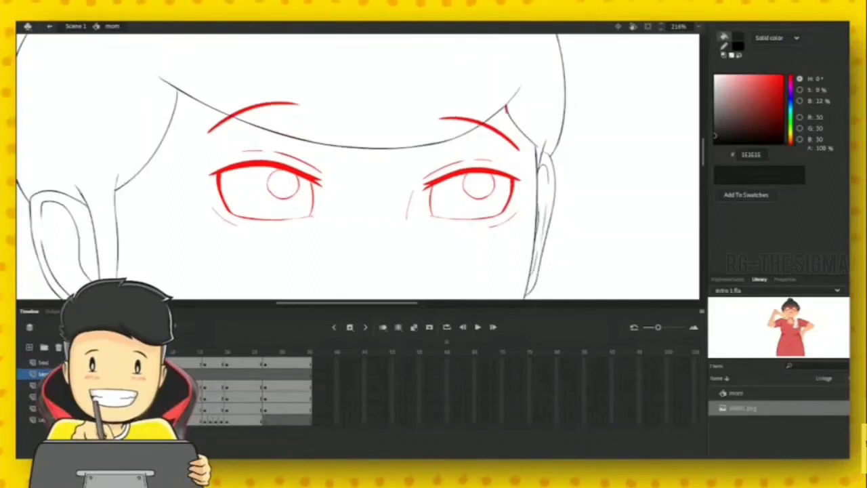
- Rotate the canvas view and examine the red eye sketches up close at a tilted angle
left_click_drag(387, 213, 414, 205)
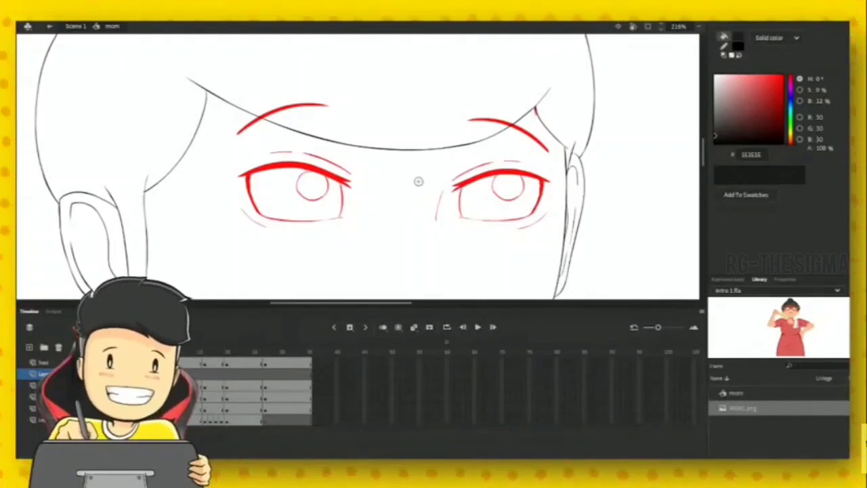
mouse_move(362, 167)
left_mouse_down()
mouse_move(418, 185)
mouse_move(448, 116)
left_mouse_up()
key("ctrl+=")
left_click_drag(506, 151, 450, 166)
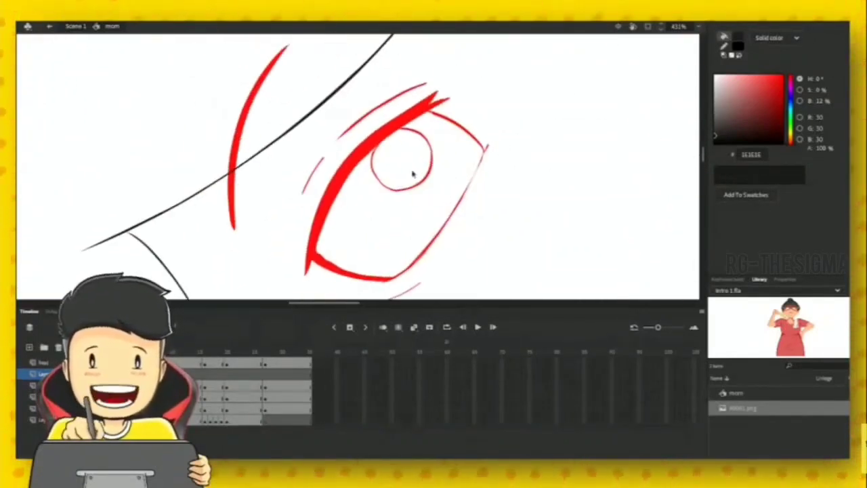
mouse_move(325, 246)
left_mouse_down()
mouse_move(326, 224)
mouse_move(315, 242)
left_mouse_up()
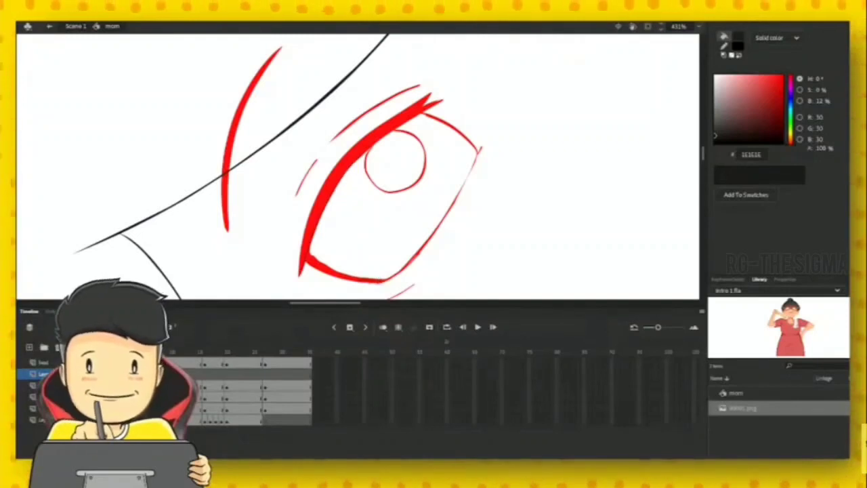
left_click_drag(542, 121, 324, 294)
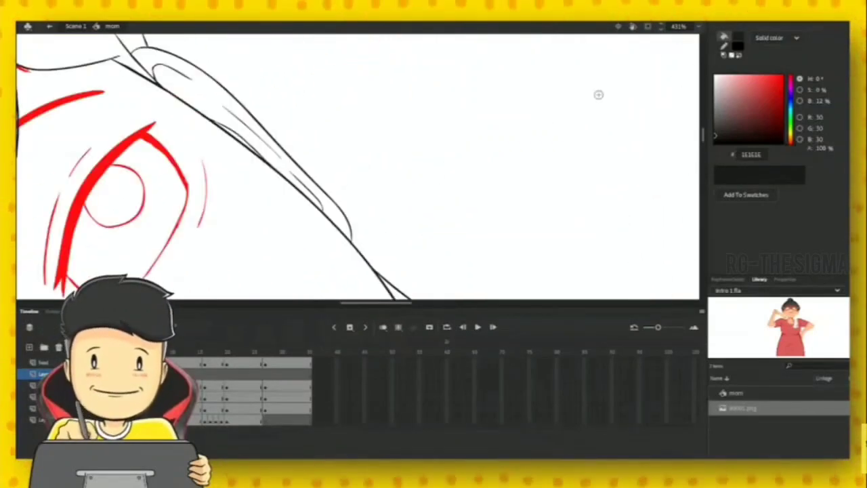
- Examine the eye outlines, lashes and brow shading on the coloured reference woman's face
key("ctrl+2")
key("ctrl+=")
key("ctrl+=")
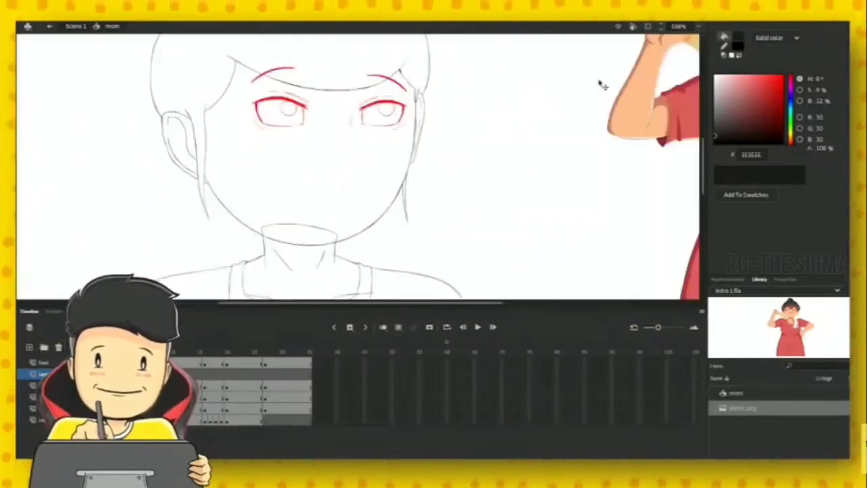
left_click_drag(647, 80, 506, 134)
scroll(518, 143, "up", 1)
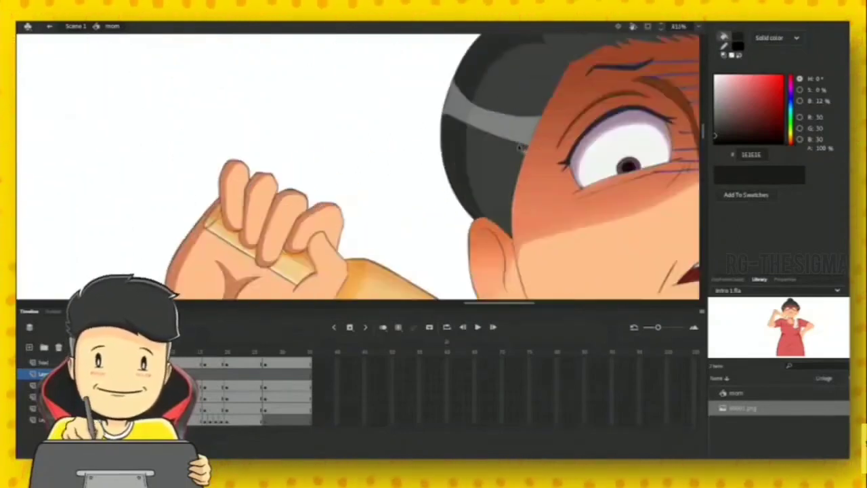
scroll(529, 139, "up", 1)
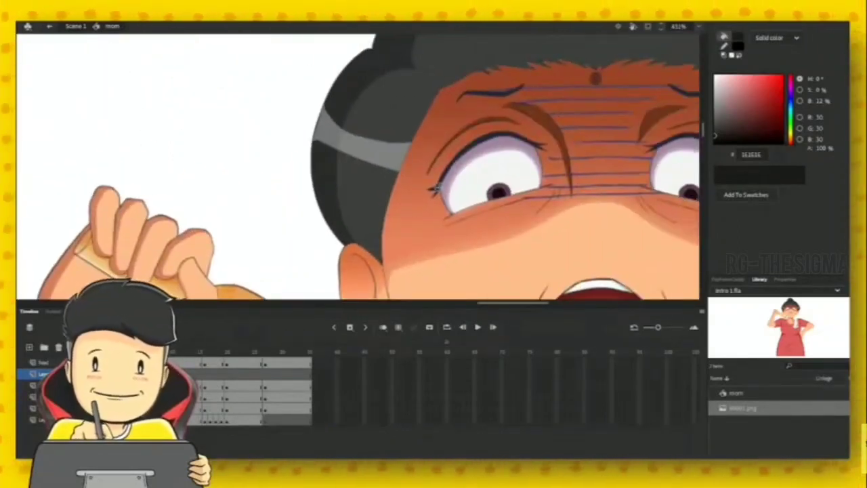
- Trace the edges of the viewer-left eye's upper lash line and its pointed outer corner in near-black over the red sketch
left_click_drag(304, 242, 623, 61)
left_click_drag(252, 258, 618, 30)
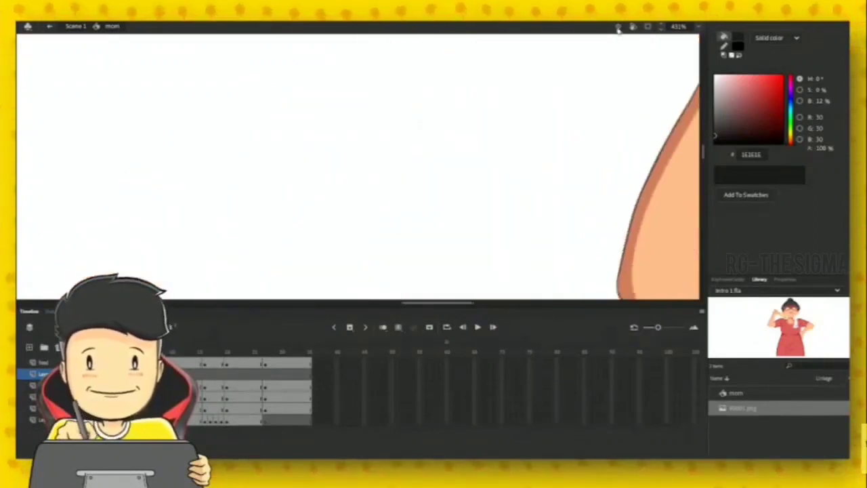
mouse_move(223, 251)
left_mouse_down()
mouse_move(384, 182)
mouse_move(610, 108)
left_mouse_up()
mouse_move(162, 227)
left_mouse_down()
mouse_move(382, 153)
mouse_move(569, 308)
left_mouse_up()
mouse_move(417, 108)
left_mouse_down()
mouse_move(452, 208)
mouse_move(418, 220)
left_mouse_up()
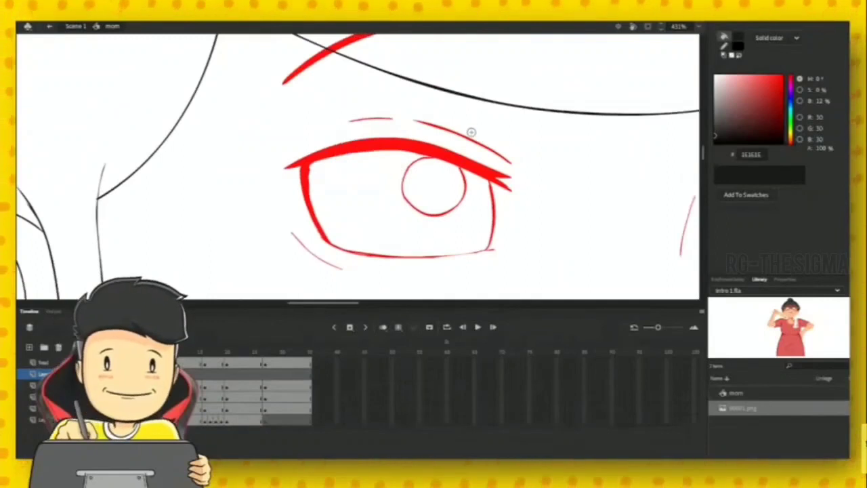
left_click_drag(374, 172, 391, 109)
left_click_drag(339, 161, 371, 206)
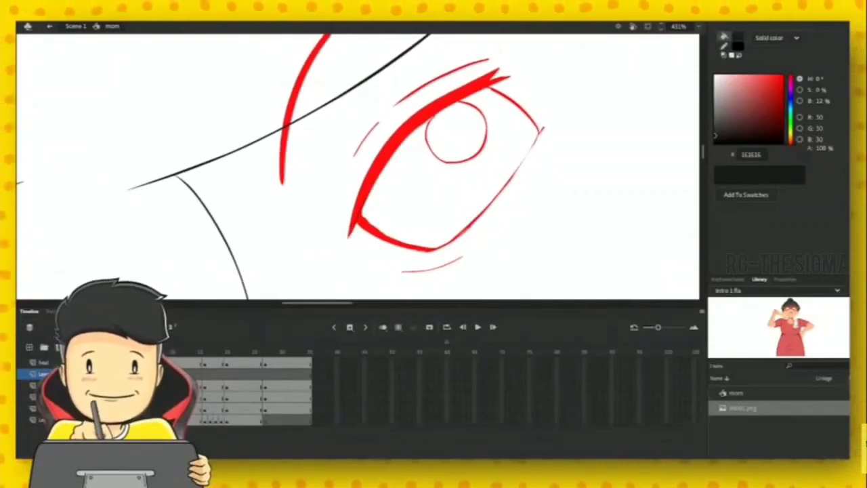
left_click_drag(377, 177, 432, 125)
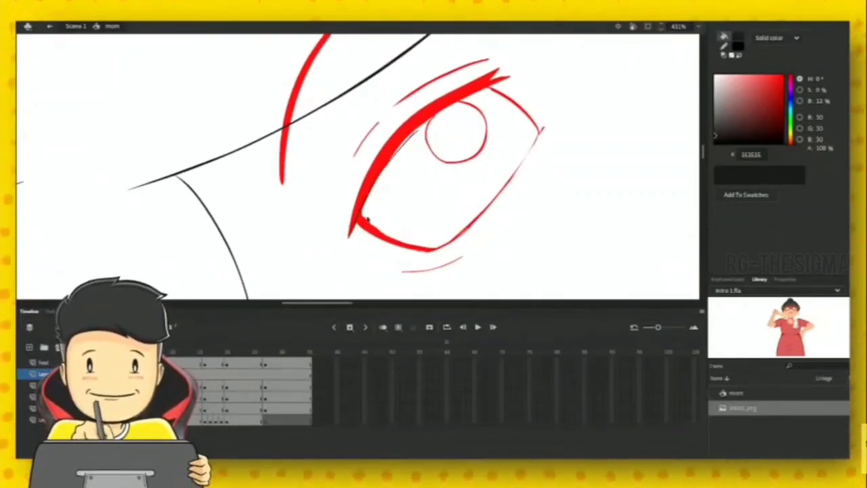
key("ctrl+z")
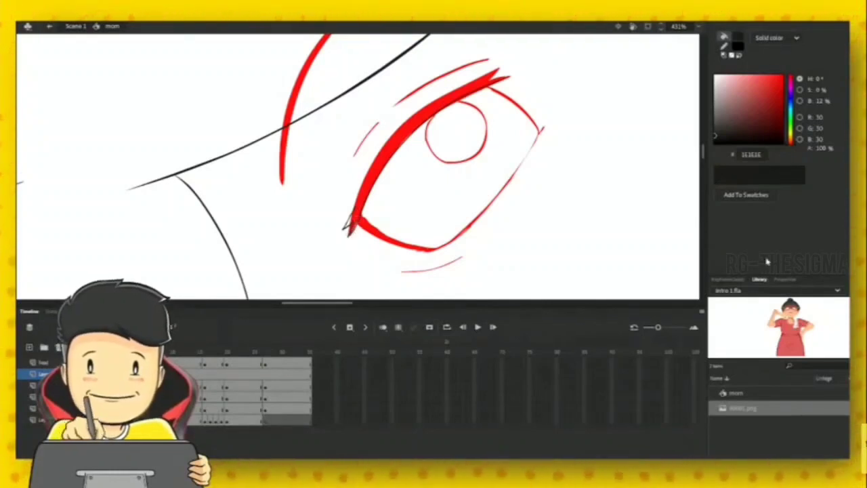
left_click_drag(363, 219, 349, 237)
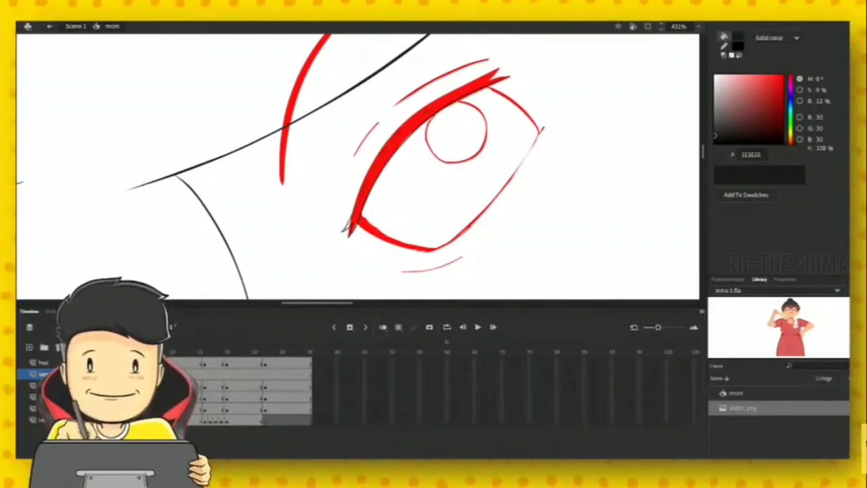
- Examine the lash lines and eye corners on the coloured reference woman to compare them with the eye being inked
key("shift+space")
mouse_move(527, 94)
left_mouse_down()
mouse_move(478, 219)
mouse_move(488, 209)
mouse_move(469, 218)
left_mouse_up()
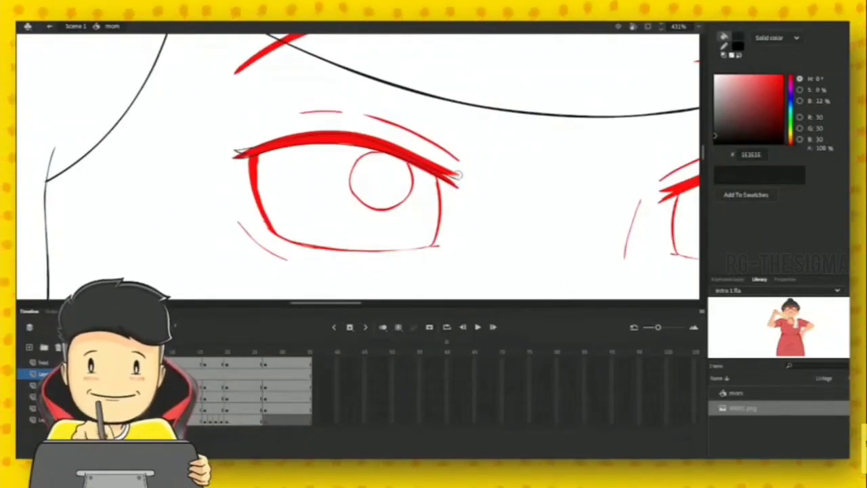
left_click_drag(501, 186, 332, 244)
left_click_drag(610, 121, 117, 404)
left_click_drag(533, 149, 82, 298)
left_click_drag(560, 150, 267, 250)
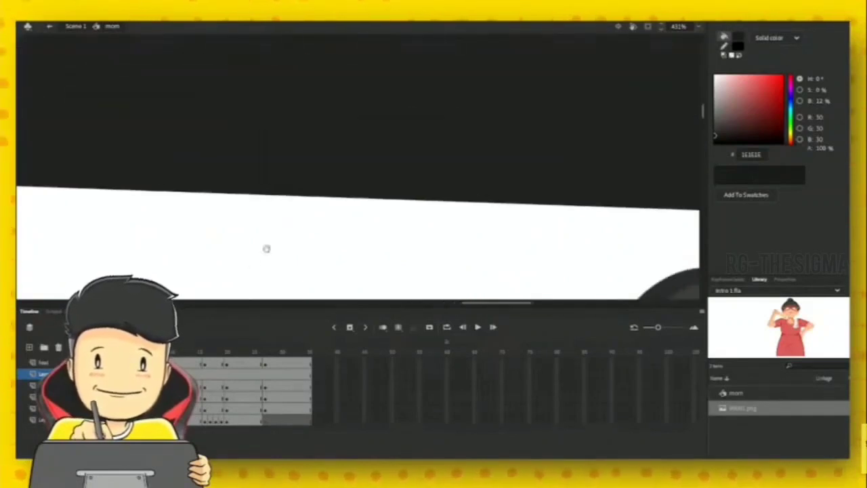
left_click_drag(637, 259, 348, 67)
left_click_drag(422, 166, 412, 99)
left_click_drag(451, 205, 691, 81)
left_click_drag(285, 153, 696, 83)
left_click_drag(136, 169, 445, 147)
mouse_move(81, 224)
left_mouse_down()
mouse_move(454, 146)
mouse_move(540, 229)
mouse_move(546, 270)
left_mouse_up()
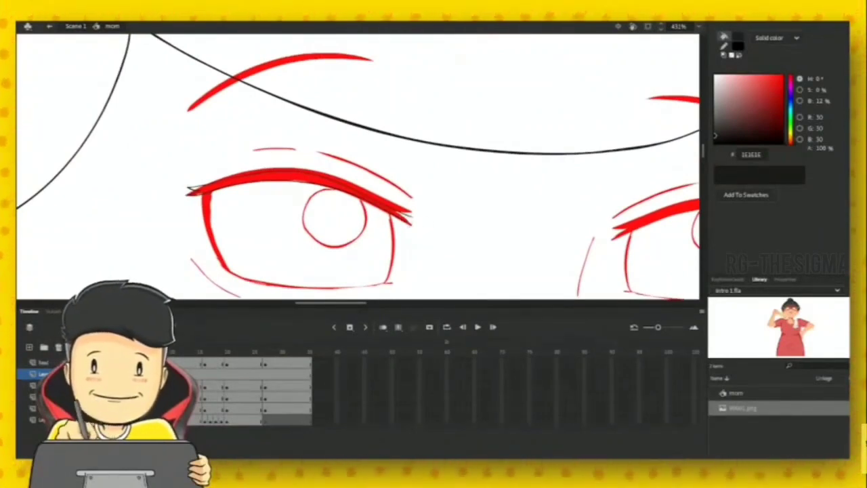
- Ink the pointed lash tips at the inner corner of the viewer-left eye's upper lash line
left_click_drag(431, 231, 416, 207)
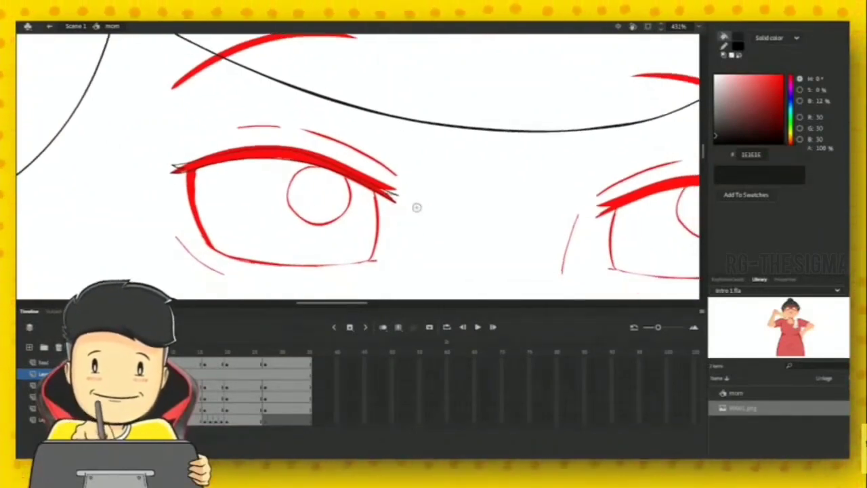
key("l")
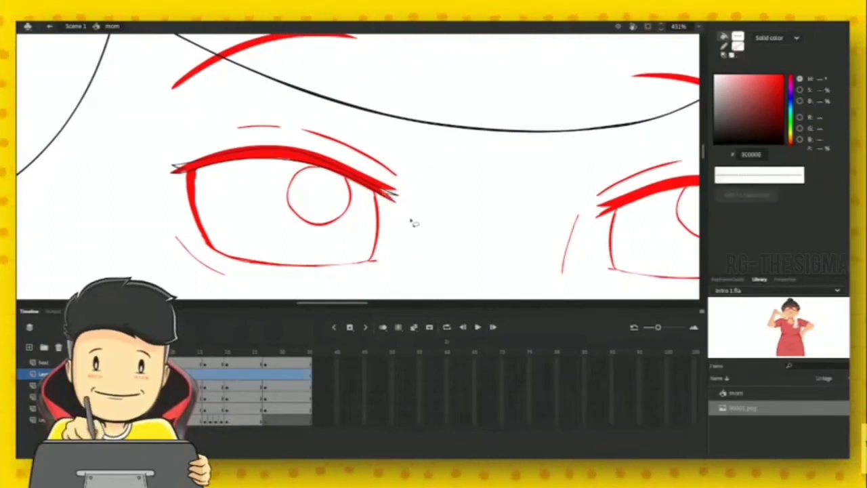
key("b")
left_click_drag(404, 266, 431, 191)
scroll(431, 192, "up", 2)
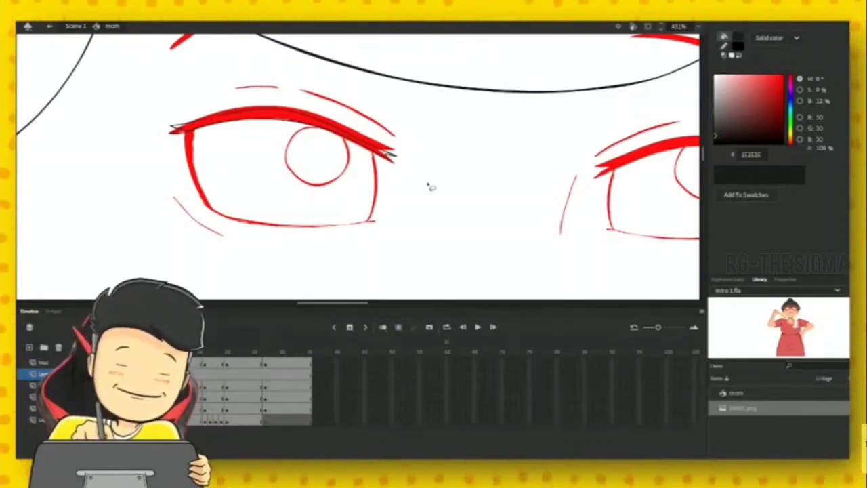
left_click_drag(473, 127, 496, 174)
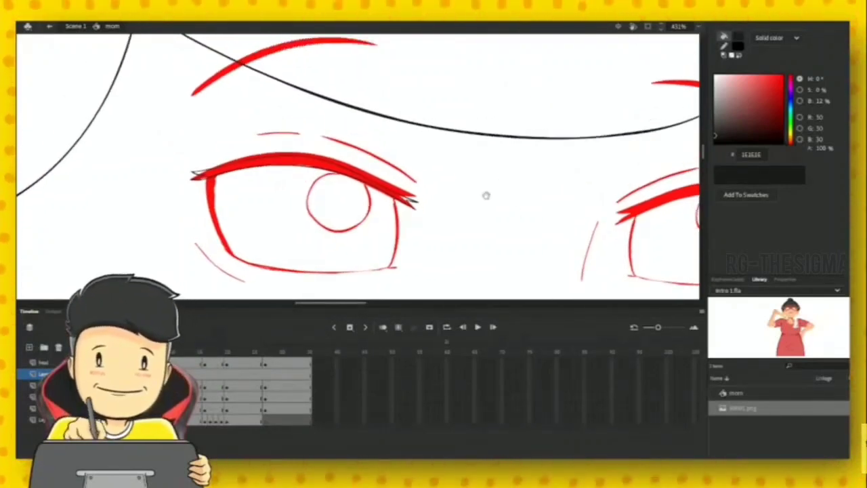
left_click_drag(421, 171, 460, 184)
scroll(474, 179, "left", 1)
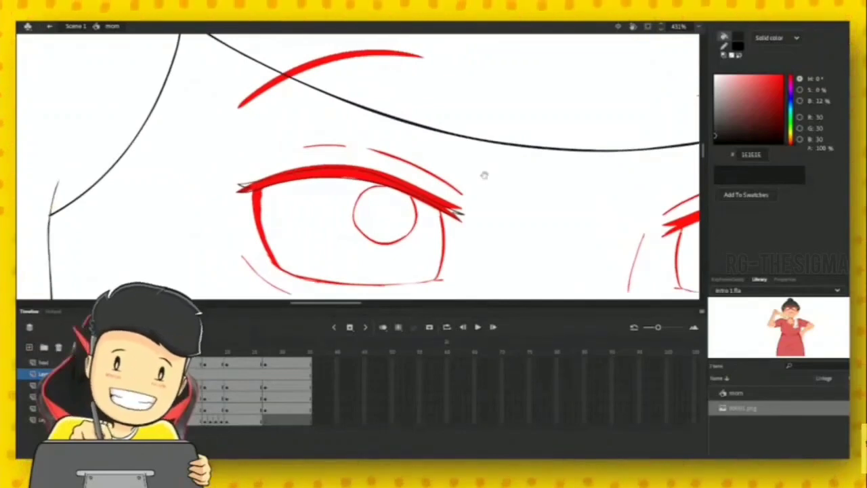
scroll(484, 174, "down", 1)
scroll(484, 174, "left", 1)
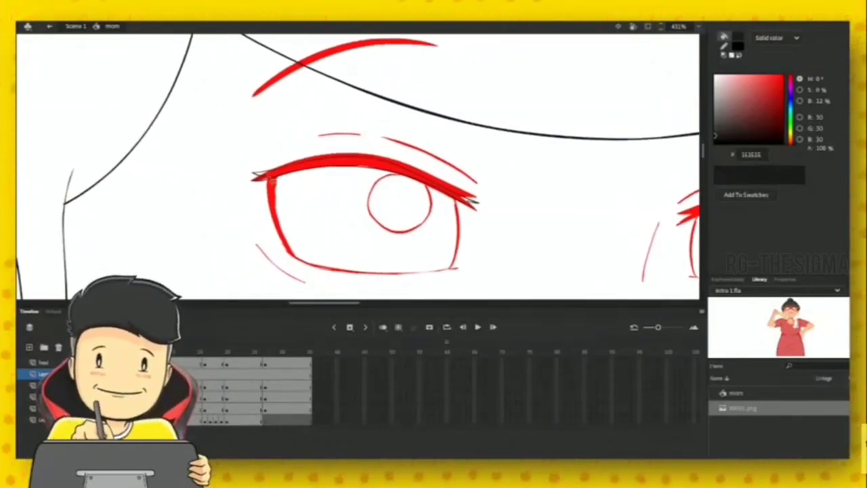
left_click_drag(270, 155, 390, 141)
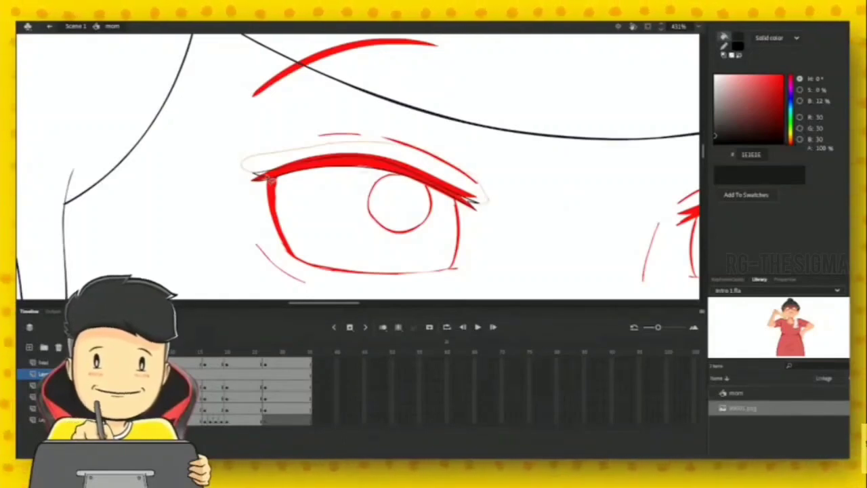
left_click_drag(269, 178, 271, 176)
left_click(368, 180)
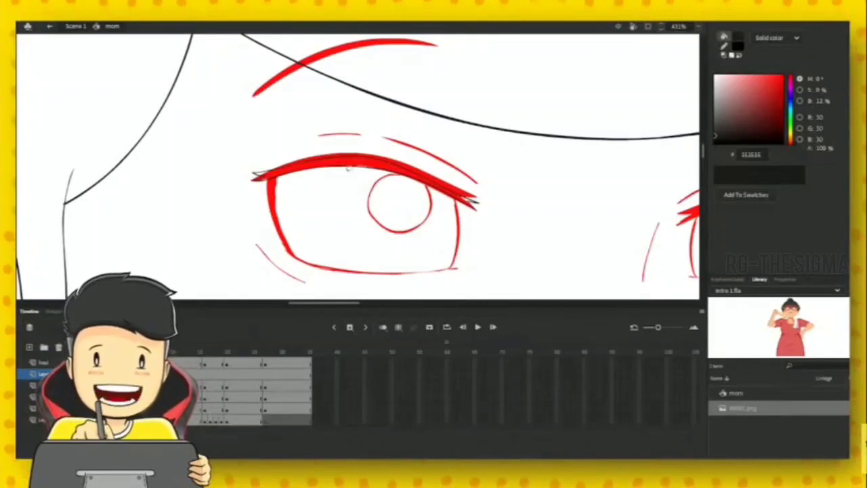
- Lasso the upper edge of the inked lash outline and stretch it slightly upward with Free Transform
left_click_drag(256, 175, 507, 163)
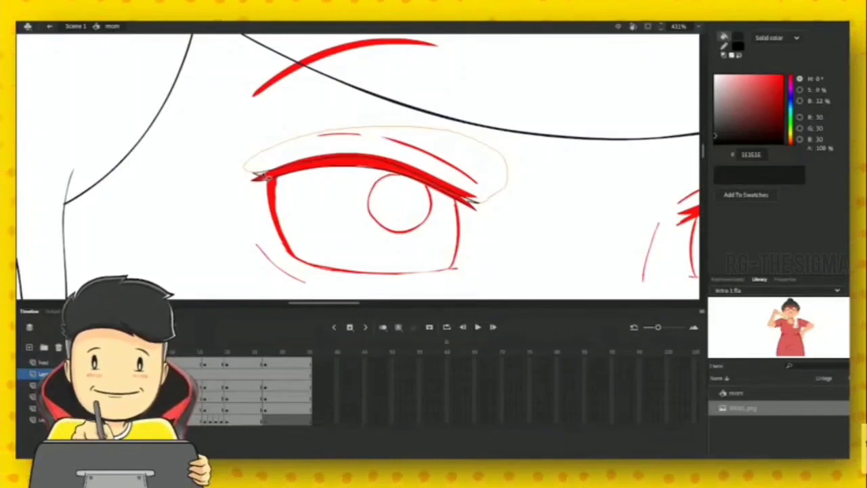
left_click_drag(264, 177, 271, 177)
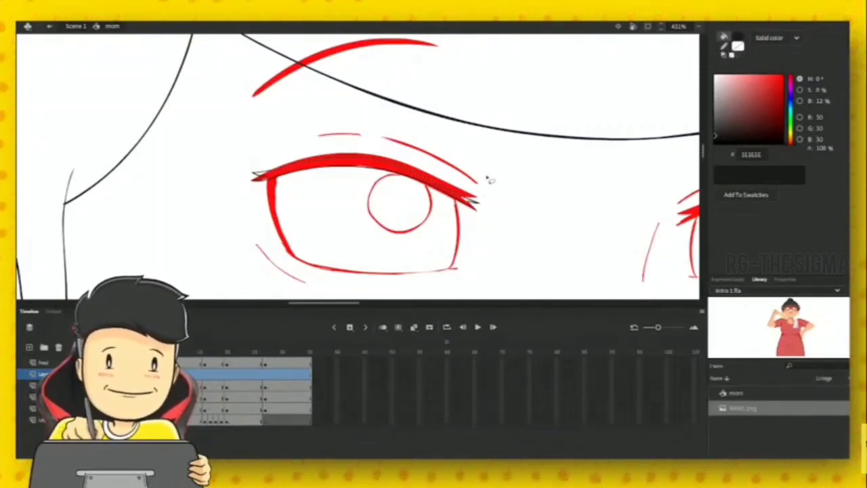
left_click(473, 197)
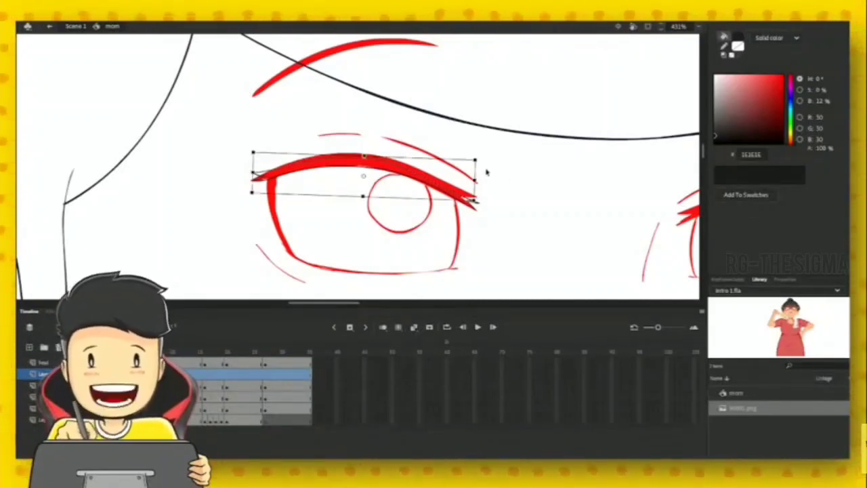
left_click_drag(476, 161, 475, 159)
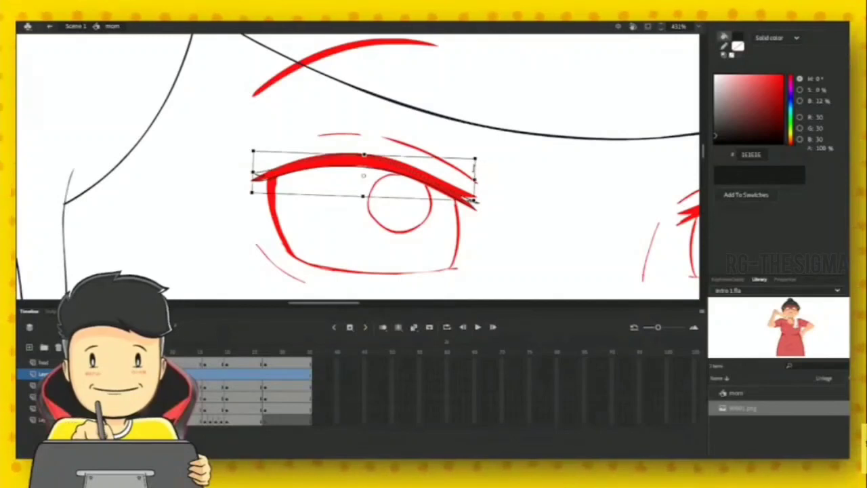
left_click(495, 184)
left_click_drag(499, 186, 496, 201)
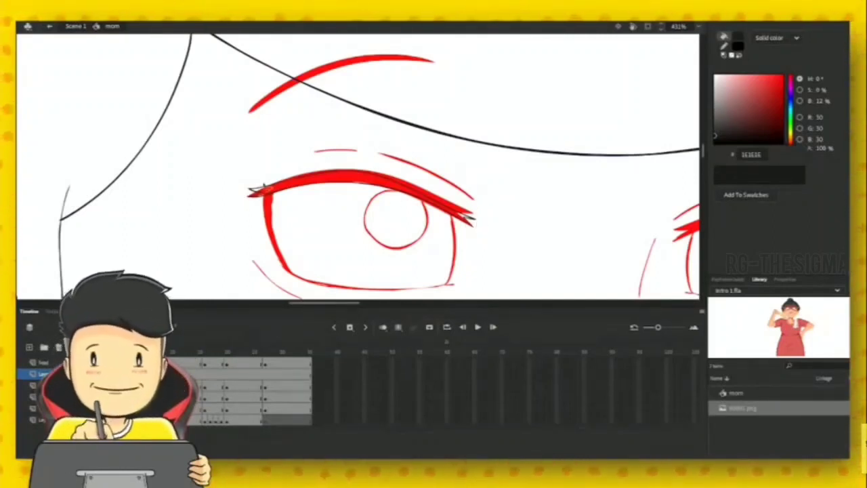
mouse_move(244, 165)
left_mouse_down()
mouse_move(427, 160)
mouse_move(481, 207)
left_mouse_up()
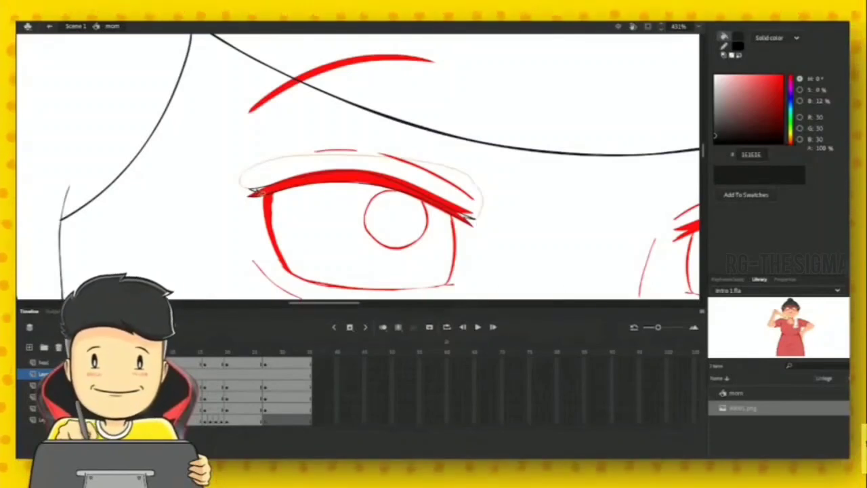
left_click_drag(261, 192, 400, 186)
left_click(450, 206)
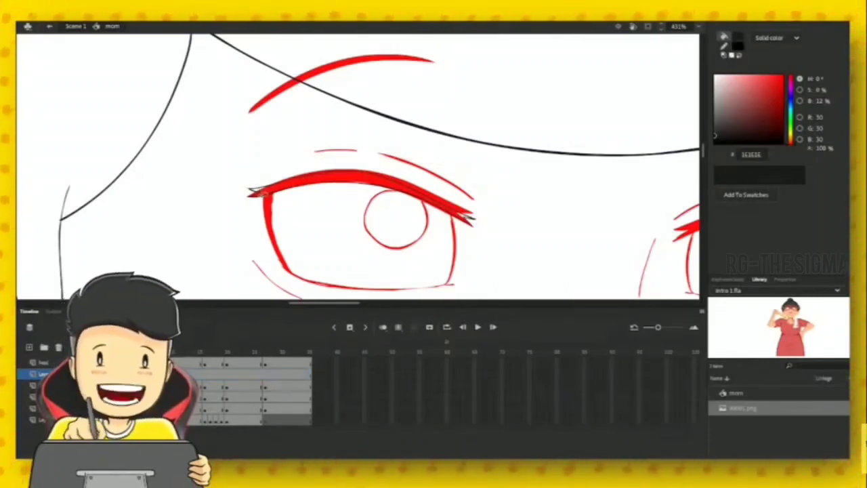
- Reselect the lash outline's whole upper edge and fine-tune its fit to the red sketch with Free Transform
left_click_drag(241, 183, 486, 203)
left_click_drag(264, 194, 252, 190)
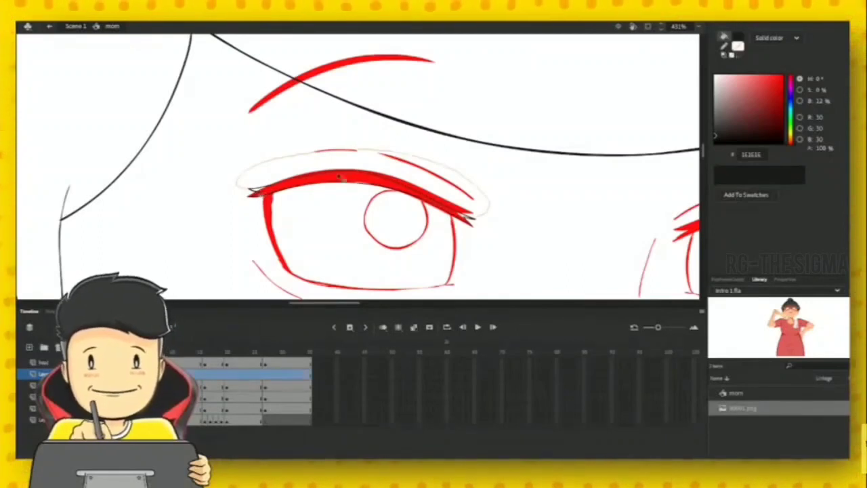
key("q")
left_click(487, 202)
left_click_drag(484, 225, 481, 170)
scroll(481, 171, "down", 1)
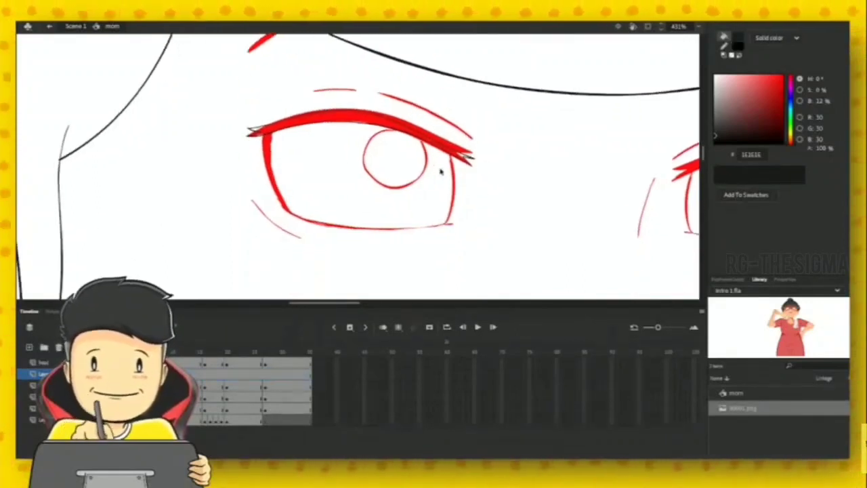
- Select only the arched outer part of the lash outline's upper edge and adjust it with Free Transform
left_click_drag(413, 119, 252, 118)
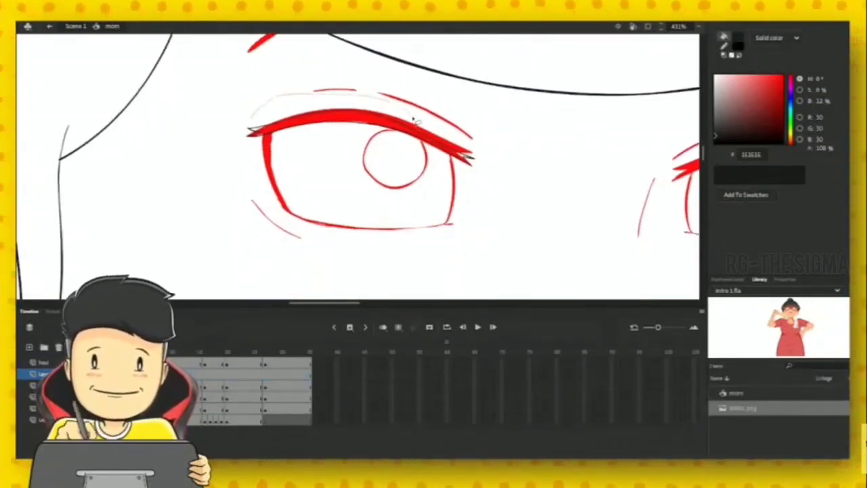
left_click_drag(415, 121, 364, 122)
key("q")
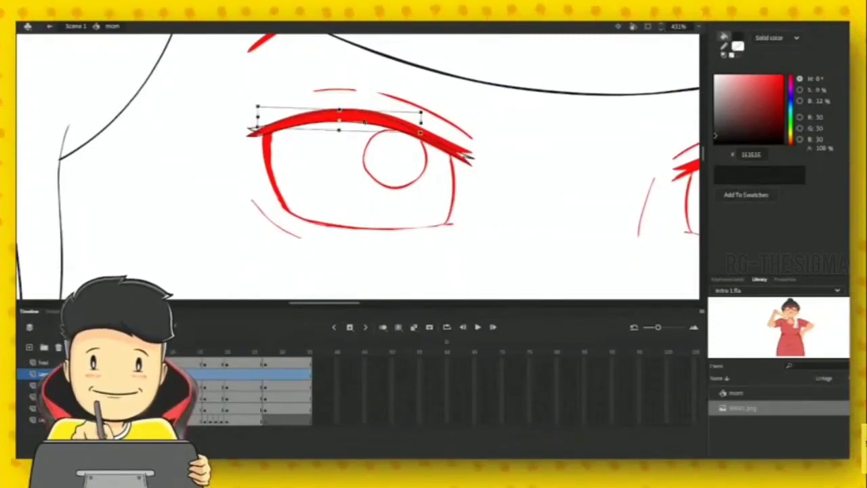
left_click(359, 99)
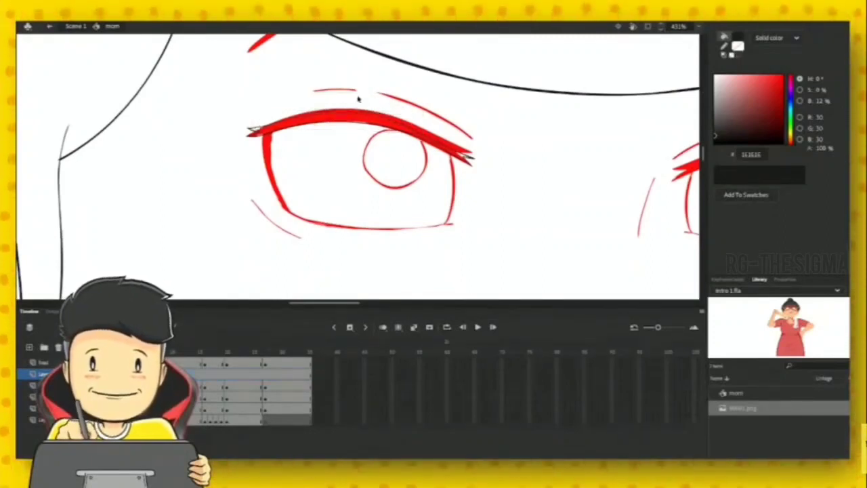
- Ink the viewer-left eye's lower lid line over the red sketch, from the inner corner towards the outer bend, redoing unsatisfactory strokes
left_click_drag(488, 136, 467, 171)
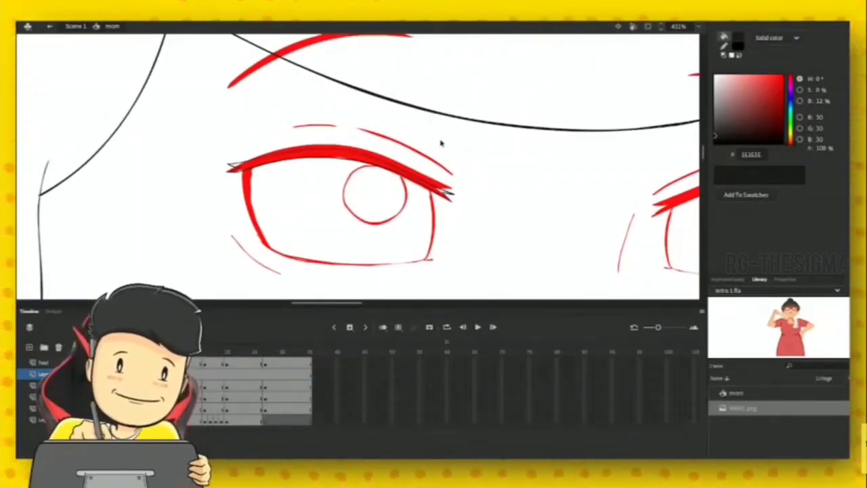
left_click_drag(460, 233, 458, 184)
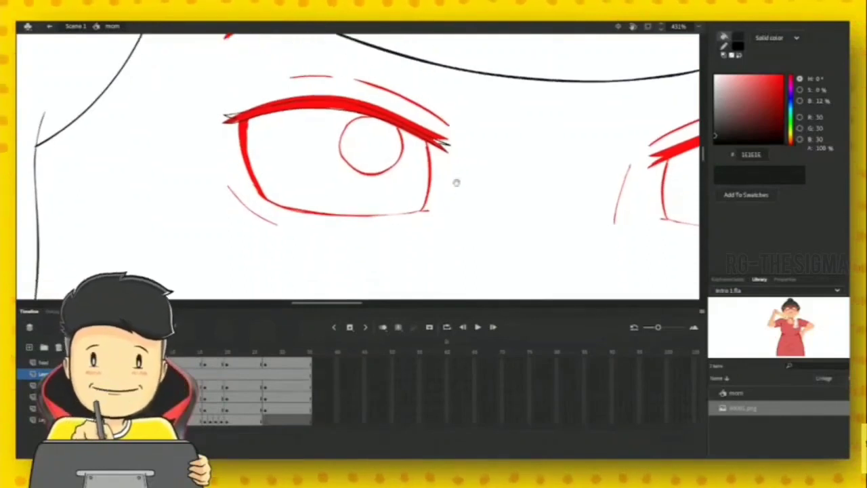
left_click_drag(533, 186, 401, 242)
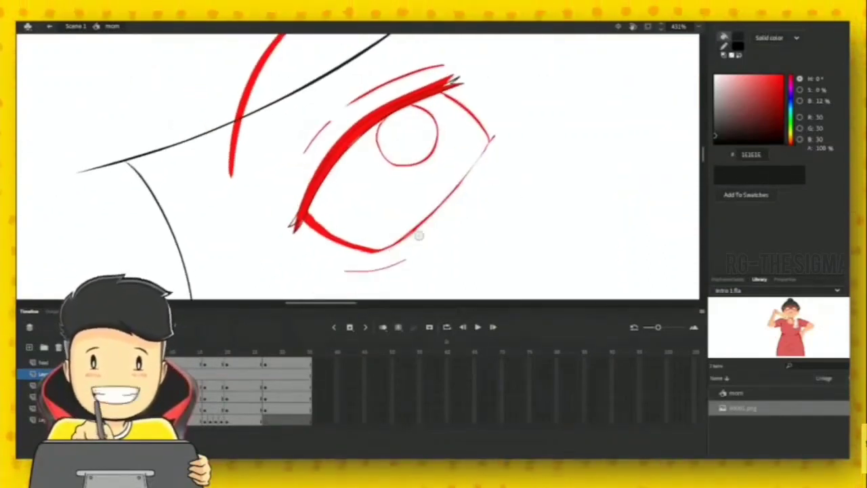
left_click_drag(510, 147, 395, 207)
left_click_drag(360, 248, 443, 122)
key("ctrl+z")
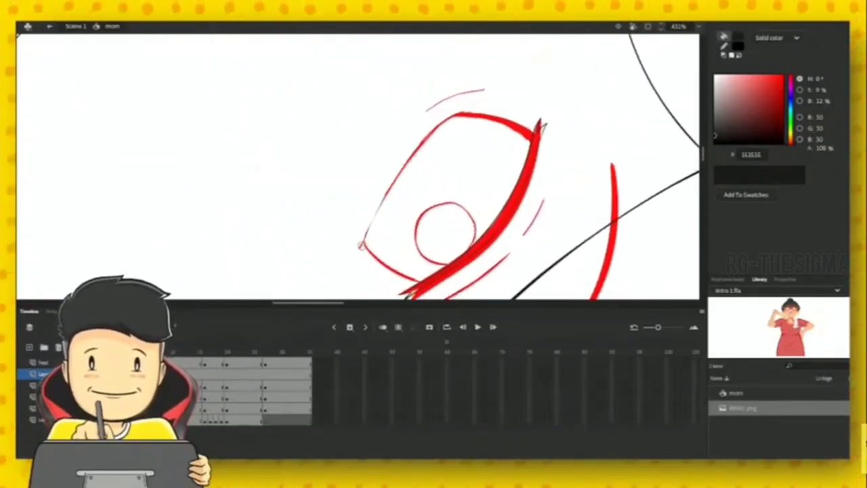
left_click_drag(365, 238, 424, 141)
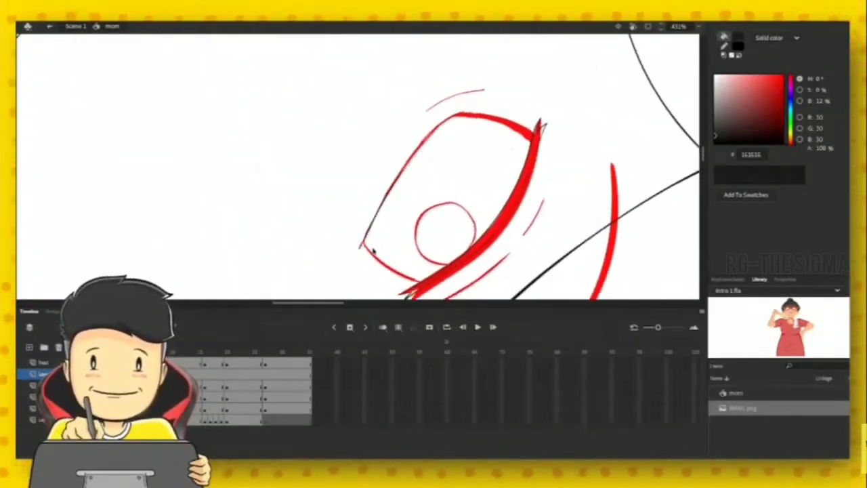
key("ctrl+z")
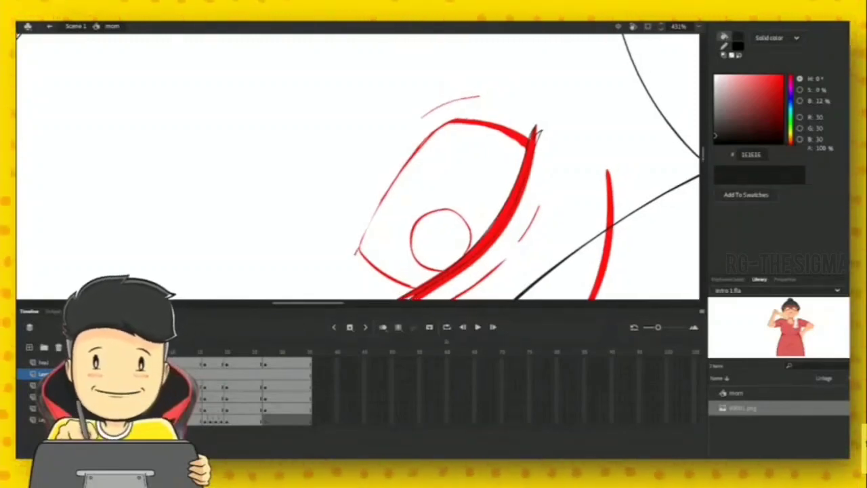
mouse_move(358, 250)
left_mouse_down()
mouse_move(401, 175)
mouse_move(447, 123)
left_mouse_up()
key("ctrl+z")
left_click_drag(358, 251, 434, 132)
key("ctrl+z")
- Outline the thick outer side of the viewer-left eye, joining the upper lash line to the lower lid
key("shift+space")
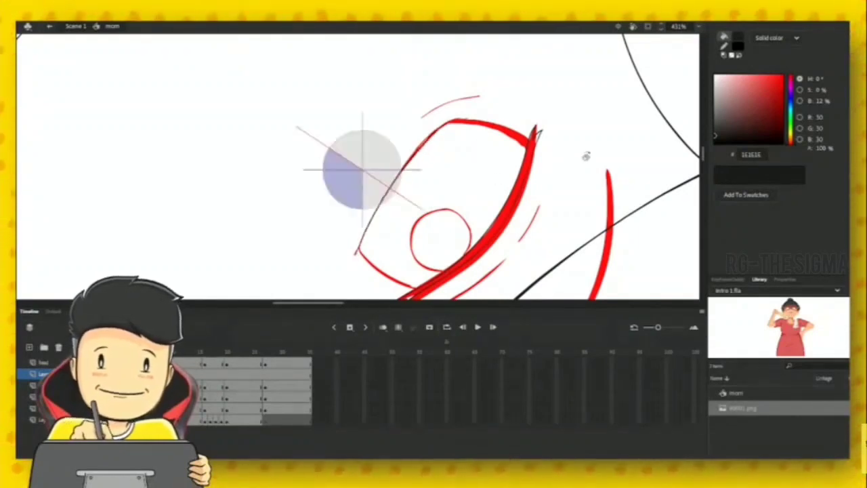
left_click_drag(587, 158, 440, 91)
key("space")
left_click_drag(429, 100, 459, 219)
key("shift+space")
left_click_drag(486, 166, 475, 111)
key("space")
left_click_drag(427, 163, 453, 240)
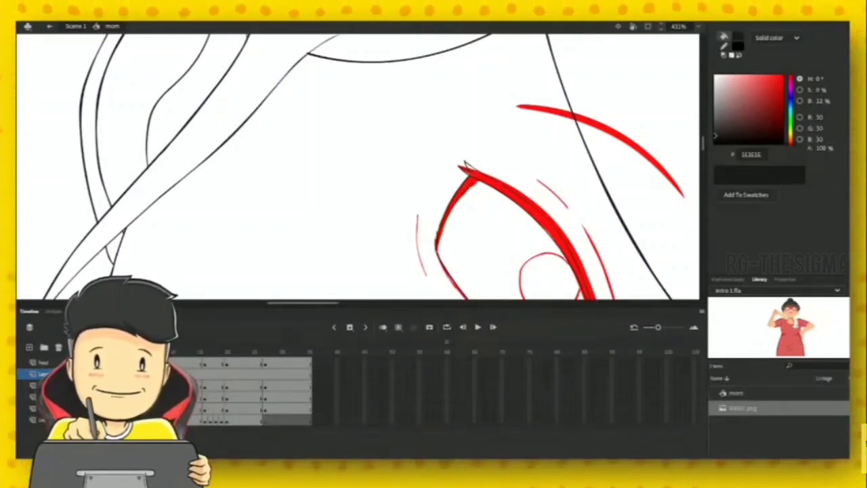
key("shift+space")
left_click_drag(556, 200, 479, 113)
key("shift+space")
left_click_drag(472, 143, 456, 210)
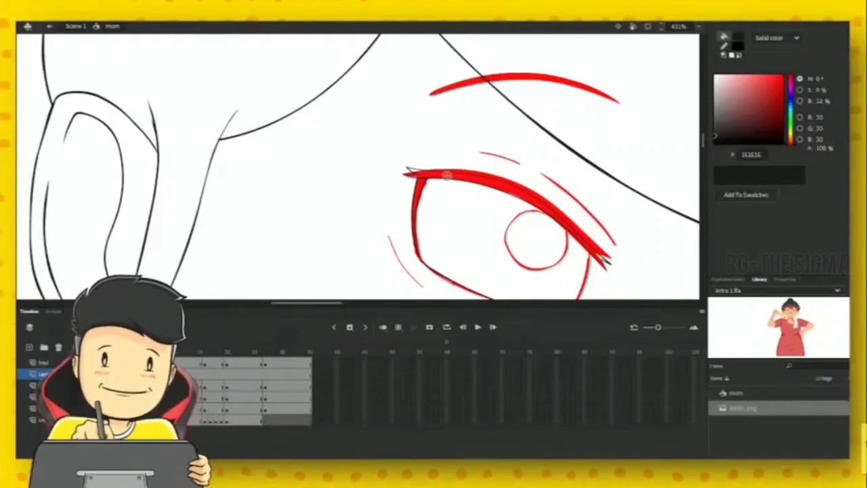
- Ink the viewer-left eye's inner side line from the upper lash line to the inner end of the lower lid
left_click_drag(563, 197, 492, 157)
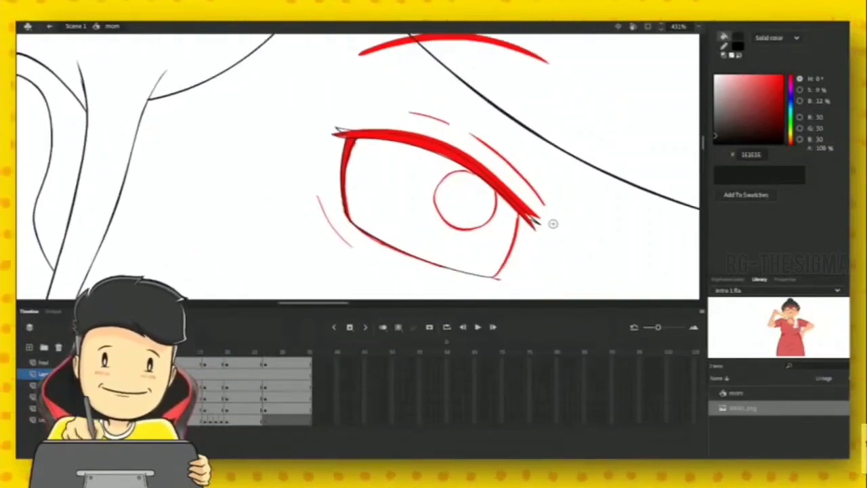
left_click_drag(559, 230, 402, 263)
left_click_drag(481, 193, 436, 97)
left_click_drag(419, 137, 453, 167)
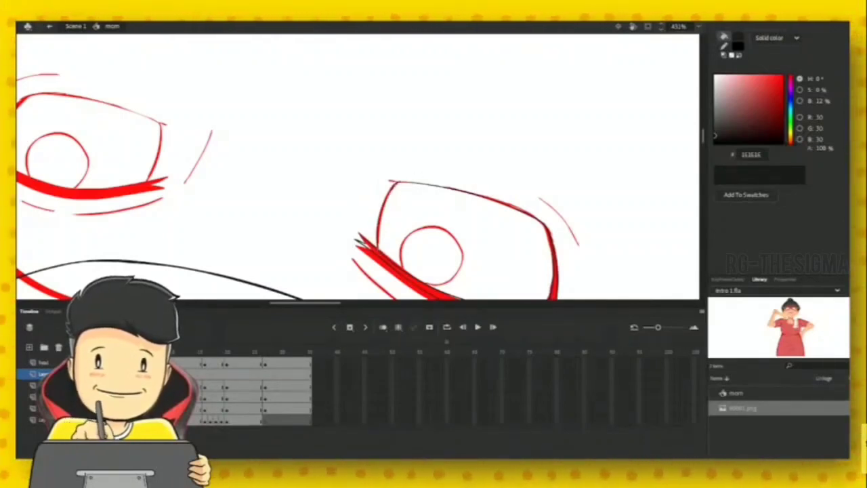
key("shift+space")
mouse_move(502, 159)
left_mouse_down()
mouse_move(413, 137)
mouse_move(438, 168)
left_mouse_up()
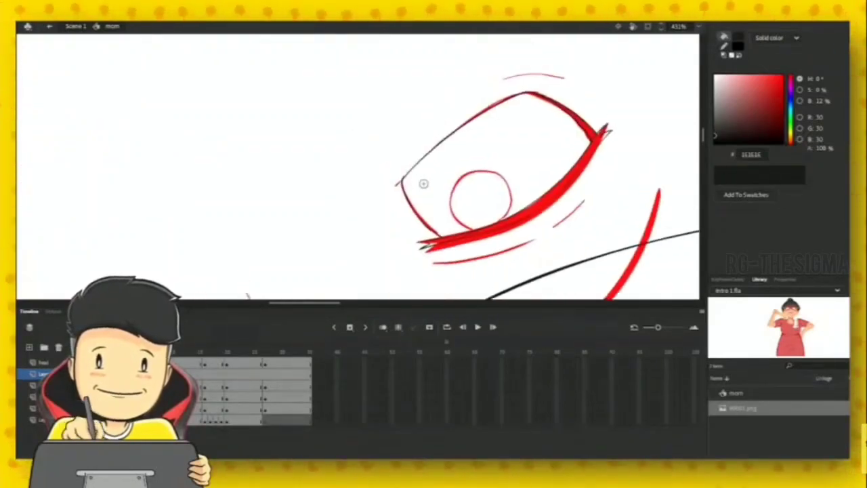
- Ink the small tip at the inner corner of the viewer-left eye's lower lid and touch up the lid line
key("v")
key("ctrl+a")
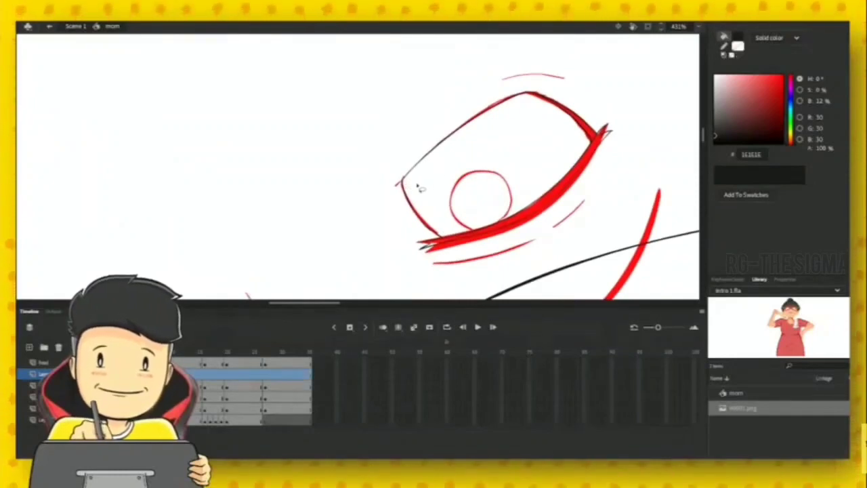
left_click(418, 187)
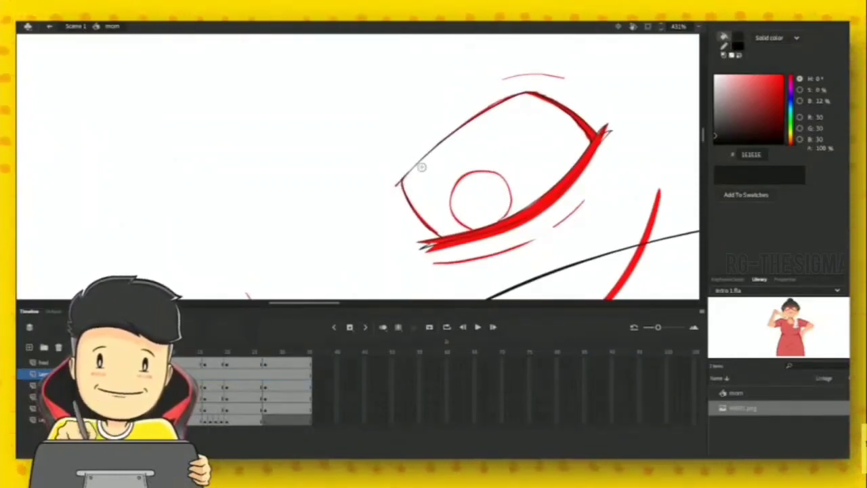
left_click_drag(498, 155, 420, 94)
left_click_drag(430, 134, 370, 224)
mouse_move(508, 206)
left_mouse_down()
mouse_move(523, 193)
mouse_move(413, 164)
mouse_move(413, 219)
mouse_move(514, 225)
mouse_move(434, 149)
mouse_move(505, 186)
mouse_move(443, 151)
left_mouse_up()
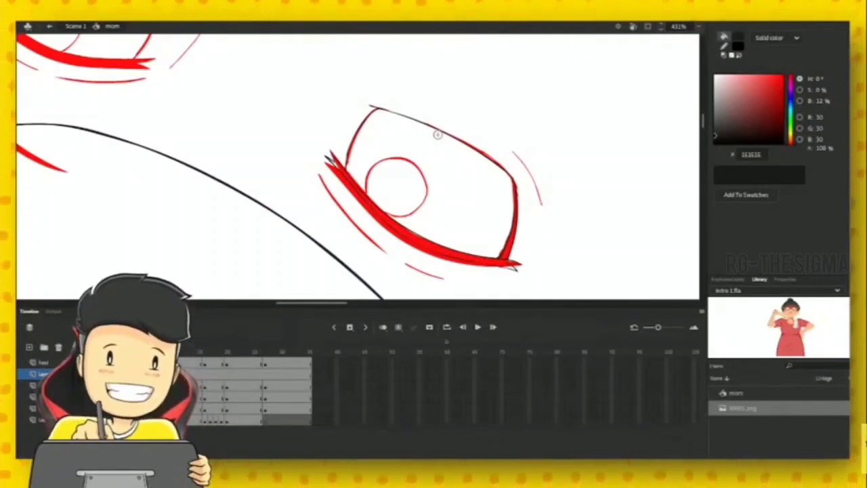
left_click_drag(475, 150, 511, 184)
left_click_drag(443, 235, 444, 216)
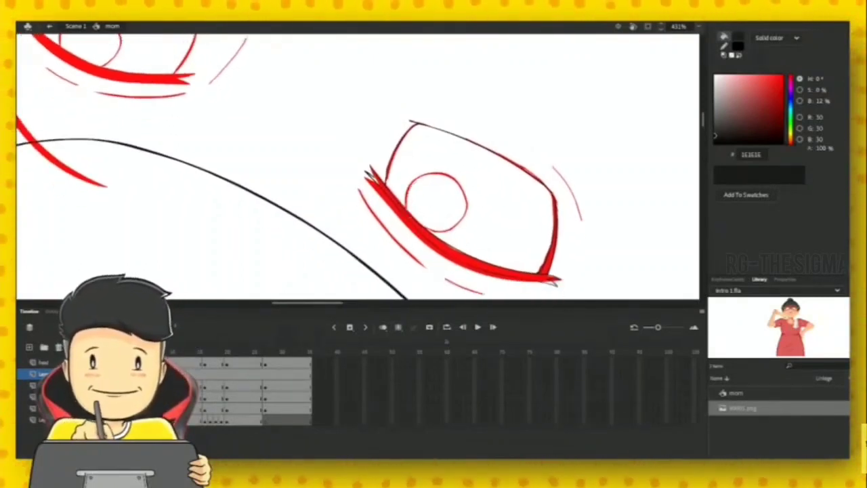
- Ink the top and inner-facing arc of the viewer-left eye's iris, following the red circle
left_click_drag(413, 181, 443, 172)
key("ctrl+z")
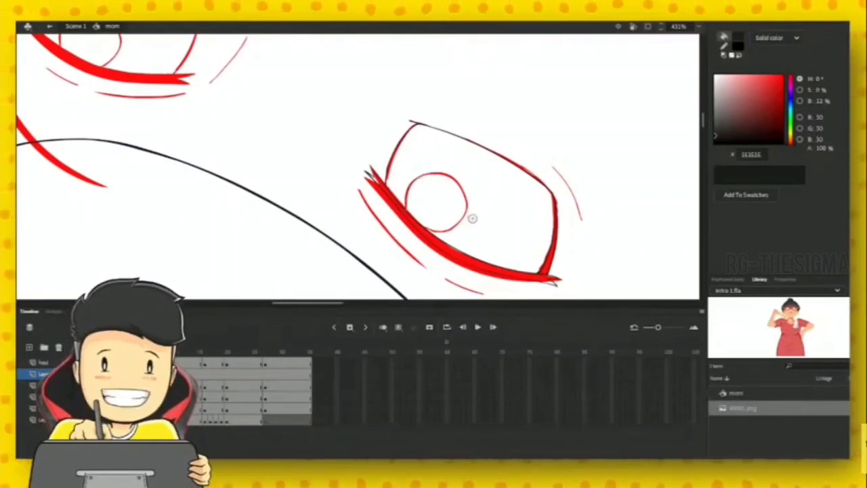
key("shift+h")
left_click_drag(548, 194, 412, 151)
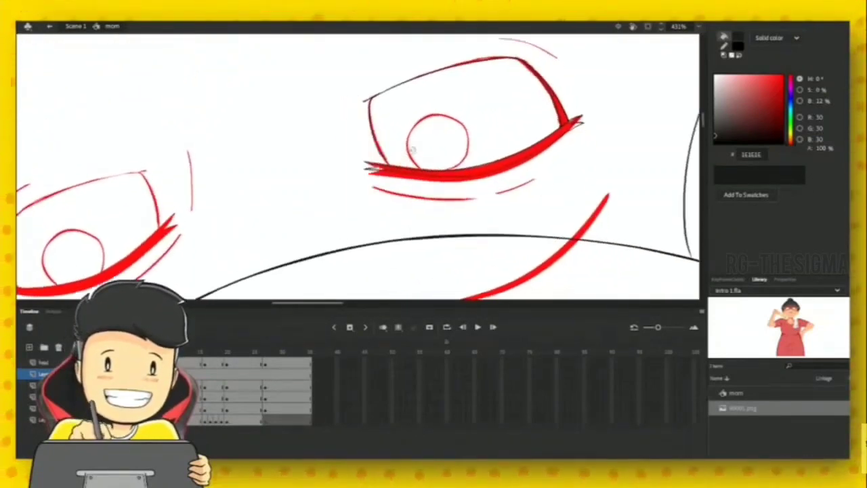
left_click_drag(487, 149, 462, 167)
left_click_drag(488, 194, 479, 178)
left_click_drag(452, 152, 478, 182)
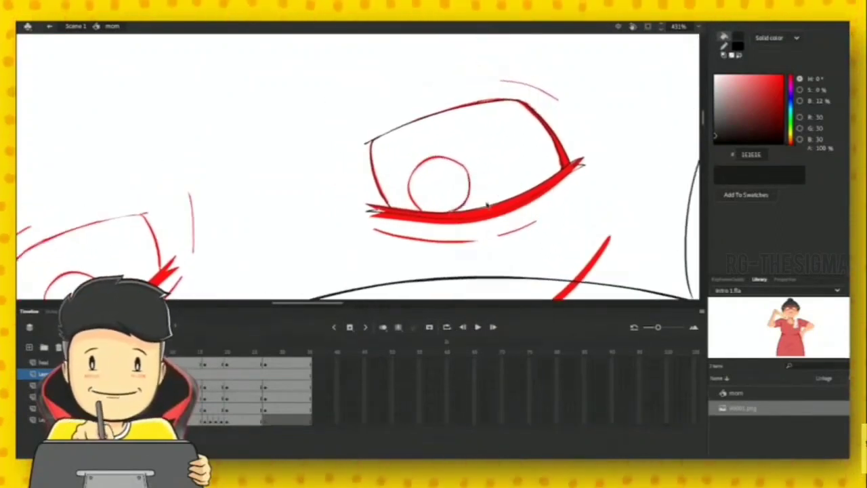
key("ctrl+=")
mouse_move(493, 243)
left_mouse_down()
mouse_move(448, 216)
mouse_move(427, 220)
mouse_move(408, 176)
mouse_move(420, 140)
mouse_move(456, 117)
mouse_move(482, 116)
left_mouse_up()
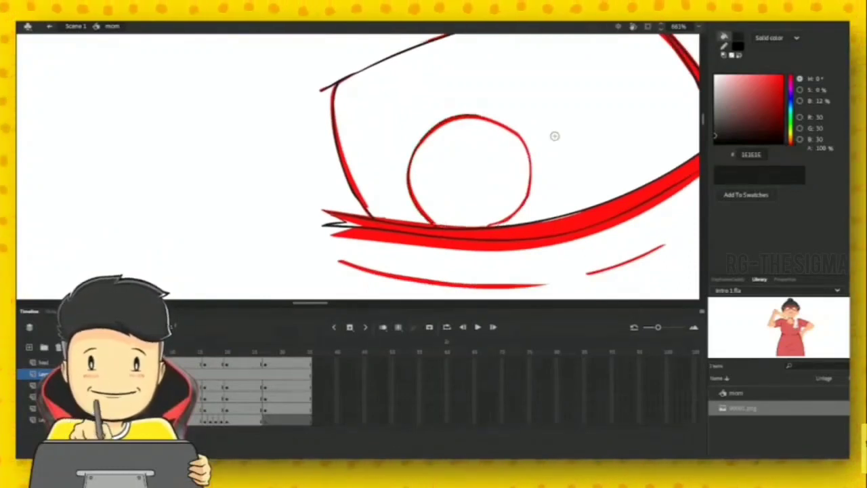
- Complete the viewer-left eye's iris outline, closing its remaining side up to the upper lash line
mouse_move(555, 135)
left_mouse_down()
mouse_move(565, 133)
mouse_move(384, 124)
left_mouse_up()
left_click_drag(384, 124, 474, 279)
mouse_move(415, 201)
left_mouse_down()
mouse_move(421, 177)
mouse_move(461, 155)
mouse_move(505, 160)
mouse_move(525, 203)
left_mouse_up()
mouse_move(532, 189)
left_mouse_down()
mouse_move(503, 200)
mouse_move(479, 163)
mouse_move(433, 156)
mouse_move(397, 195)
mouse_move(397, 237)
left_mouse_up()
key("ctrl+z")
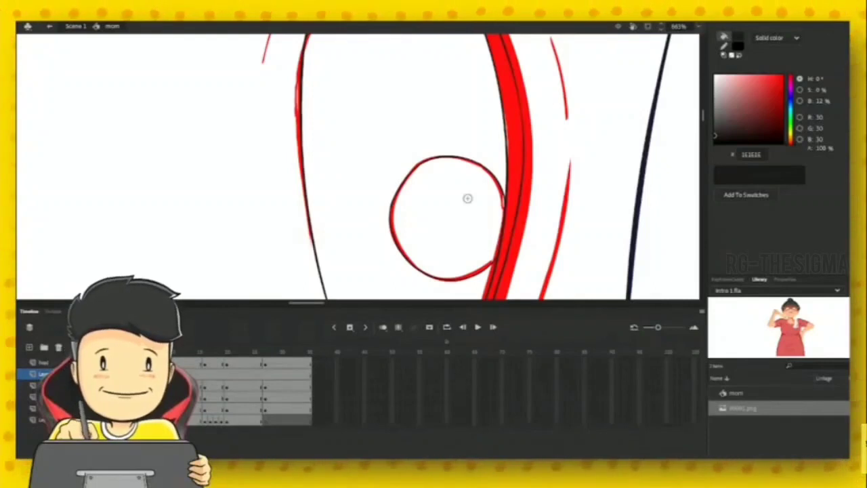
- Examine the inked viewer-left eye around its whole outline and within the full drawing beside the coloured reference
left_click_drag(527, 294, 513, 209)
scroll(512, 210, "up", 5)
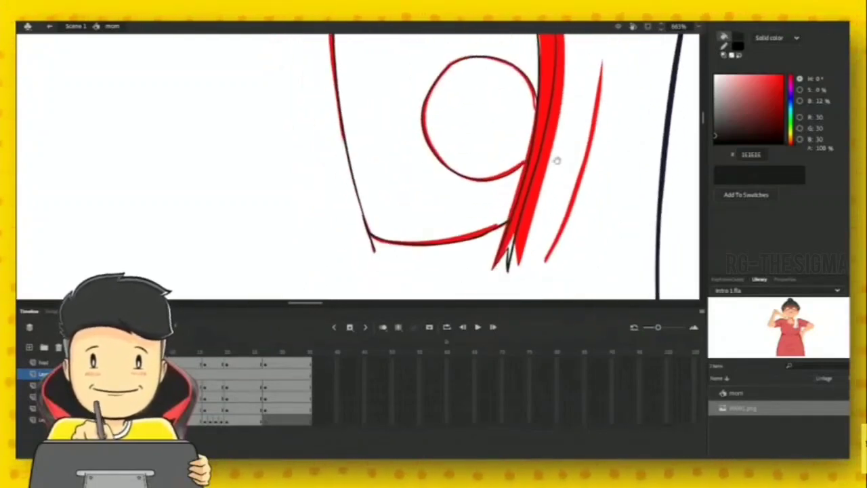
left_click_drag(550, 114, 546, 249)
key("shift+space")
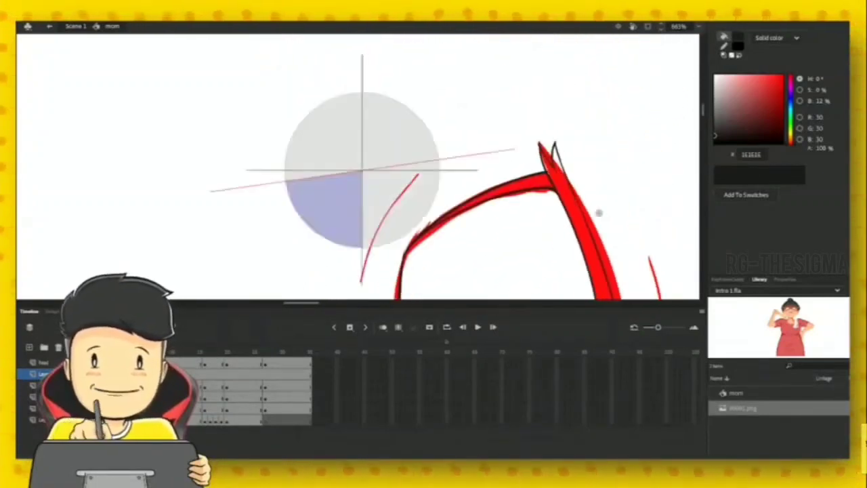
left_click_drag(600, 213, 534, 124)
mouse_move(587, 81)
left_mouse_down()
mouse_move(570, 213)
mouse_move(527, 180)
mouse_move(499, 104)
left_mouse_up()
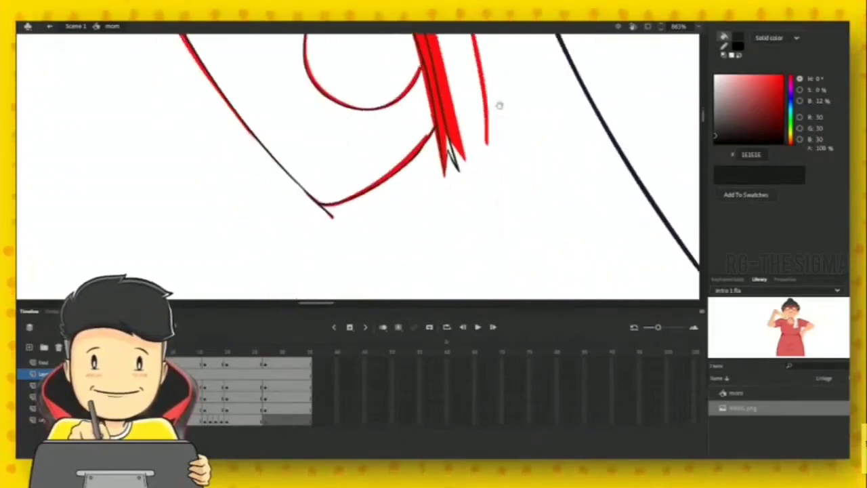
left_click_drag(570, 271, 540, 122)
left_click_drag(690, 163, 614, 159)
left_click(699, 28)
left_click(697, 55)
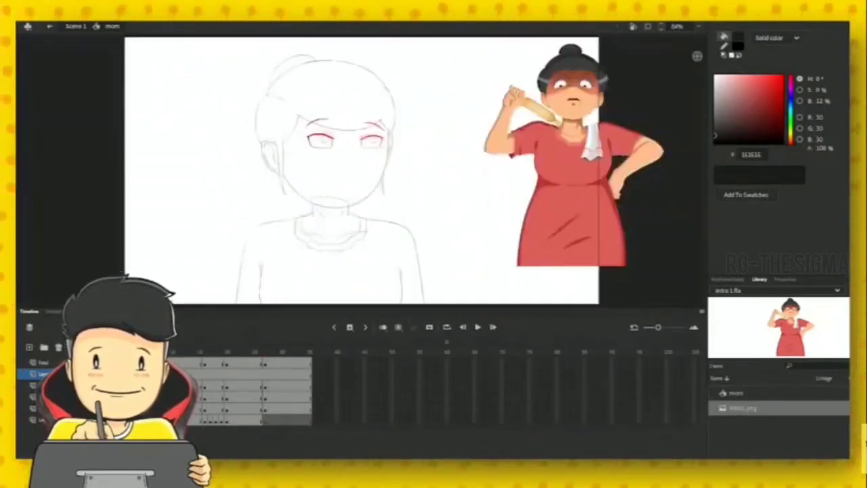
- Ink the eyelid crease strokes above the viewer-left eye's upper lash line, following the red sketch
key("ctrl+=")
key("ctrl+=")
left_click_drag(473, 64, 490, 219)
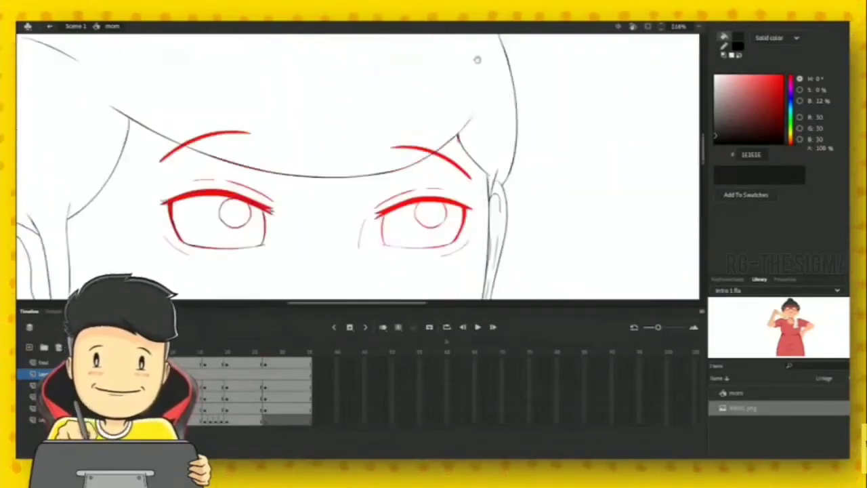
left_click_drag(472, 149, 576, 163)
key("shift+space")
left_click_drag(576, 218, 559, 88)
left_click_drag(467, 161, 546, 92)
key("ctrl+=")
key("shift+space")
left_click_drag(526, 107, 406, 162)
left_click_drag(377, 195, 400, 150)
mouse_move(448, 132)
left_mouse_down()
mouse_move(497, 122)
mouse_move(452, 150)
left_mouse_up()
key("ctrl+z")
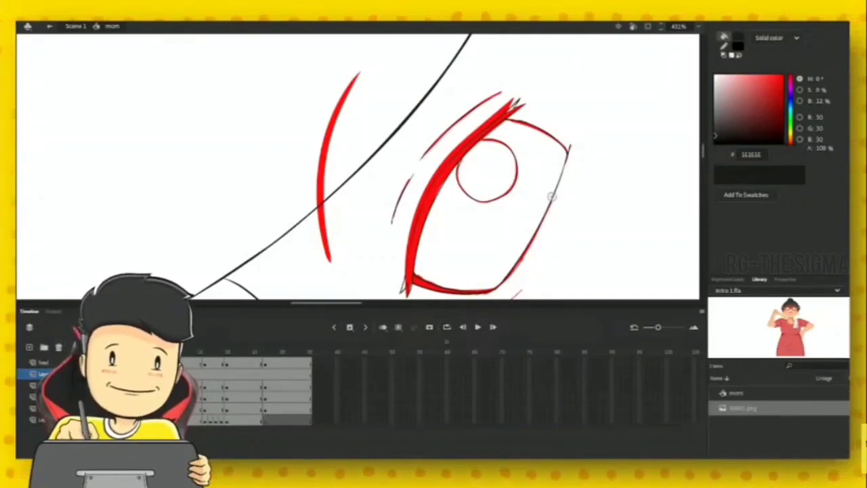
- Ink the eye-side edge of the viewer-right eye's upper lash line along the red sketch
left_click_drag(484, 180, 466, 147)
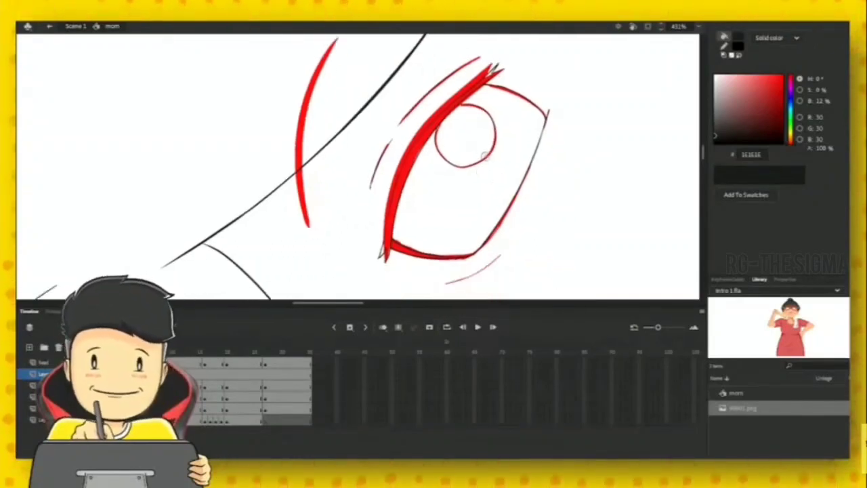
left_click_drag(539, 135, 407, 304)
left_click_drag(555, 53, 502, 245)
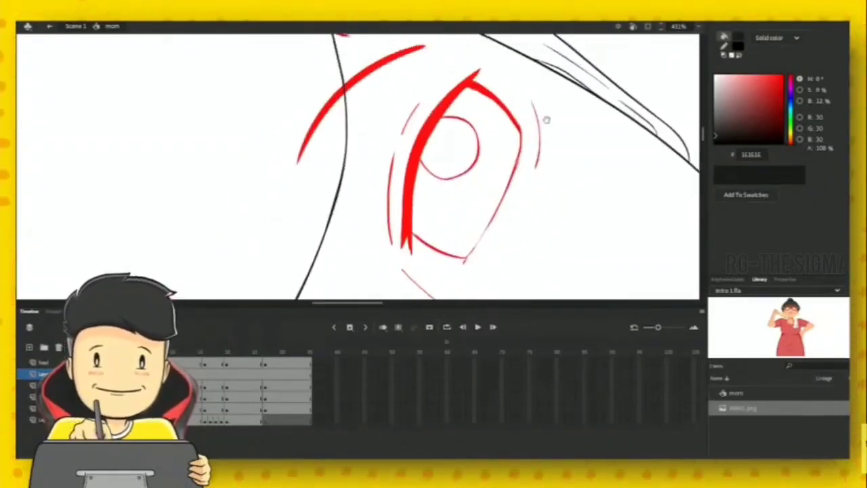
left_click_drag(546, 120, 536, 182)
left_click_drag(488, 216, 512, 174)
key("shift+space")
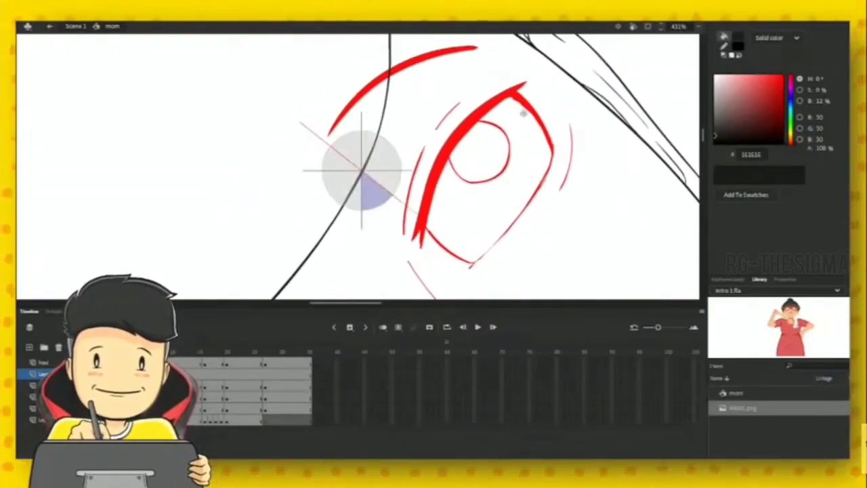
left_click_drag(523, 113, 528, 136)
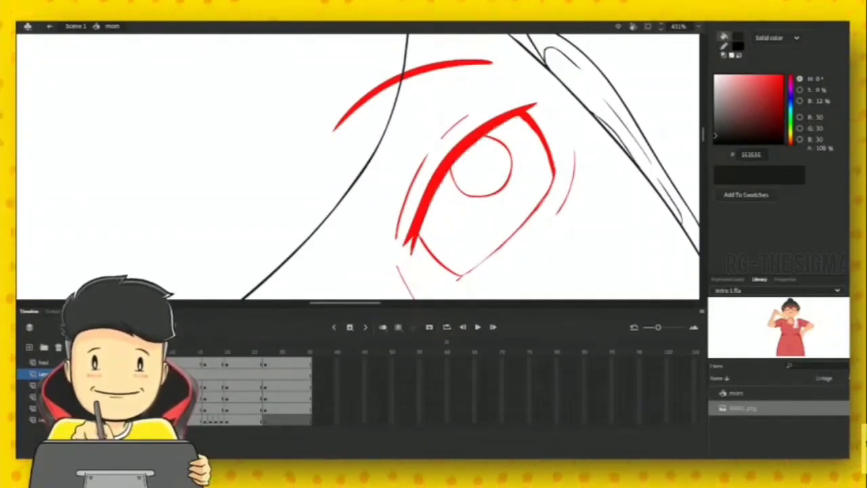
left_click_drag(417, 236, 439, 185)
left_click_drag(494, 129, 519, 115)
left_click_drag(489, 214, 494, 129)
left_click_drag(547, 150, 495, 199)
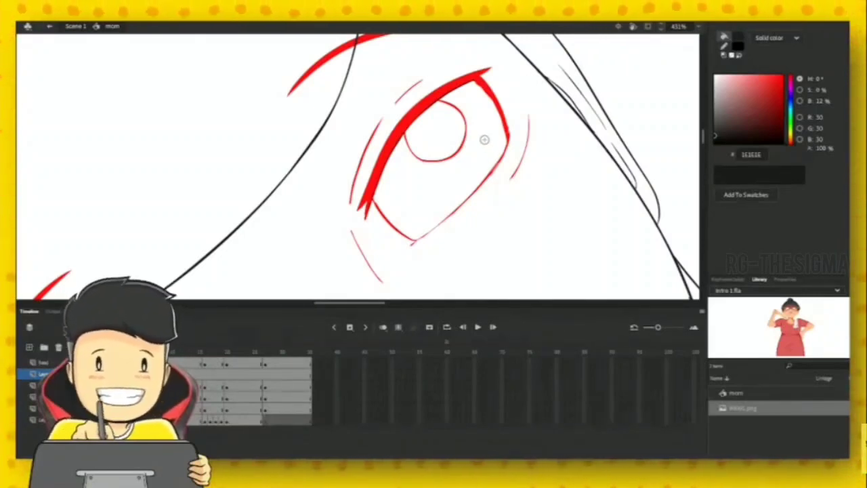
- Ink the viewer-right eye's outer side line and continue along the lower lid, following the red sketch
left_click_drag(531, 160, 372, 48)
left_click_drag(407, 132, 504, 174)
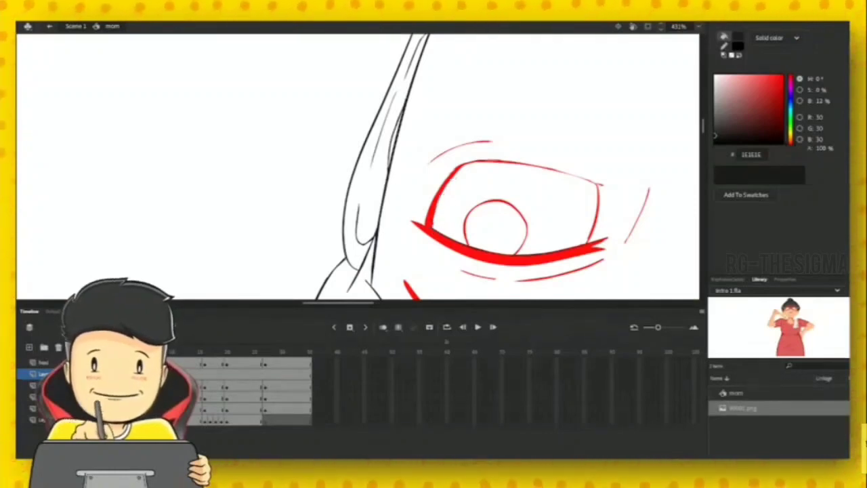
left_click_drag(561, 217, 565, 148)
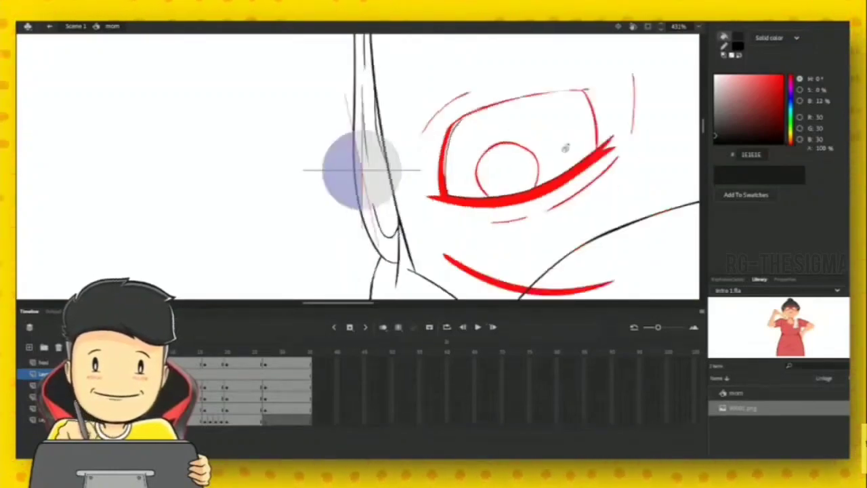
left_click_drag(468, 149, 477, 217)
left_click_drag(518, 182, 444, 144)
mouse_move(487, 175)
left_mouse_down()
mouse_move(481, 248)
mouse_move(467, 188)
mouse_move(495, 181)
mouse_move(509, 157)
left_mouse_up()
left_click(458, 236)
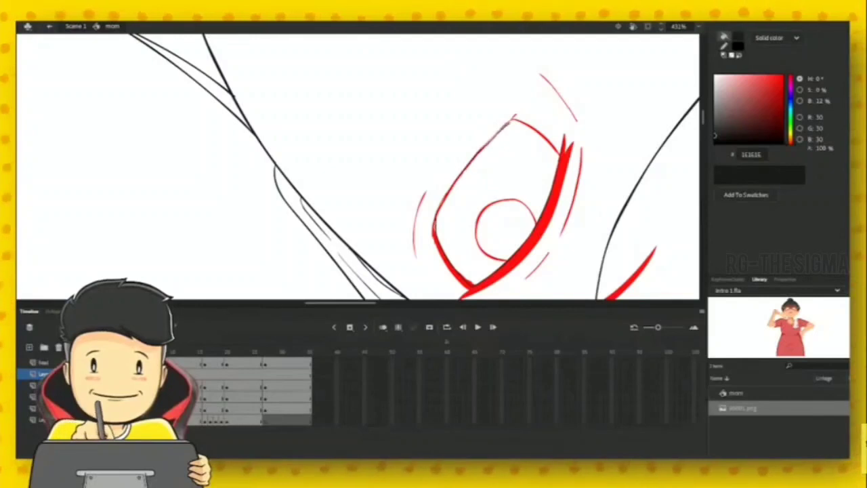
- Ink the viewer-right eye's inner side line from the lower lid's inner corner up to the upper lash
left_click_drag(581, 139, 423, 267)
mouse_move(536, 185)
left_mouse_down()
mouse_move(433, 147)
mouse_move(532, 165)
mouse_move(507, 151)
mouse_move(426, 242)
left_mouse_up()
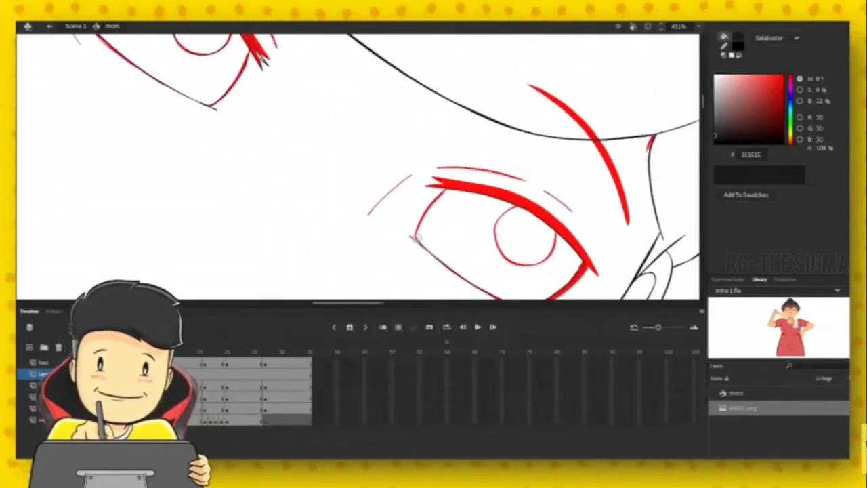
left_click_drag(518, 175, 427, 179)
left_click_drag(546, 196, 514, 174)
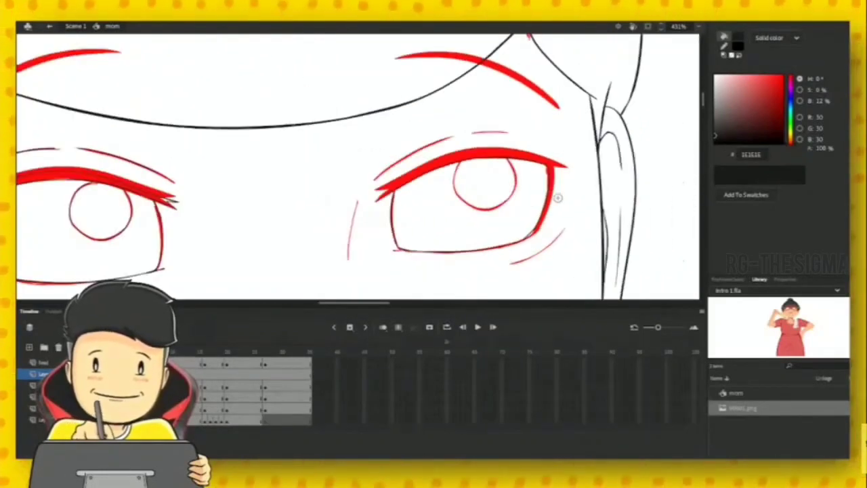
left_click_drag(450, 192, 407, 145)
key("ctrl+equal")
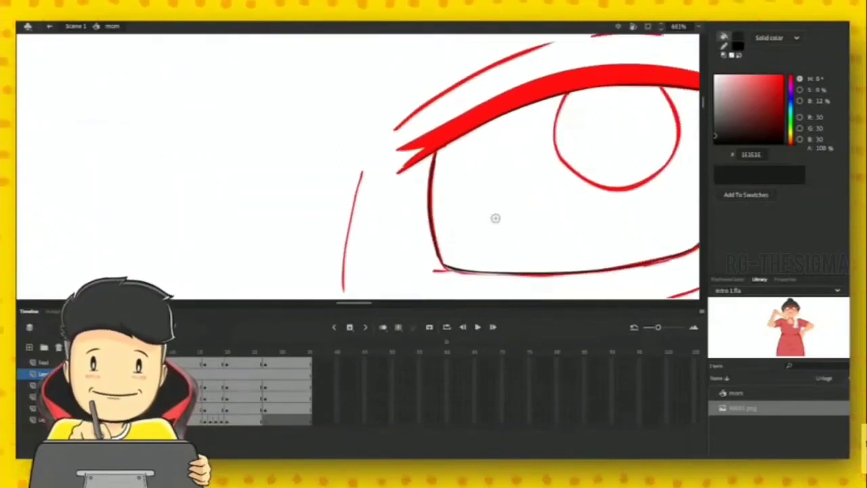
left_click_drag(715, 90, 699, 61)
key("k")
left_click(434, 212)
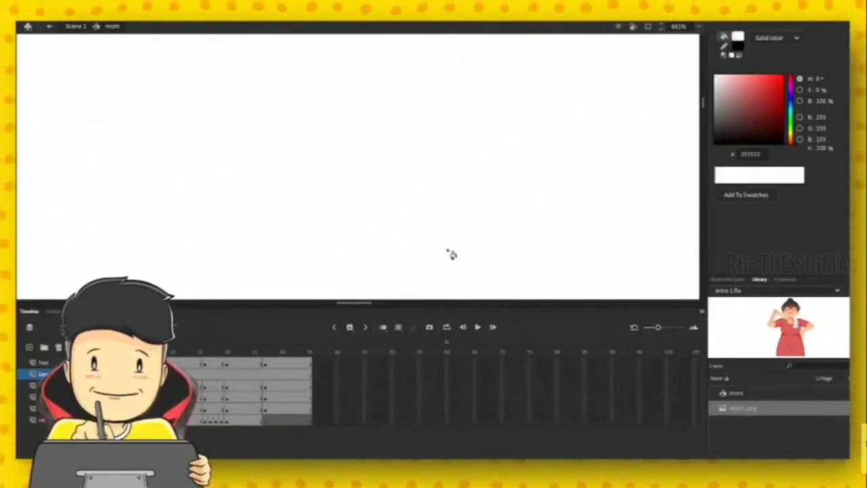
key("ctrl+z")
left_click(432, 207)
key("ctrl+z")
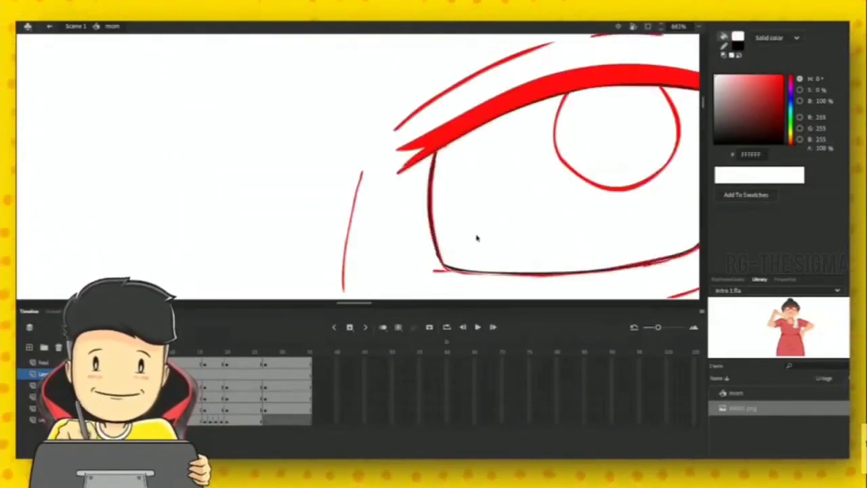
left_click(433, 227)
left_click_drag(470, 215, 444, 214)
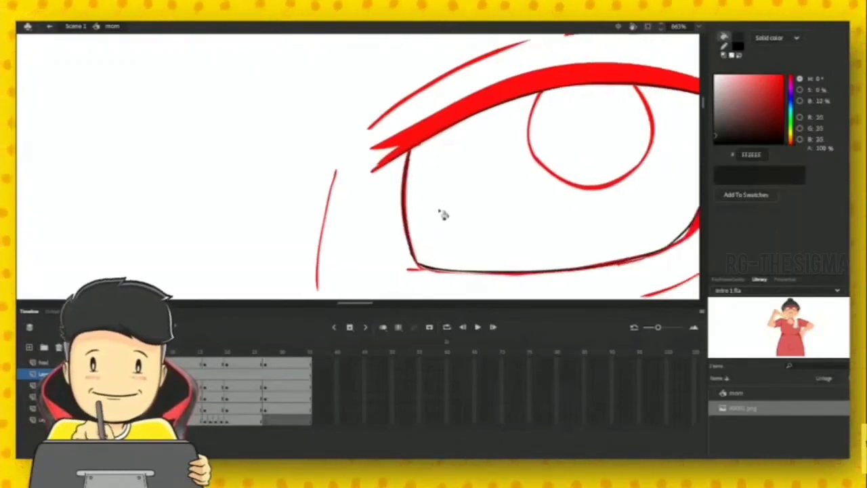
- Ink the lower and one side arc of the viewer-right eye's iris with the brush, starting at the upper lash line
key("b")
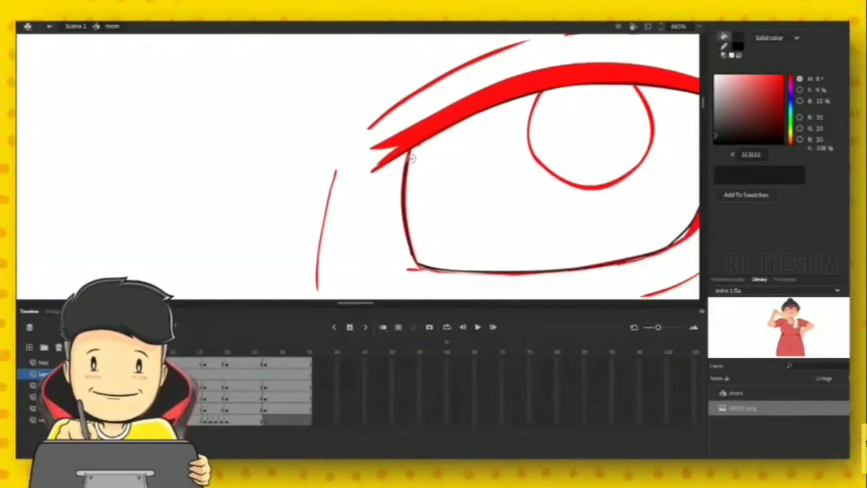
left_click_drag(531, 132, 480, 155)
left_click_drag(560, 143, 438, 179)
left_click_drag(476, 227, 413, 203)
left_click_drag(493, 135, 475, 148)
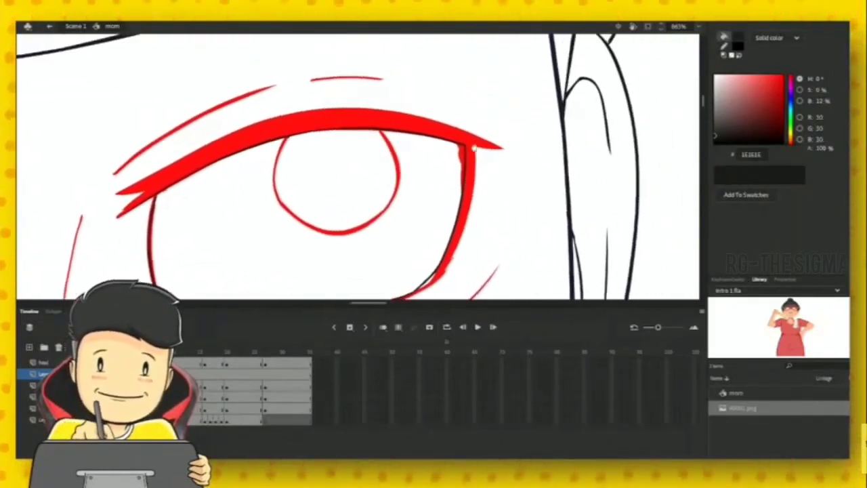
left_click_drag(410, 181, 483, 162)
left_click_drag(502, 146, 515, 170)
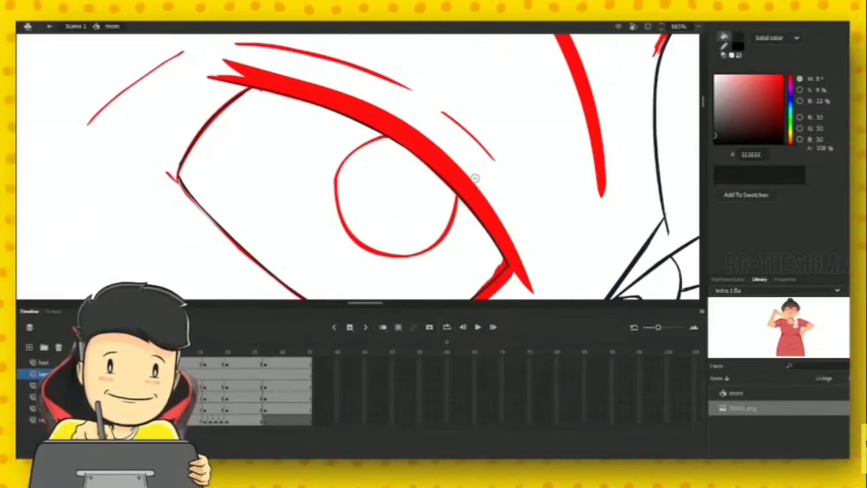
left_click_drag(475, 177, 521, 117)
left_click_drag(532, 119, 527, 183)
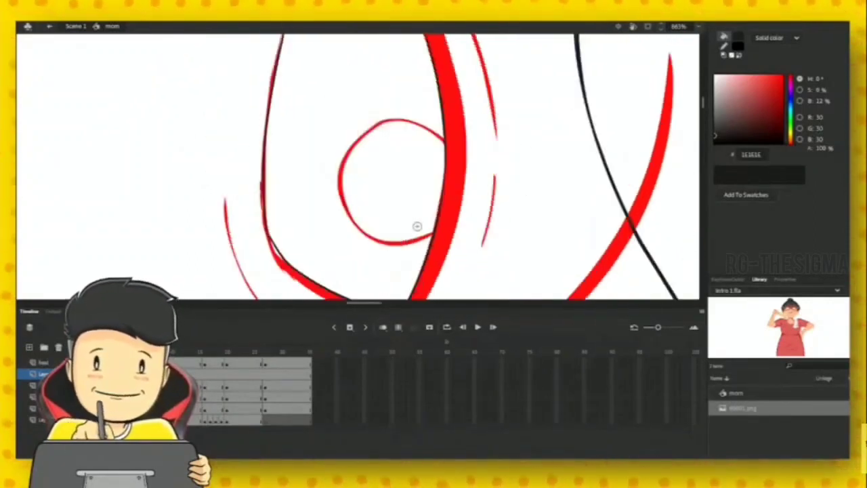
left_click_drag(425, 243, 431, 229)
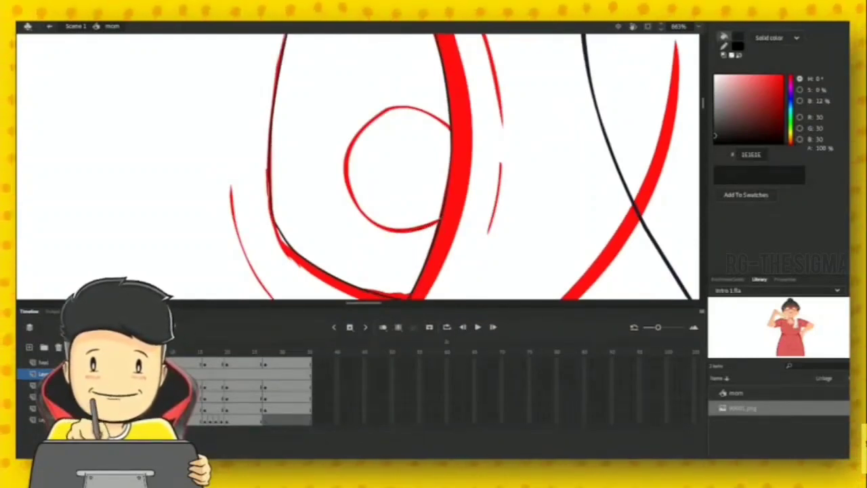
left_click_drag(350, 160, 366, 121)
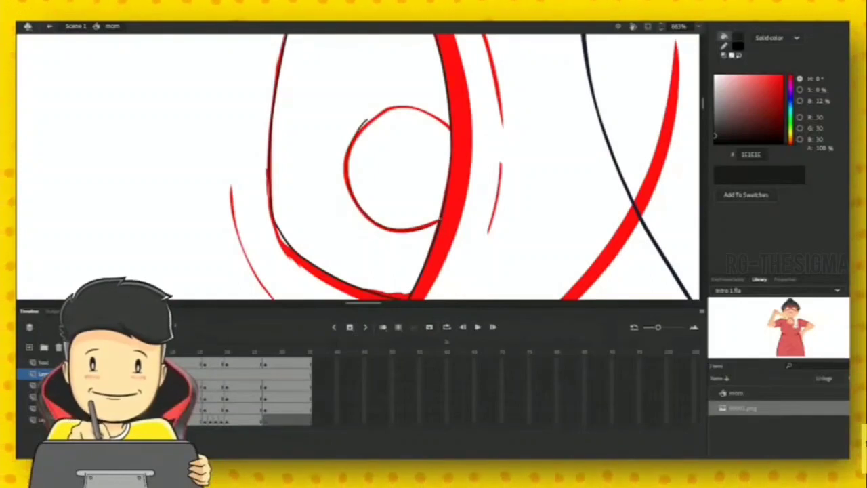
- Complete the viewer-right eye's iris outline, joining the remaining arc to the upper lash line
mouse_move(436, 113)
left_mouse_down()
mouse_move(450, 135)
mouse_move(455, 130)
mouse_move(453, 166)
left_mouse_up()
key("v")
left_click(384, 111)
key("q")
left_click(439, 117, "shift")
key("v")
left_click(434, 157)
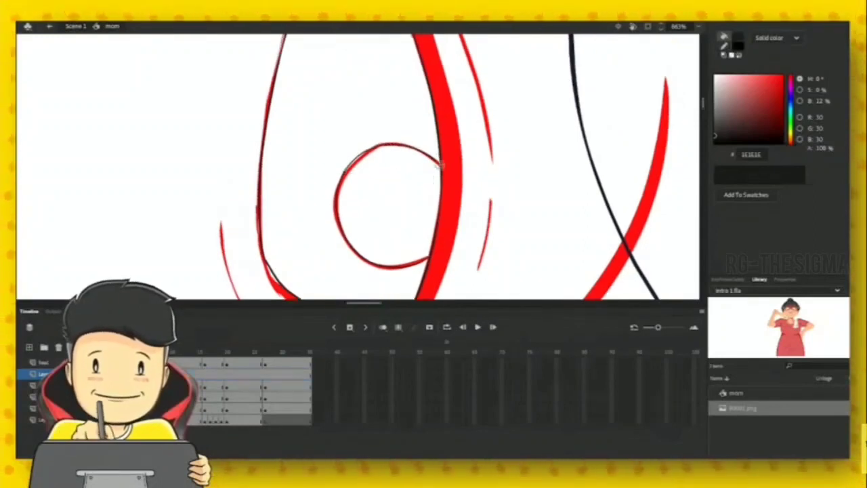
- Ink the longer eyelid crease stroke above the inner part of the viewer-right eye's upper lash
left_click_drag(505, 204, 462, 164)
left_click_drag(533, 199, 490, 278)
left_click_drag(482, 183, 481, 238)
key("shift+space")
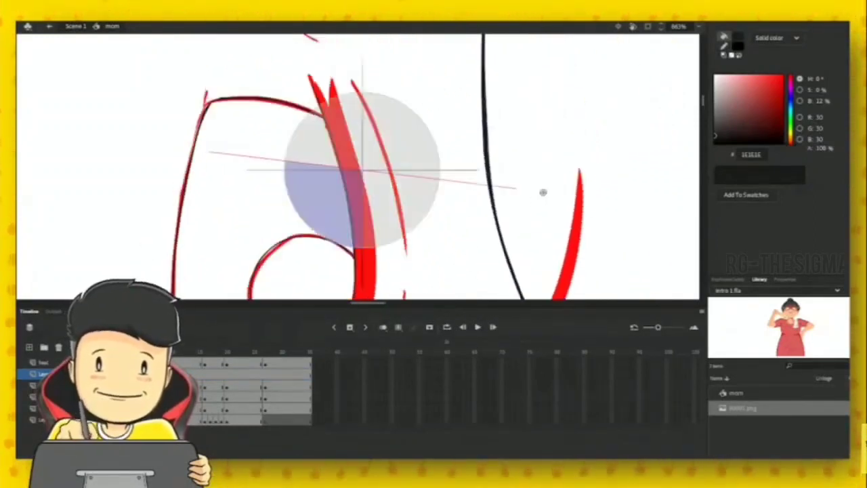
left_click_drag(544, 194, 397, 91)
key("shift+space")
left_click_drag(492, 131, 414, 47)
left_click_drag(428, 107, 490, 145)
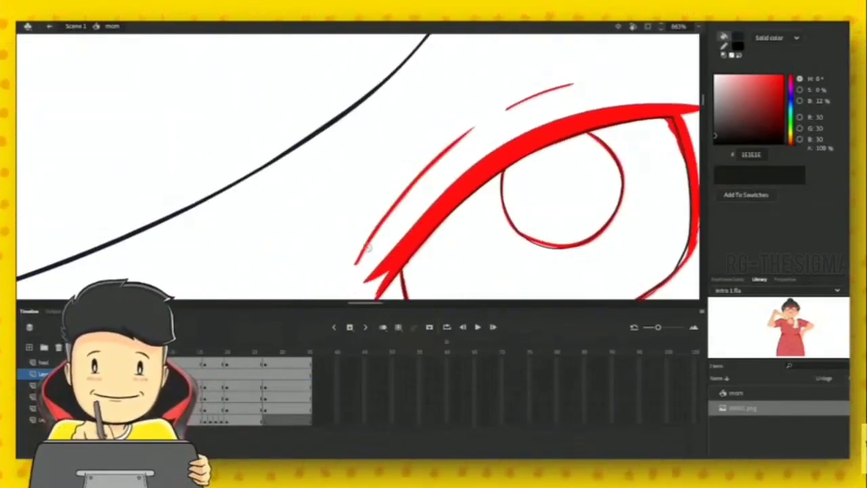
left_click_drag(360, 261, 469, 130)
- Ink the shorter eyelid crease stroke above the outer part of the viewer-right eye's upper lash
key("shift+space")
mouse_move(570, 131)
left_mouse_down()
mouse_move(567, 109)
mouse_move(517, 81)
mouse_move(484, 170)
mouse_move(535, 132)
mouse_move(405, 145)
left_mouse_up()
left_click_drag(470, 111, 468, 132)
key("ctrl+z")
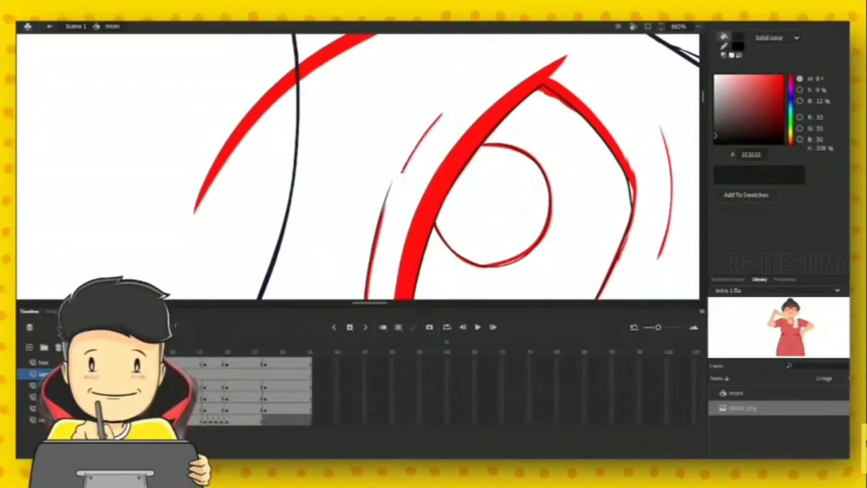
left_click_drag(403, 168, 463, 93)
- Ink the forked inner tip of the viewer-right eye's upper lash
key("shift+space")
left_click_drag(485, 139, 495, 188)
left_click_drag(365, 157, 515, 170)
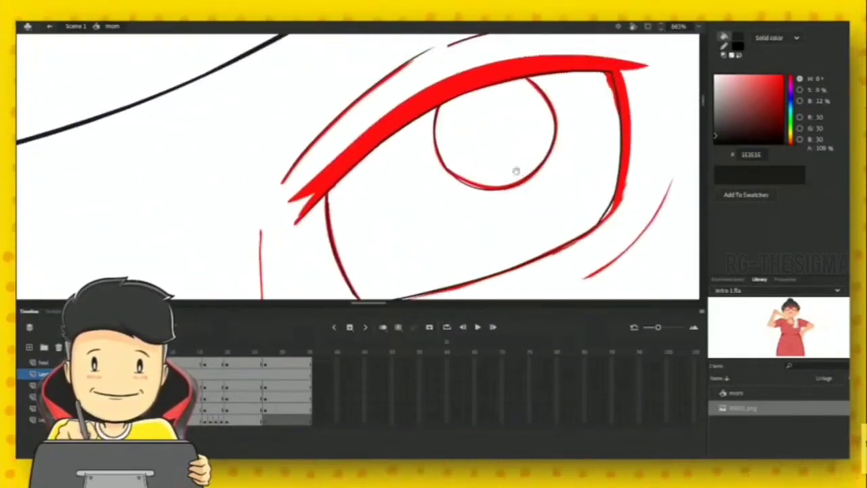
left_click_drag(459, 166, 514, 106)
left_click_drag(385, 193, 444, 258)
key("shift+space")
left_click_drag(536, 164, 526, 110)
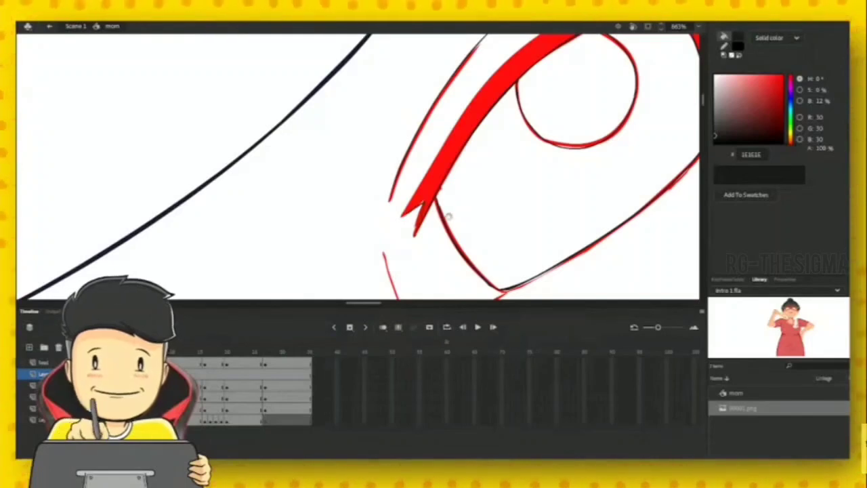
left_click_drag(449, 214, 432, 238)
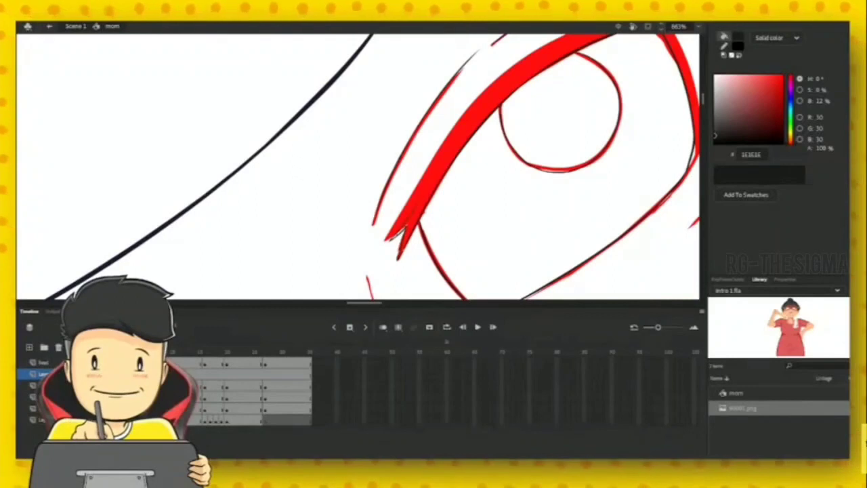
- Ink the upper edge of the viewer-right eye's lash from its inner tip to above the iris
left_click_drag(518, 117, 422, 202)
mouse_move(468, 175)
left_mouse_down()
mouse_move(511, 141)
mouse_move(502, 127)
left_mouse_up()
left_click_drag(395, 190, 381, 212)
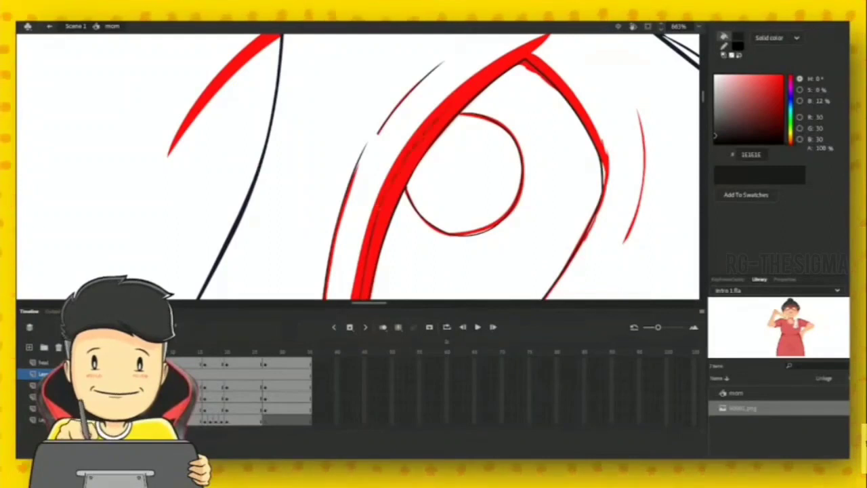
- Extend the lash's upper edge line to the outer tip of the viewer-right eye and adjust the stroke to fit
left_click_drag(531, 70, 466, 168)
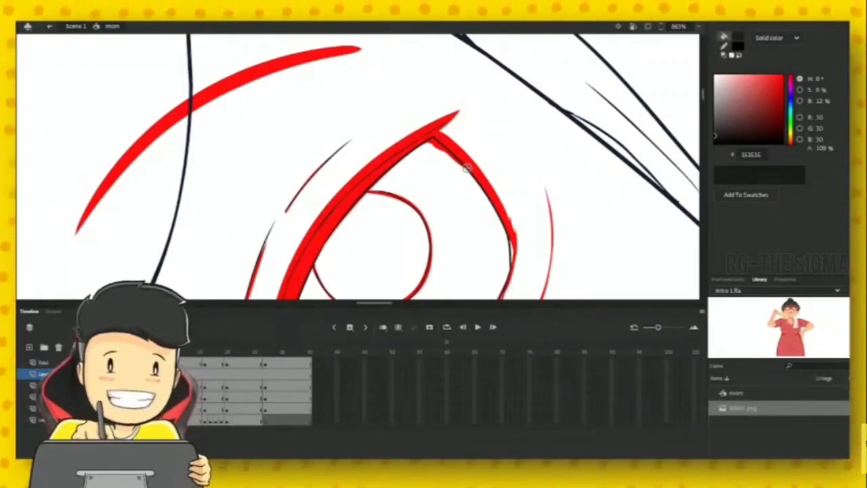
left_click_drag(472, 141, 479, 192)
left_click_drag(501, 159, 507, 209)
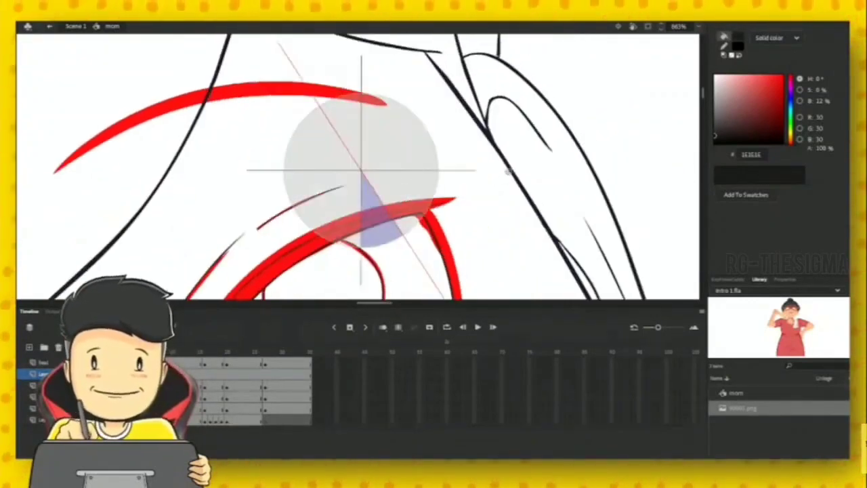
mouse_move(508, 170)
left_mouse_down()
mouse_move(469, 216)
mouse_move(481, 155)
left_mouse_up()
left_click_drag(495, 117, 503, 146)
left_click_drag(465, 168, 480, 213)
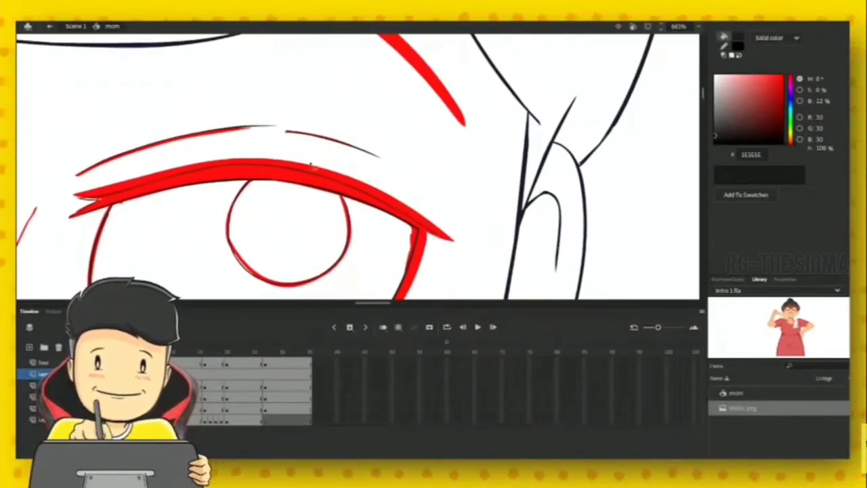
left_click(268, 164)
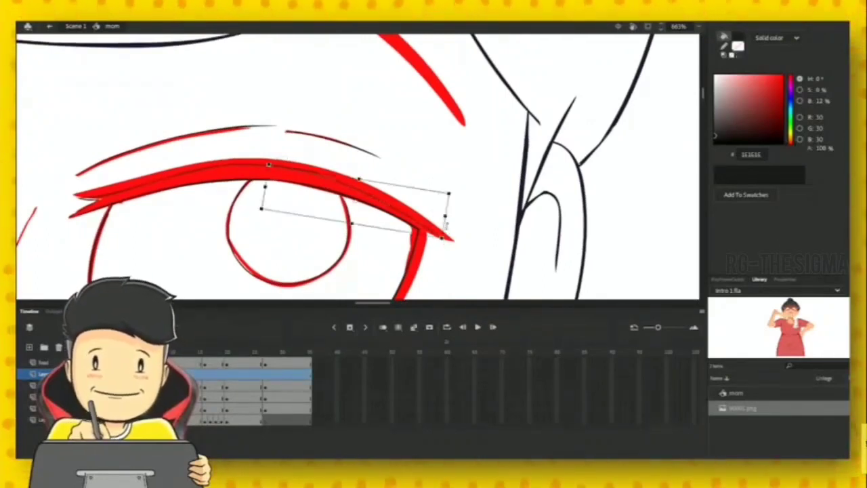
left_click_drag(447, 226, 443, 150)
left_click(460, 233)
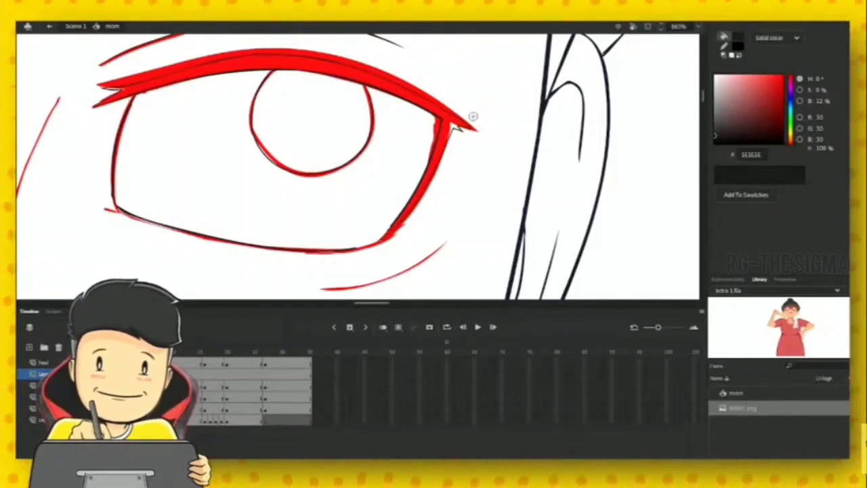
- Ink the outside edge of the viewer-right eye's thick outer side line from the lash tip down, undoing the last stroke
left_click_drag(473, 117, 445, 54)
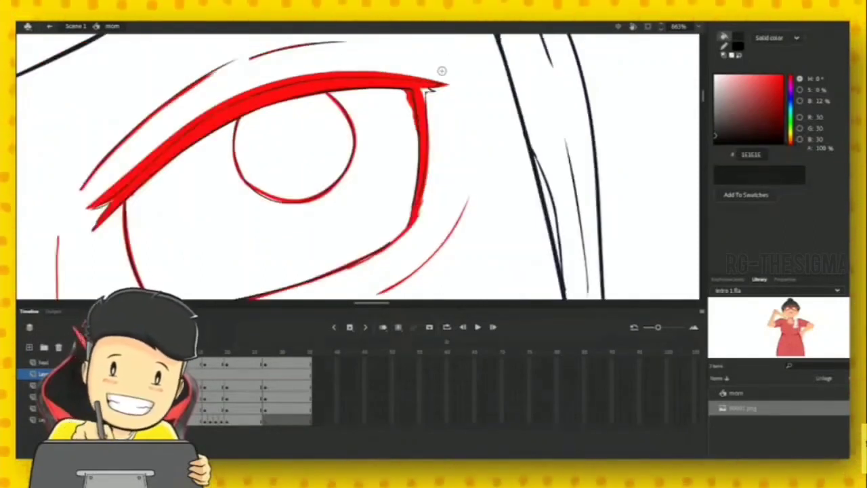
left_click_drag(433, 197, 345, 228)
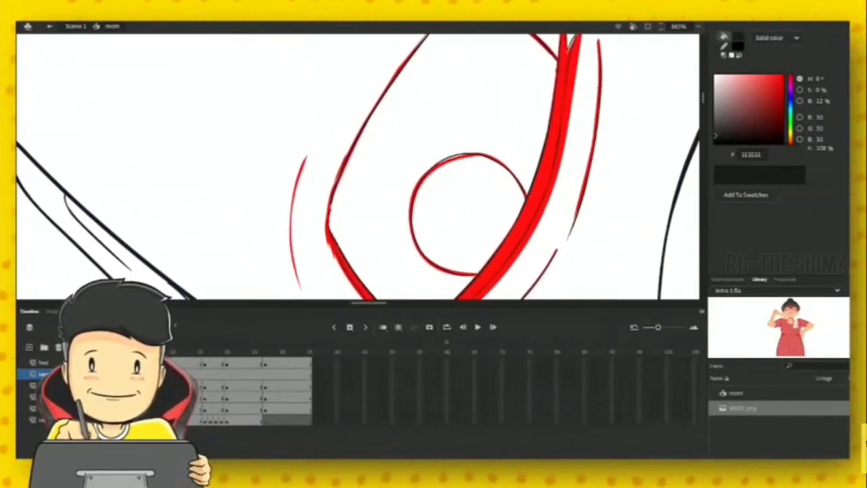
left_click_drag(330, 235, 358, 152)
key("ctrl+z")
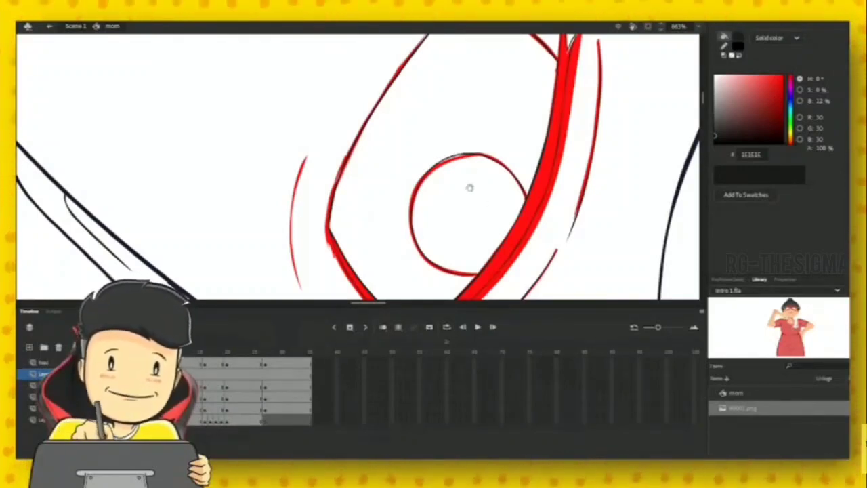
- Refine the viewer-right eye's lower inner corner with a short tick where the lower lid and inner side lines meet
mouse_move(469, 187)
left_mouse_down()
mouse_move(531, 143)
mouse_move(481, 185)
mouse_move(501, 171)
mouse_move(495, 185)
mouse_move(508, 202)
mouse_move(553, 181)
mouse_move(490, 248)
left_mouse_up()
mouse_move(466, 128)
left_mouse_down()
mouse_move(486, 223)
mouse_move(536, 287)
left_mouse_up()
mouse_move(515, 124)
left_mouse_down()
mouse_move(491, 169)
mouse_move(478, 262)
mouse_move(446, 108)
mouse_move(472, 85)
mouse_move(464, 139)
left_mouse_up()
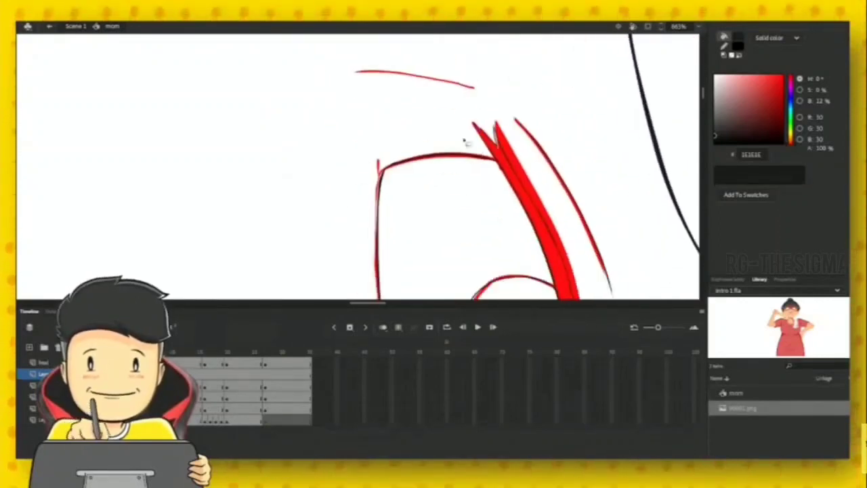
left_click_drag(423, 204, 405, 208)
key("q")
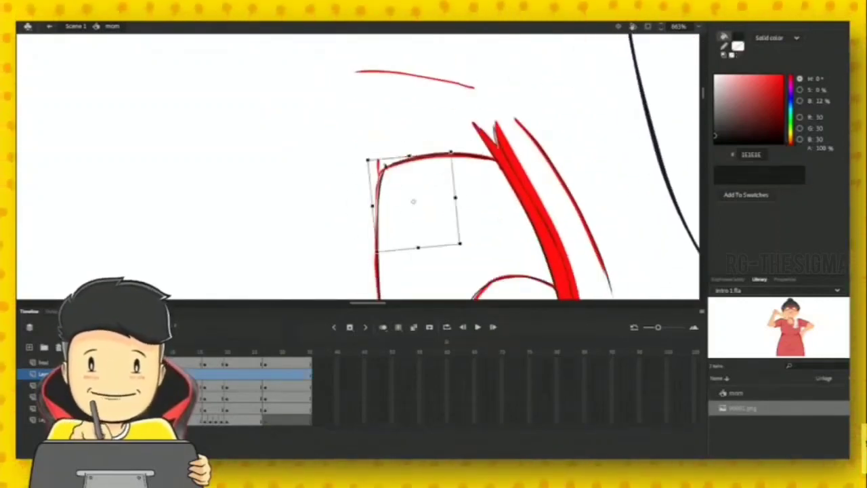
left_click_drag(370, 163, 387, 155)
key("b")
key("ctrl+z")
key("ctrl+z")
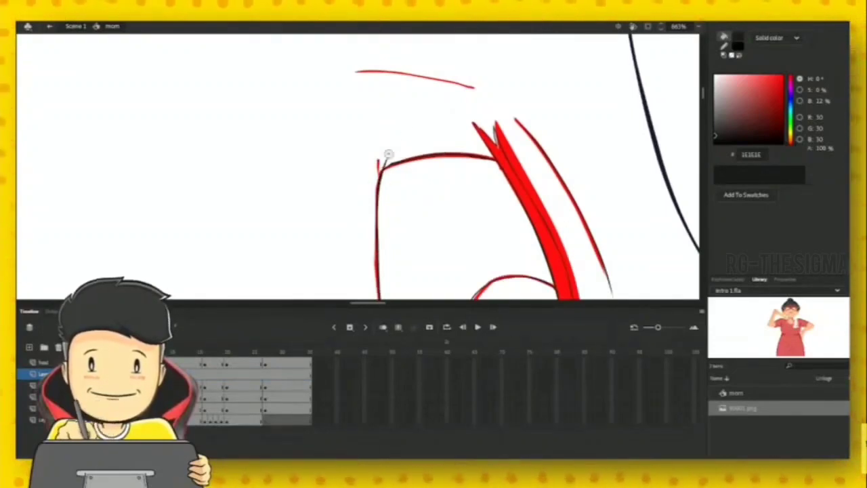
key("shift+space")
left_click_drag(612, 142, 687, 66)
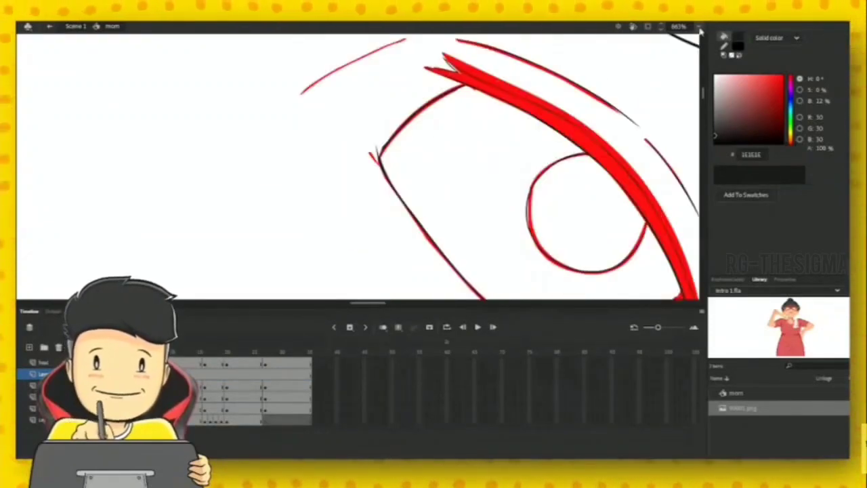
- Ink the thin crease line below the outer corner of the viewer-left eye
key("ctrl+2")
key("ctrl+equal")
key("ctrl+equal")
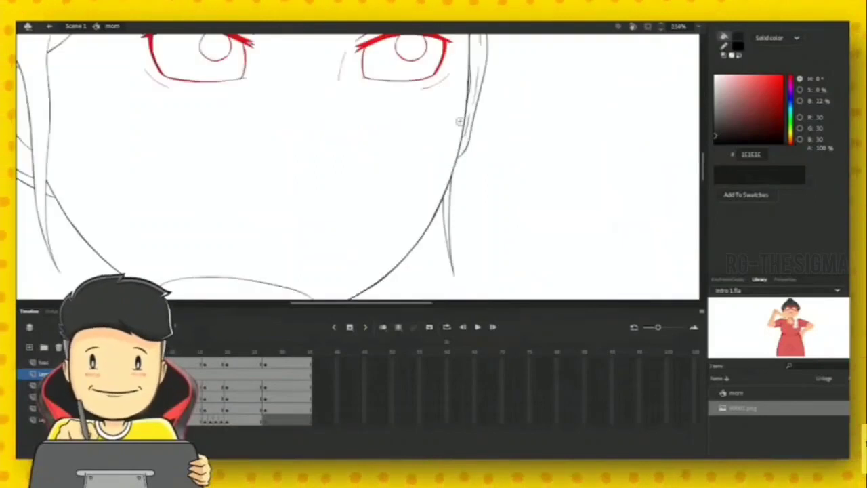
scroll(474, 241, "up", 1)
scroll(447, 223, "up", 3)
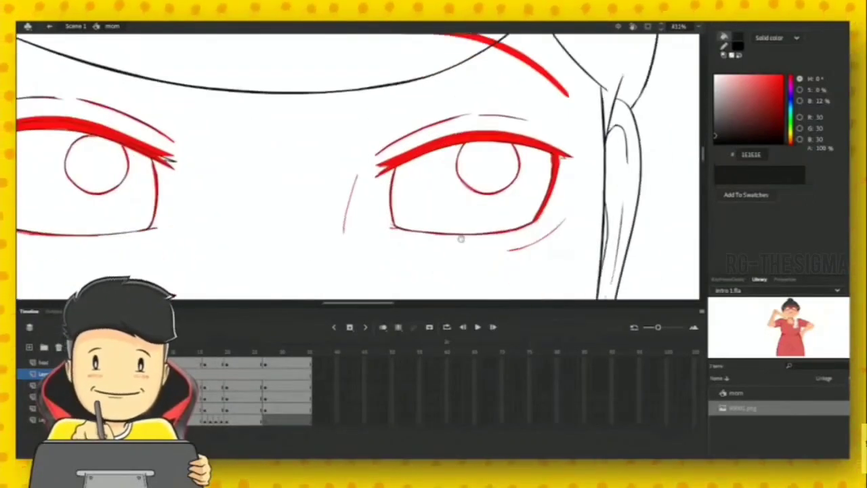
scroll(460, 238, "down", 1)
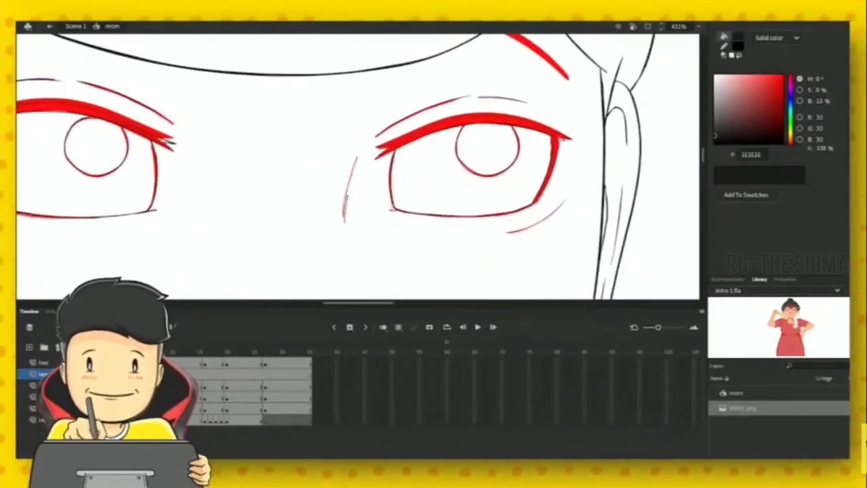
left_click_drag(490, 227, 667, 231)
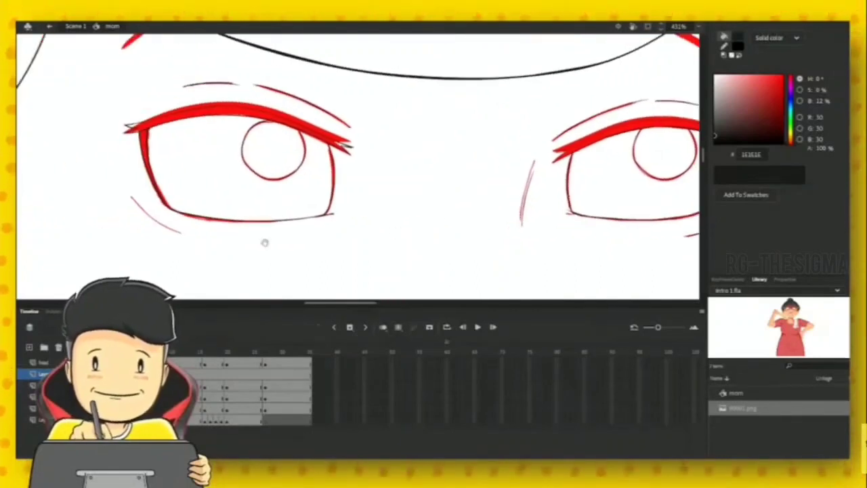
left_click_drag(134, 199, 188, 234)
- Ink the edges of the viewer-right eyebrow over its red sketch
left_click_drag(541, 117, 370, 227)
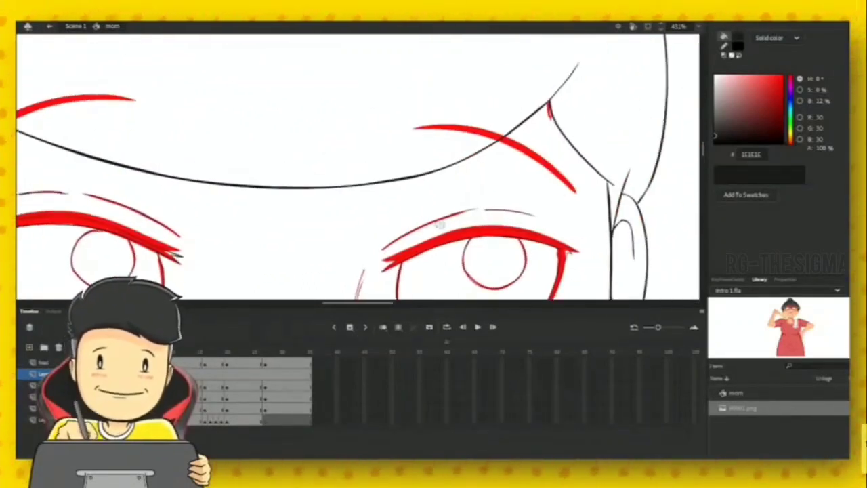
left_click_drag(578, 181, 467, 188)
left_click_drag(590, 168, 554, 291)
left_click_drag(381, 153, 390, 172)
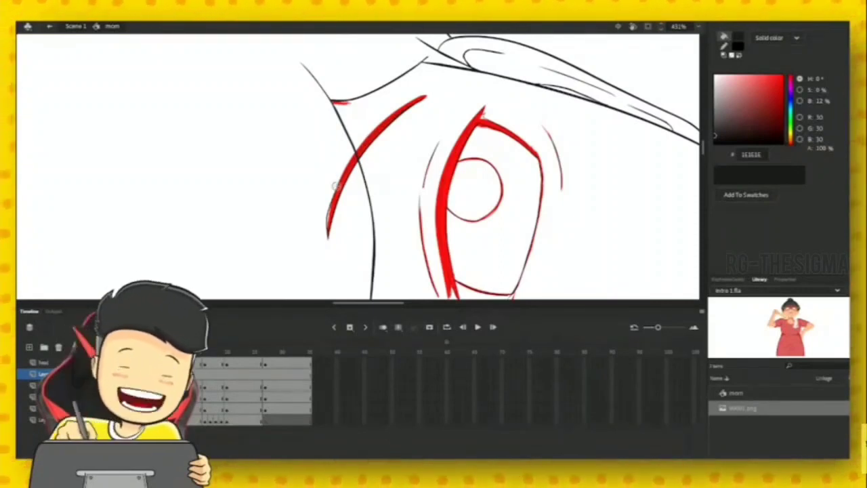
- Ink the edge of the viewer-left eyebrow from its outer part to the inner tip, undoing the last stroke
key("shift+space")
left_click_drag(431, 125, 622, 99)
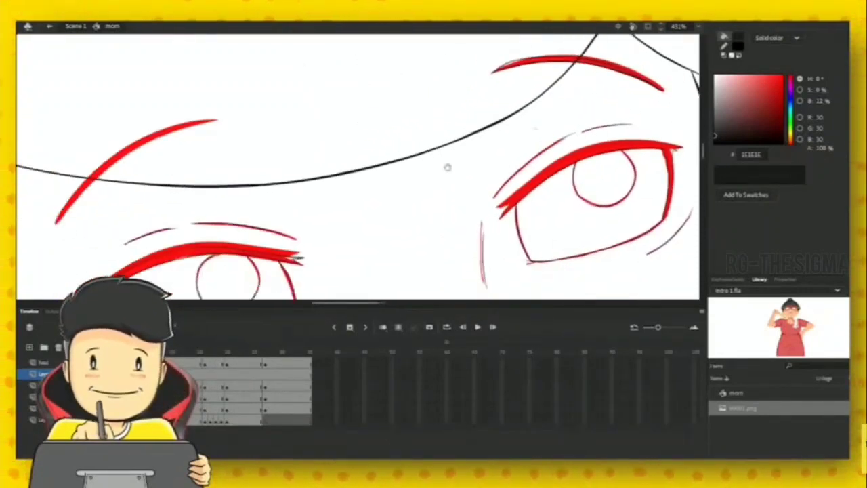
left_click_drag(447, 169, 304, 232)
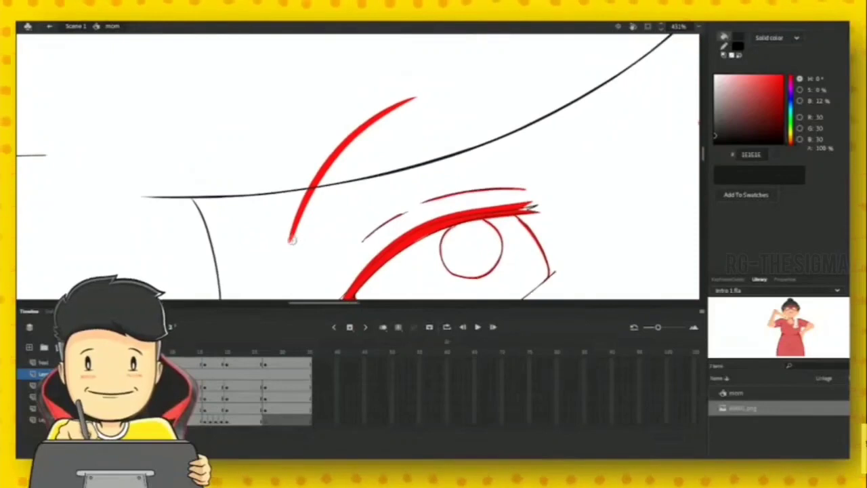
mouse_move(312, 193)
left_mouse_down()
mouse_move(366, 129)
mouse_move(415, 97)
left_mouse_up()
key("shift+space")
left_click_drag(506, 87, 466, 70)
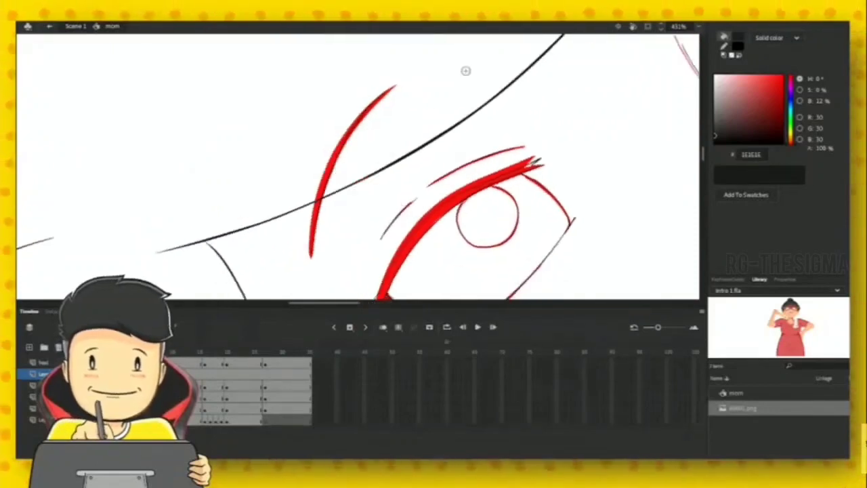
mouse_move(316, 239)
left_mouse_down()
mouse_move(329, 188)
mouse_move(364, 126)
left_mouse_up()
key("ctrl+z")
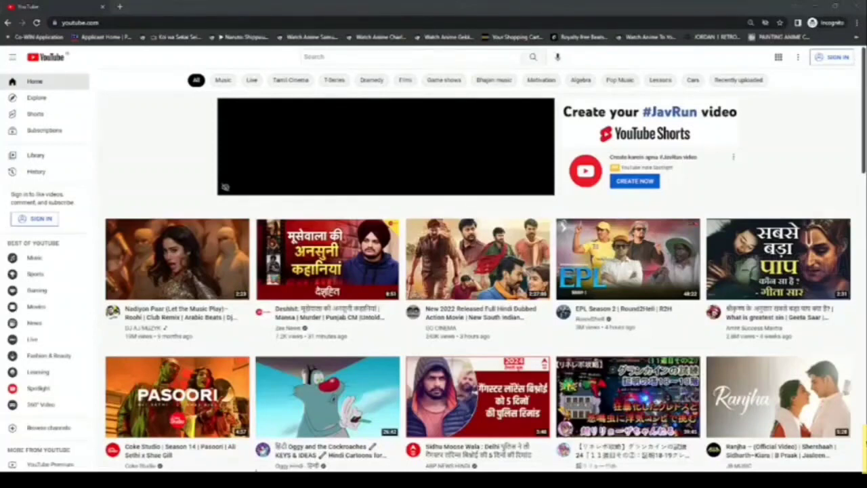
- Switch to YouTube in the browser and search for "rg bucket list"
left_click(435, 60)
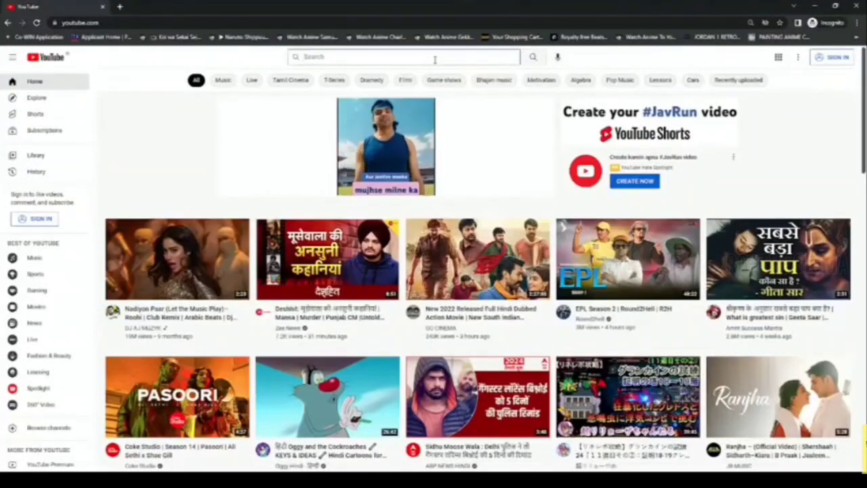
type("rg")
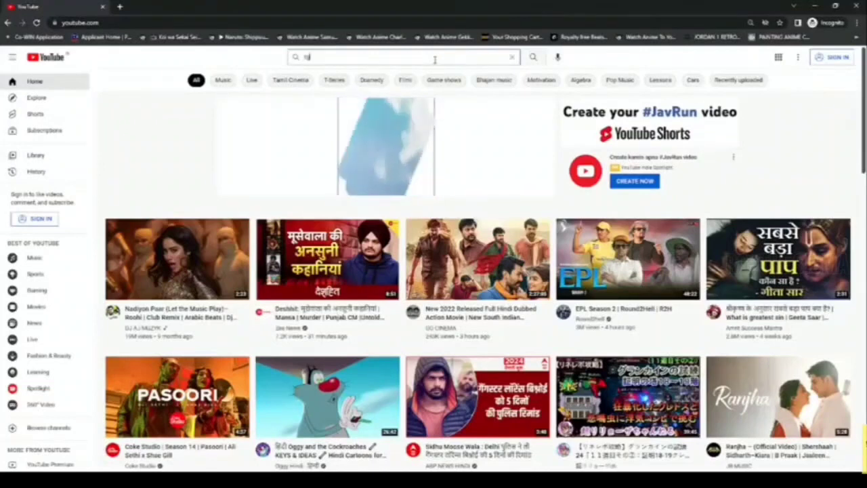
type(" bucket list")
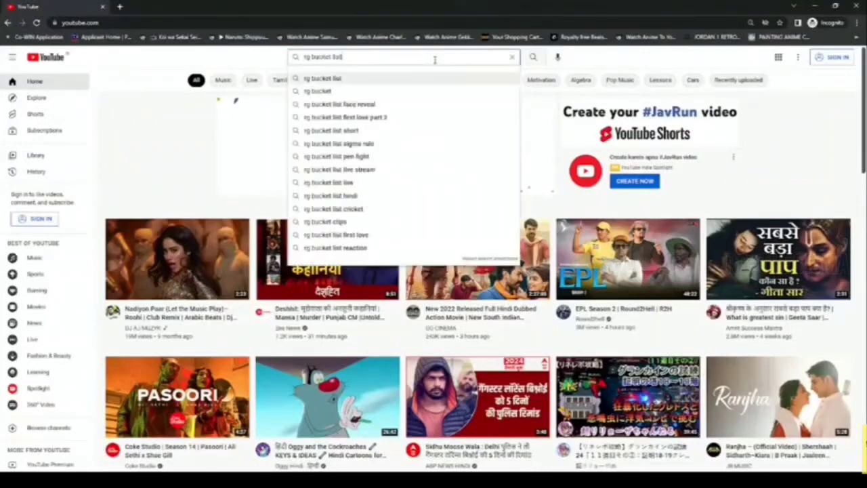
key("Return")
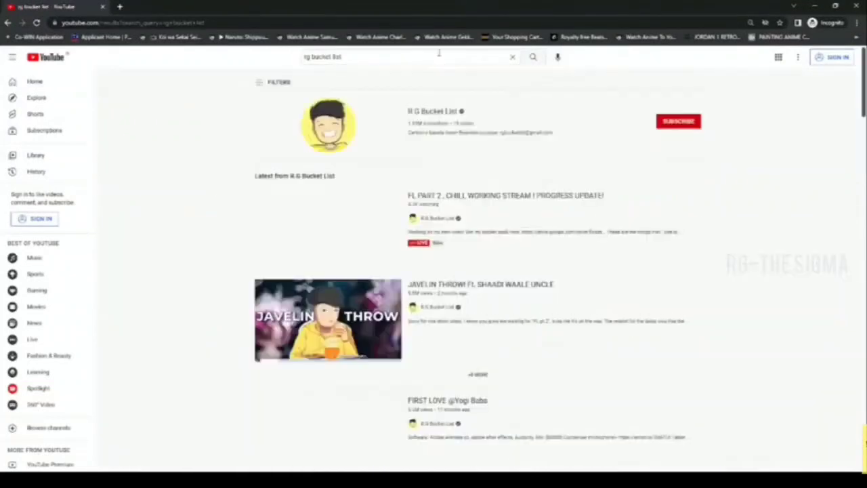
- Look through the search results for R.G Bucket List videos and related animation channels
scroll(679, 186, "down", 5)
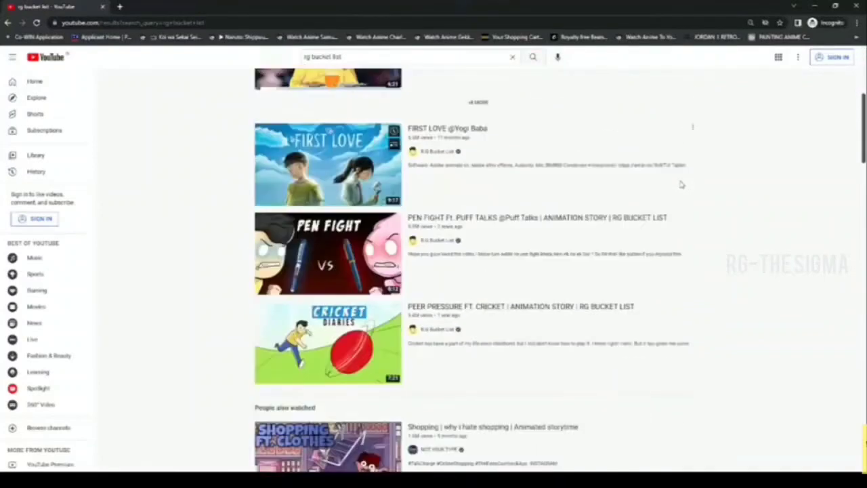
scroll(681, 185, "down", 6)
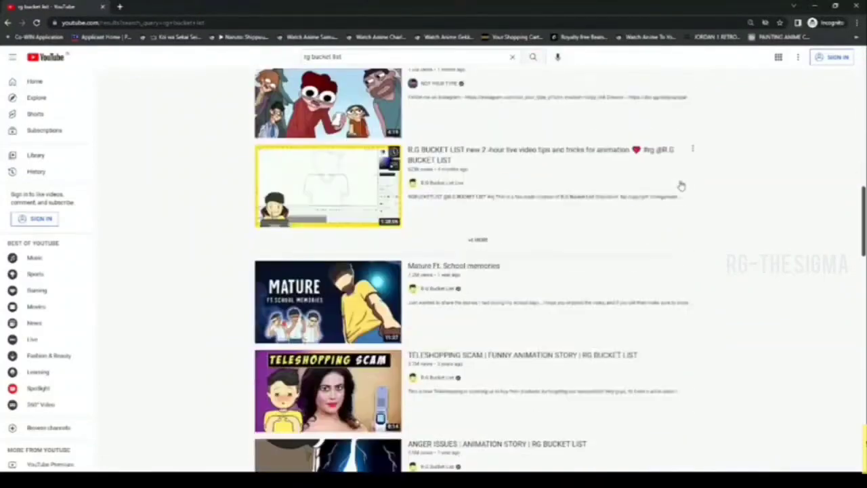
scroll(681, 185, "down", 8)
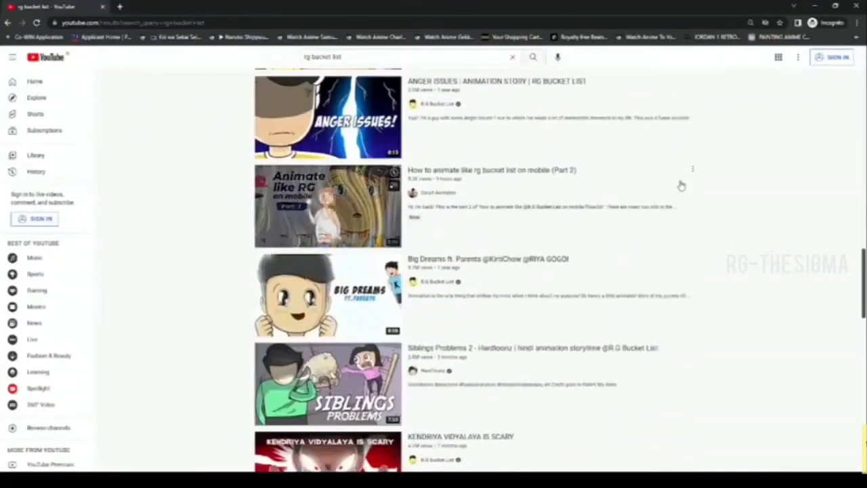
scroll(737, 205, "down", 3)
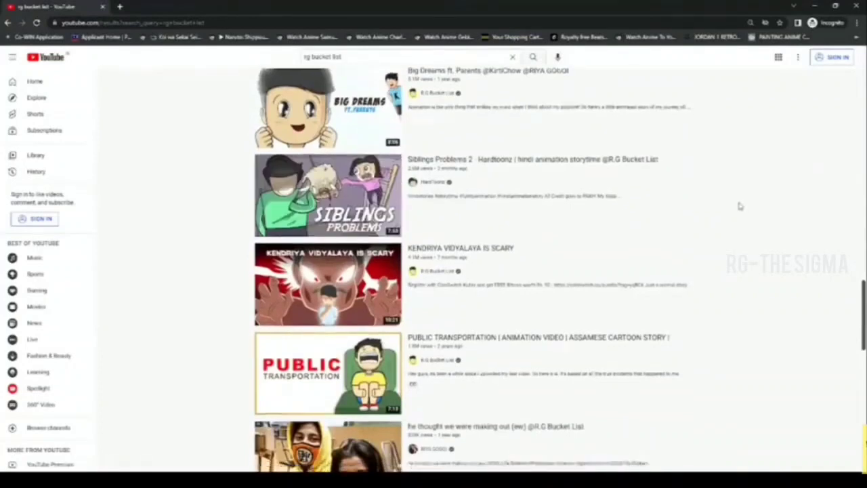
scroll(740, 206, "down", 5)
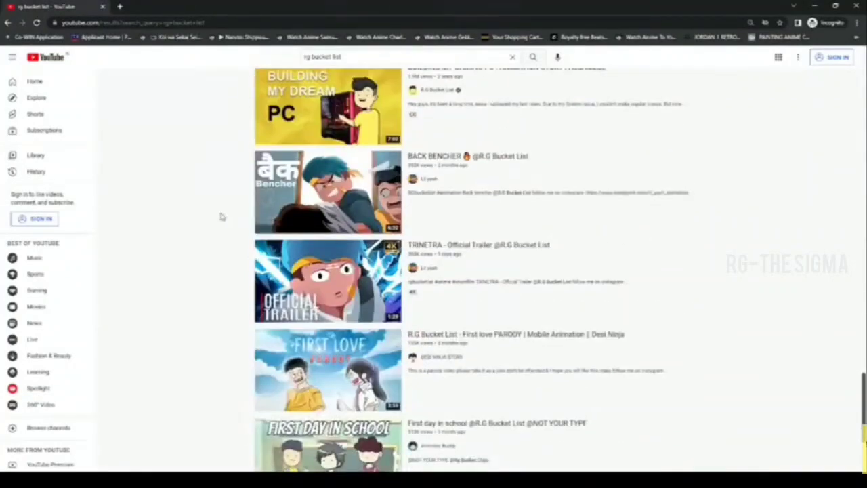
scroll(586, 370, "down", 2)
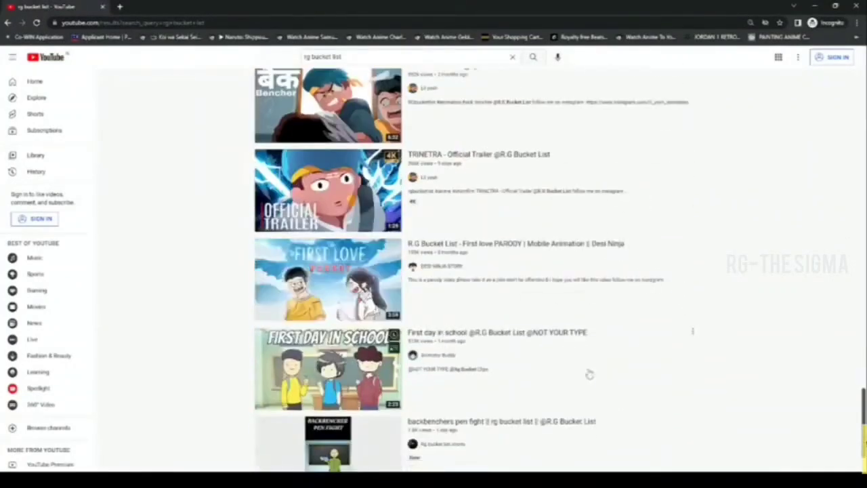
scroll(737, 363, "down", 1)
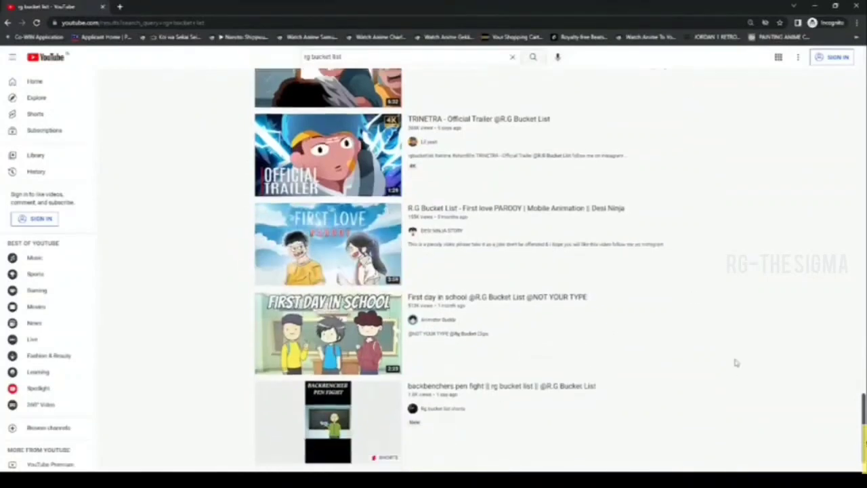
scroll(693, 286, "down", 6)
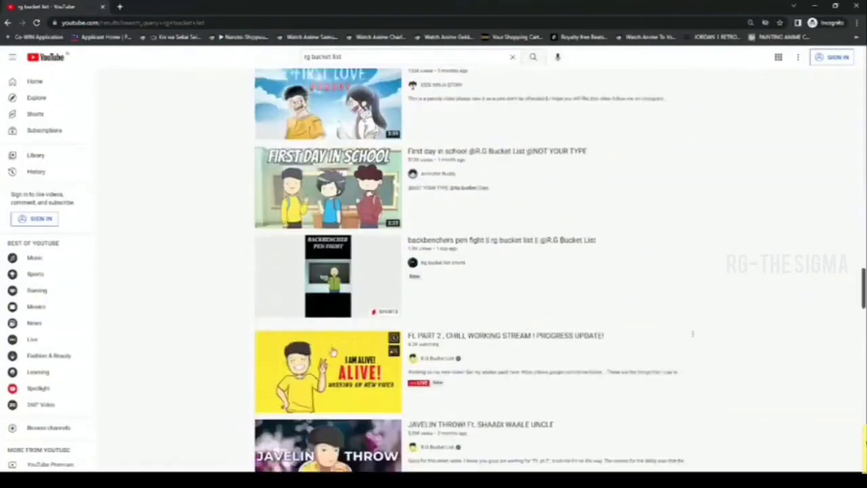
scroll(715, 284, "down", 2)
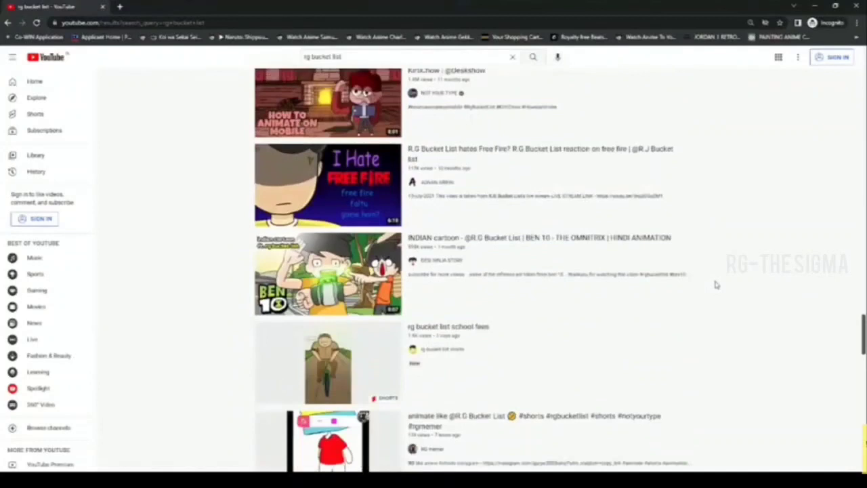
scroll(716, 284, "down", 2)
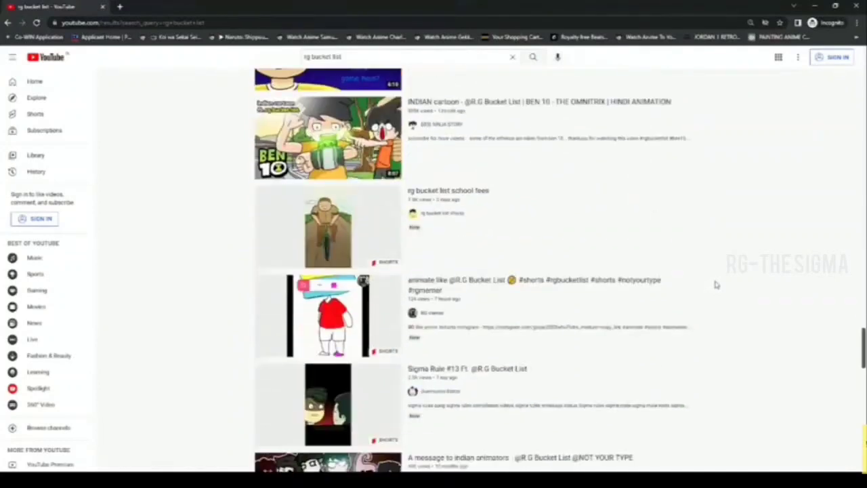
scroll(716, 285, "down", 2)
- Go back up the results to "TRINETRA - Official Trailer @R.G Bucket List", open that video and pause it
scroll(715, 284, "up", 12)
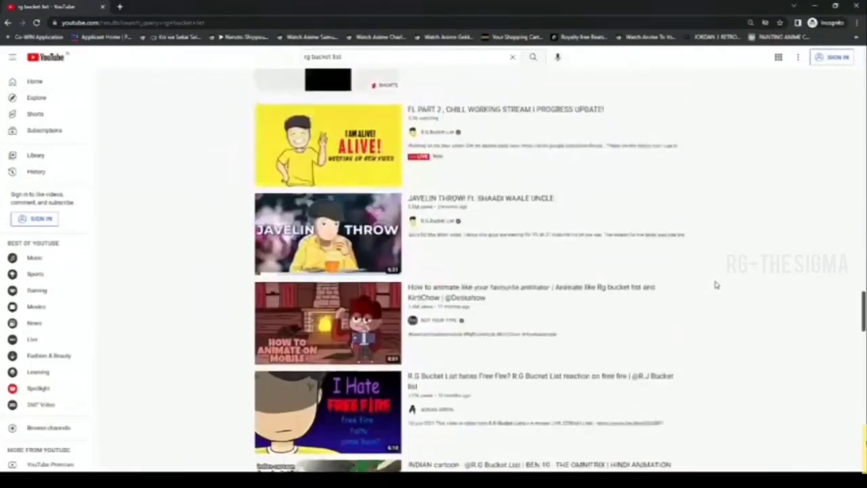
scroll(714, 284, "up", 2)
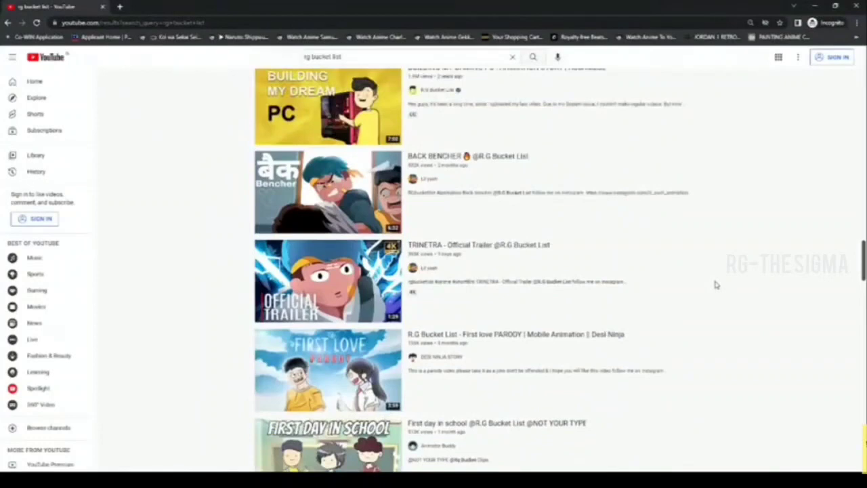
scroll(697, 300, "up", 1)
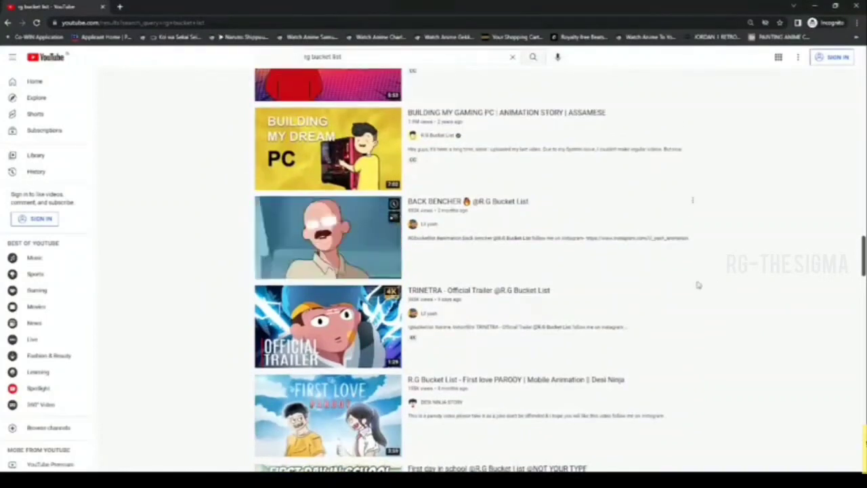
scroll(666, 310, "up", 1)
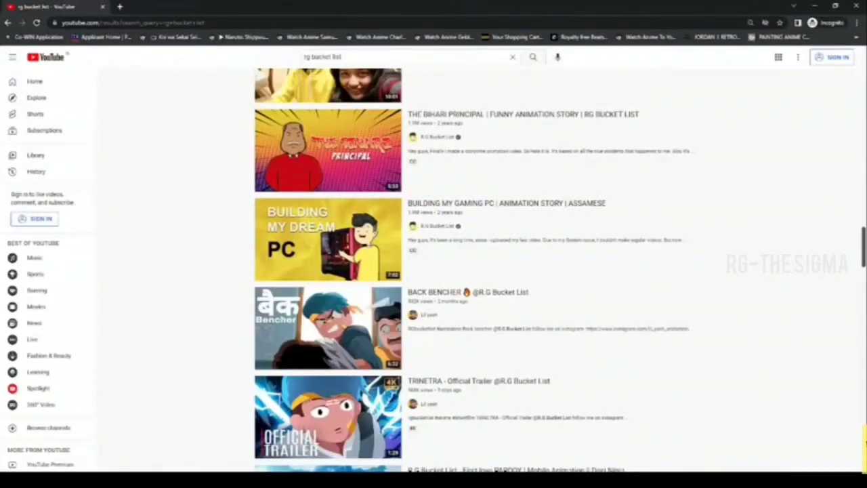
scroll(713, 336, "down", 1)
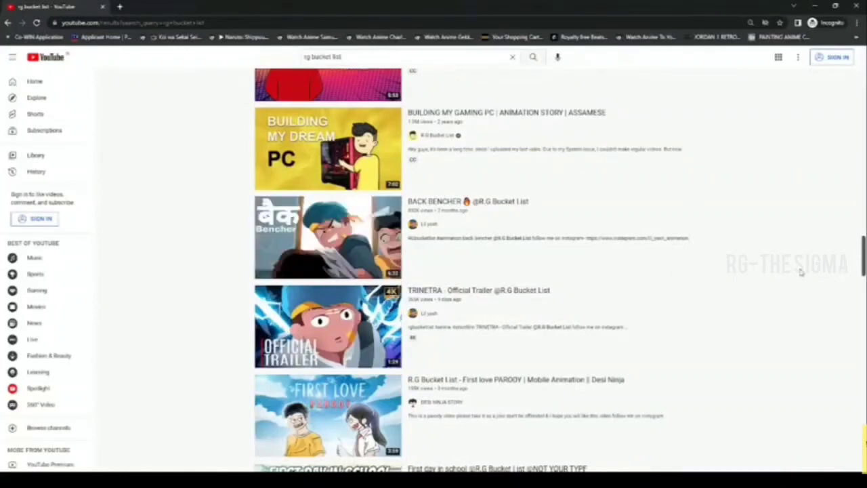
scroll(799, 271, "down", 2)
scroll(800, 271, "up", 1)
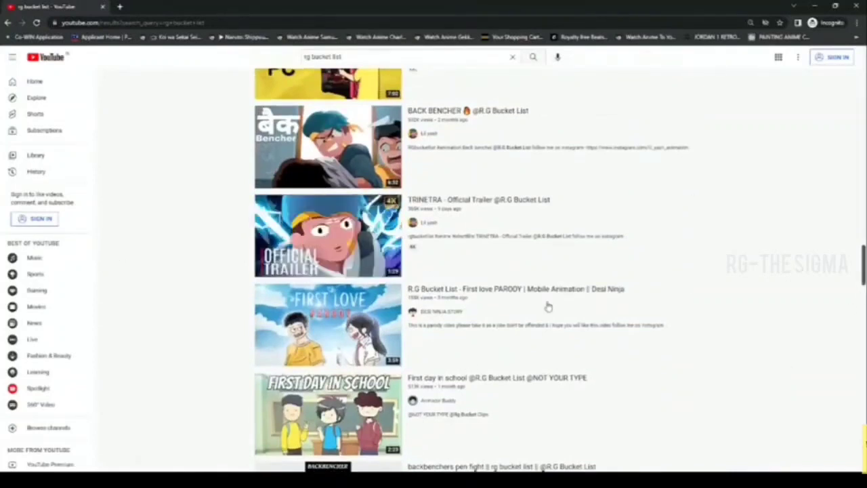
left_click(351, 257)
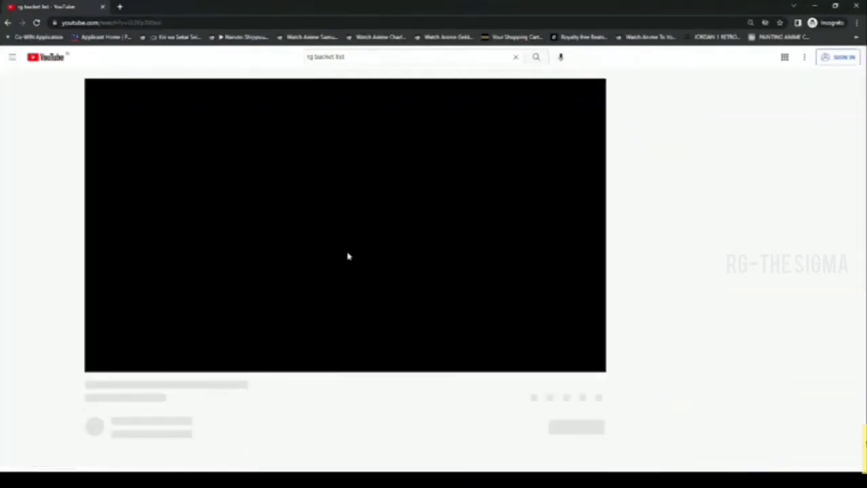
left_click(304, 244)
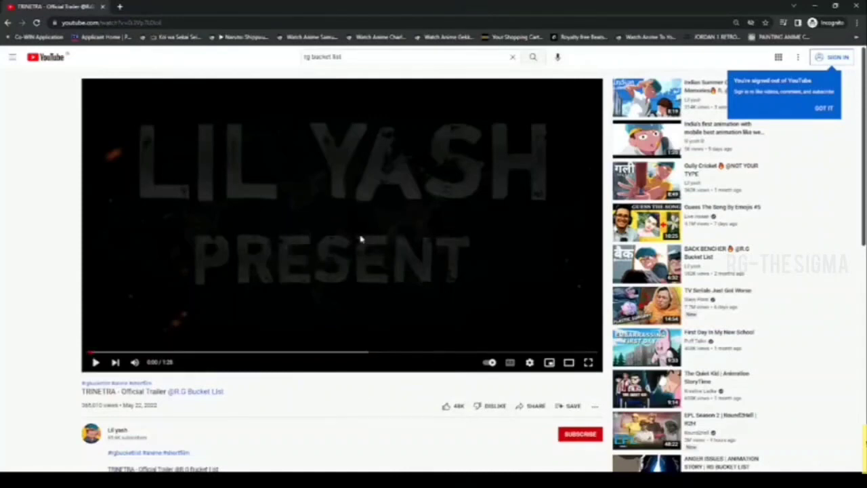
- View the paused TRINETRA trailer in full screen, leave full screen and return to the search results
left_click(588, 362)
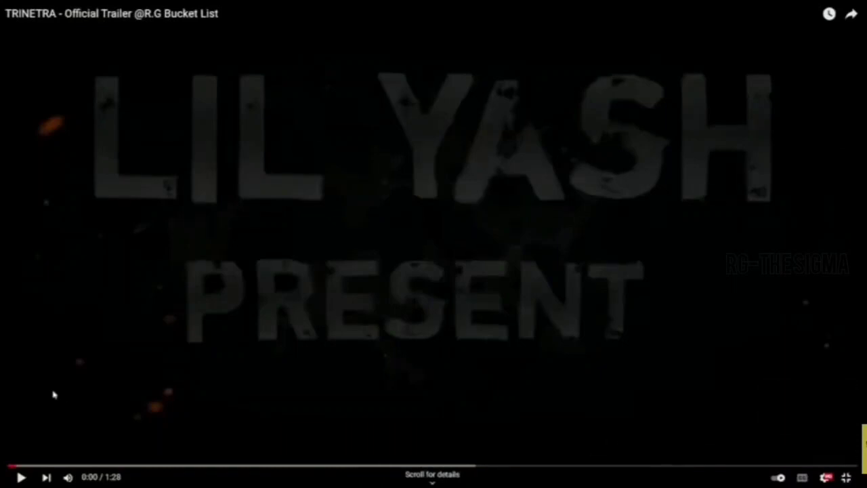
left_click(846, 478)
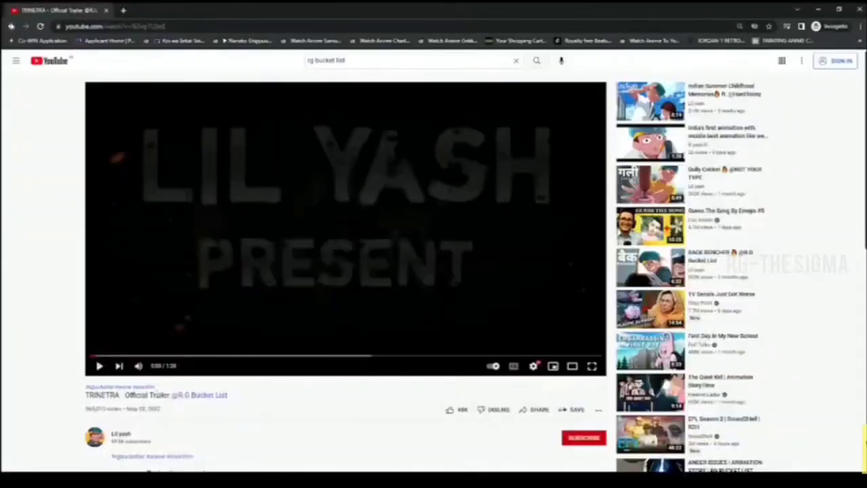
left_click(11, 26)
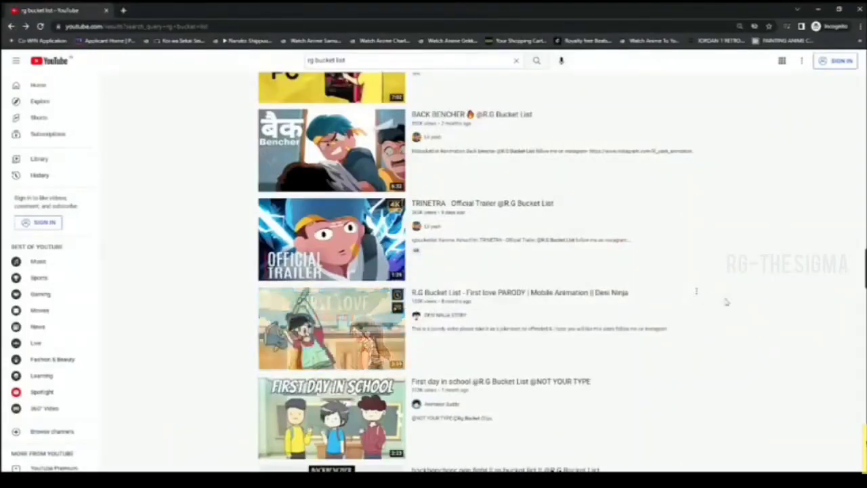
- Look through the "rg bucket list" results from the top of the list down to the Shorts and school-life videos
scroll(776, 307, "up", 2)
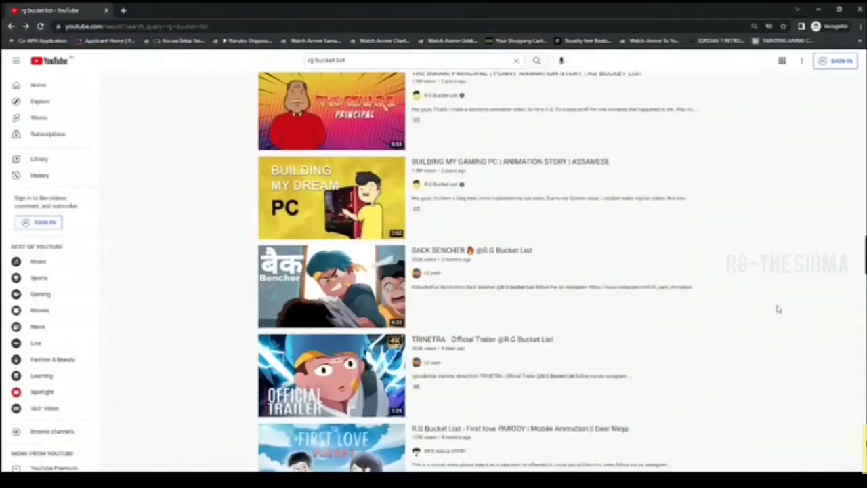
scroll(778, 309, "up", 6)
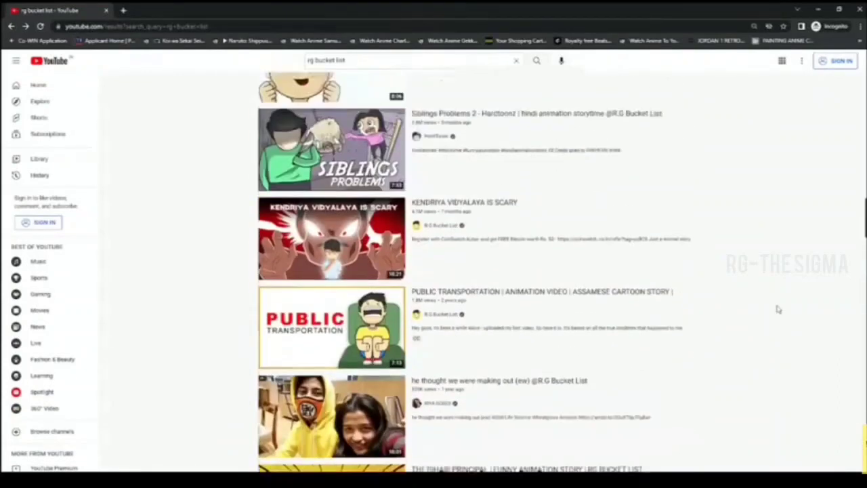
scroll(777, 309, "up", 10)
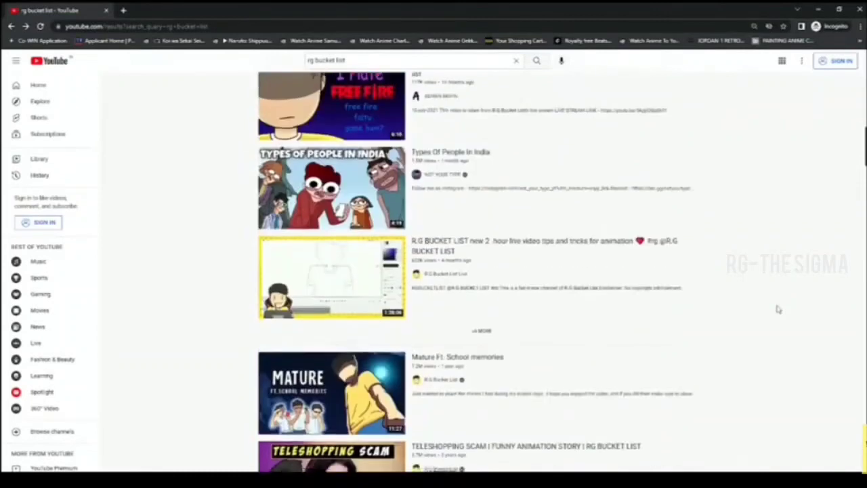
scroll(778, 309, "up", 9)
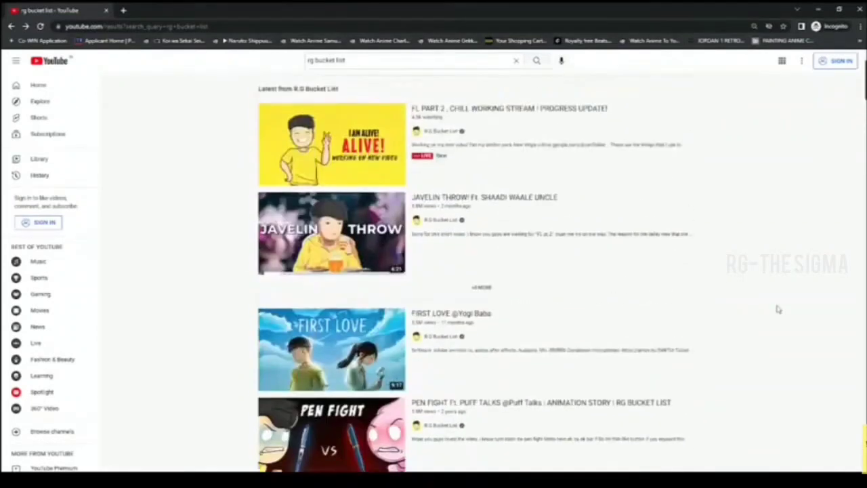
scroll(778, 309, "up", 2)
scroll(777, 309, "down", 12)
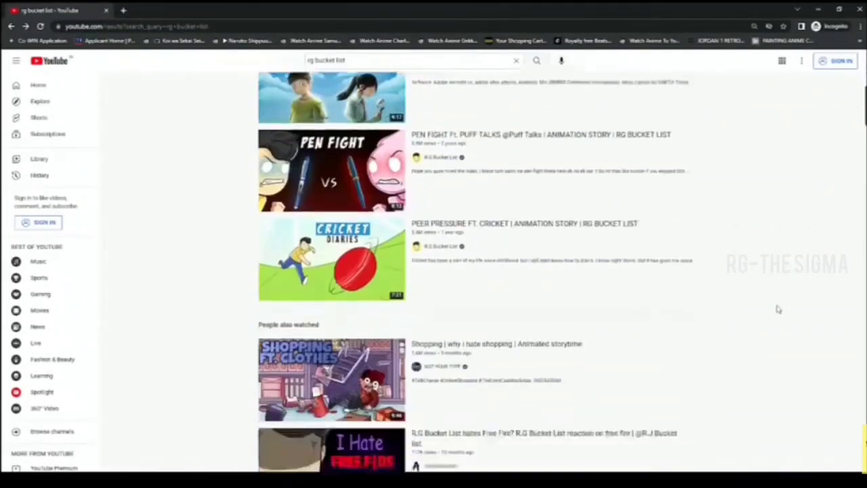
scroll(778, 309, "down", 6)
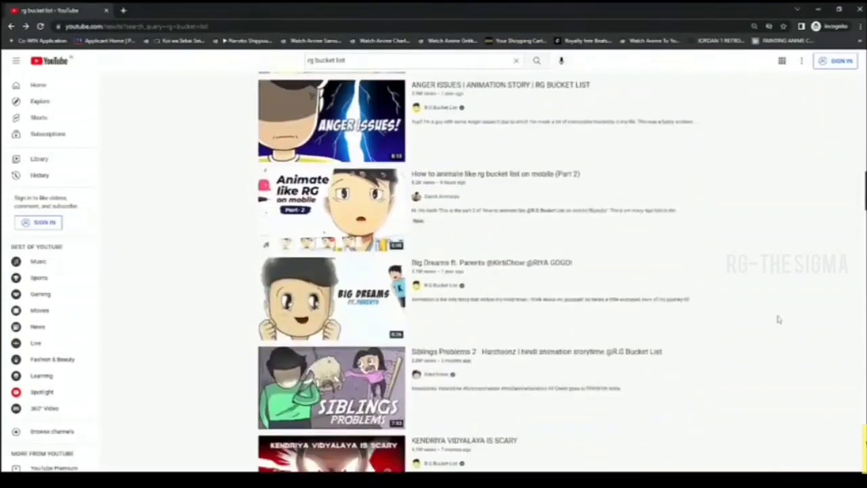
scroll(772, 347, "down", 10)
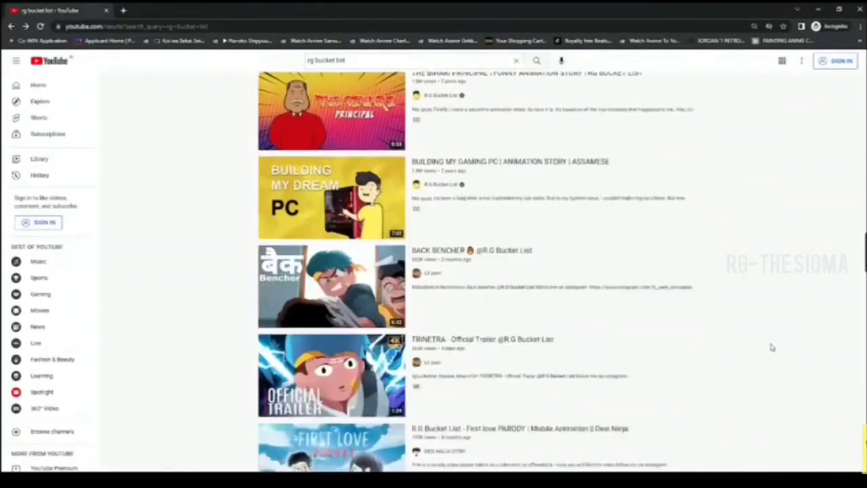
scroll(773, 347, "down", 3)
scroll(771, 347, "down", 3)
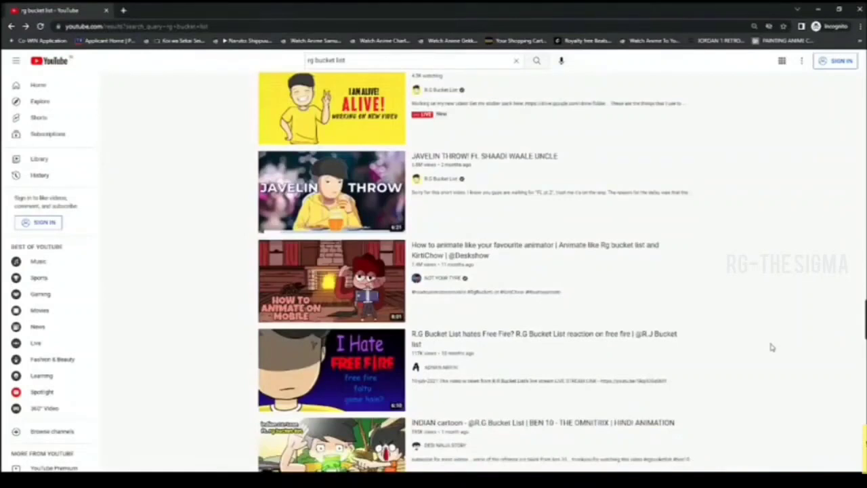
scroll(763, 344, "down", 4)
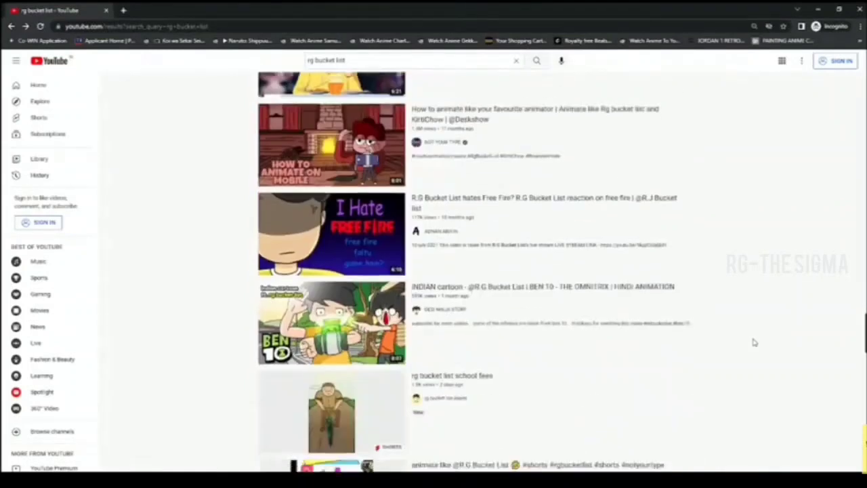
scroll(754, 342, "down", 5)
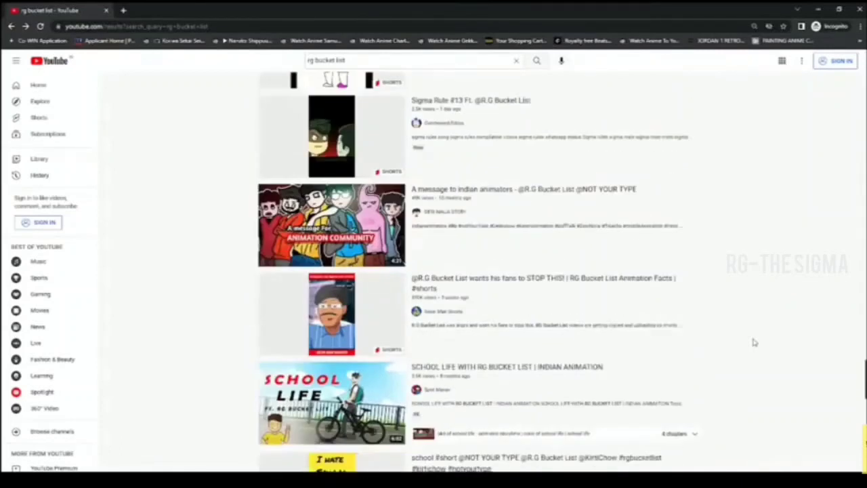
- Go back to the start of the search results and browse down to the BACK BENCHER and TRINETRA videos
scroll(754, 342, "up", 15)
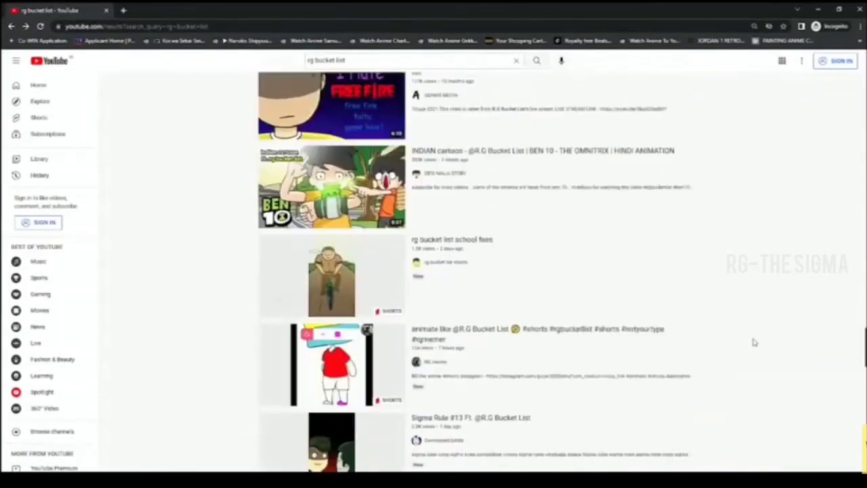
scroll(754, 343, "up", 14)
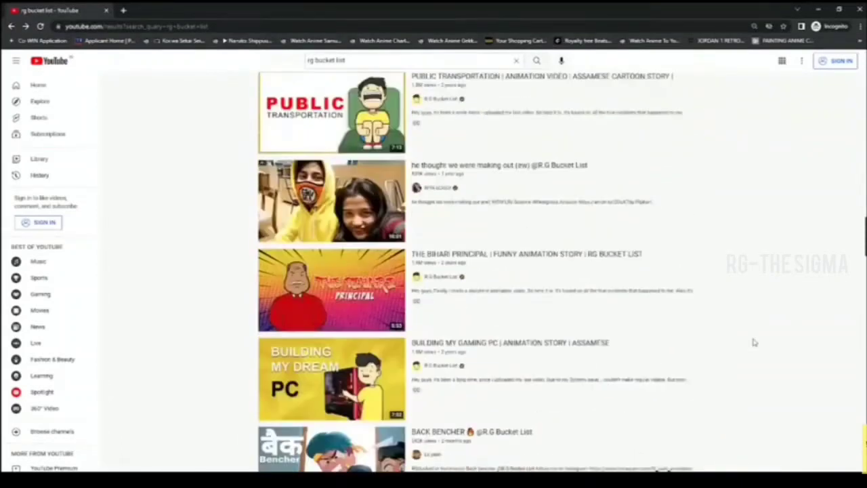
scroll(754, 343, "up", 14)
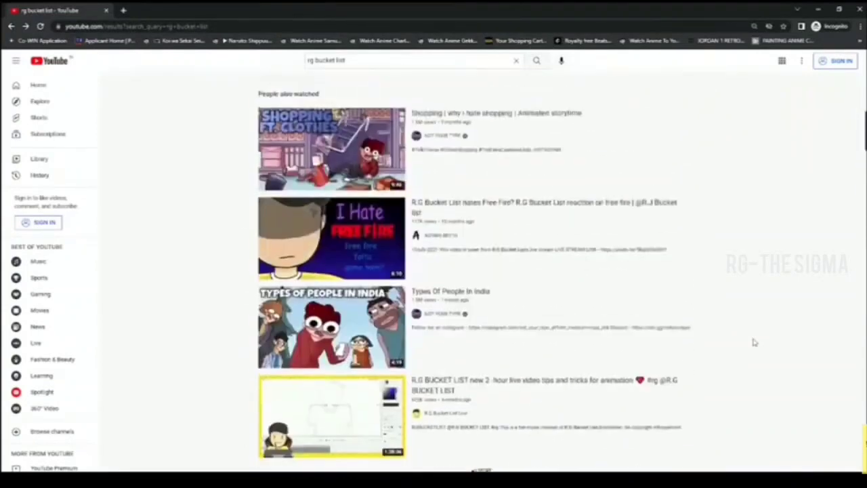
scroll(754, 342, "up", 3)
scroll(754, 342, "down", 12)
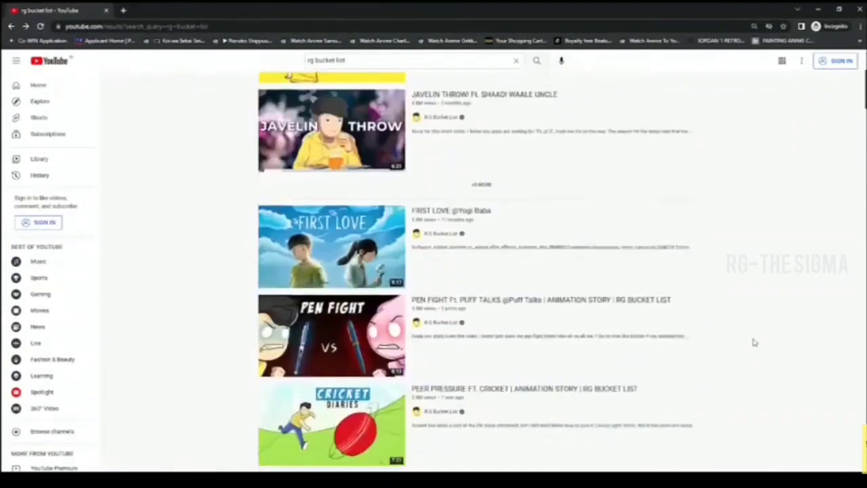
scroll(755, 342, "down", 6)
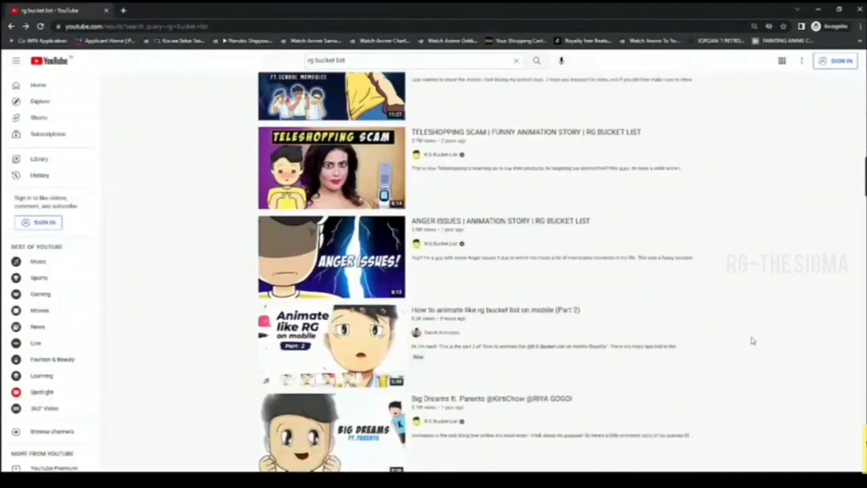
scroll(750, 336, "down", 10)
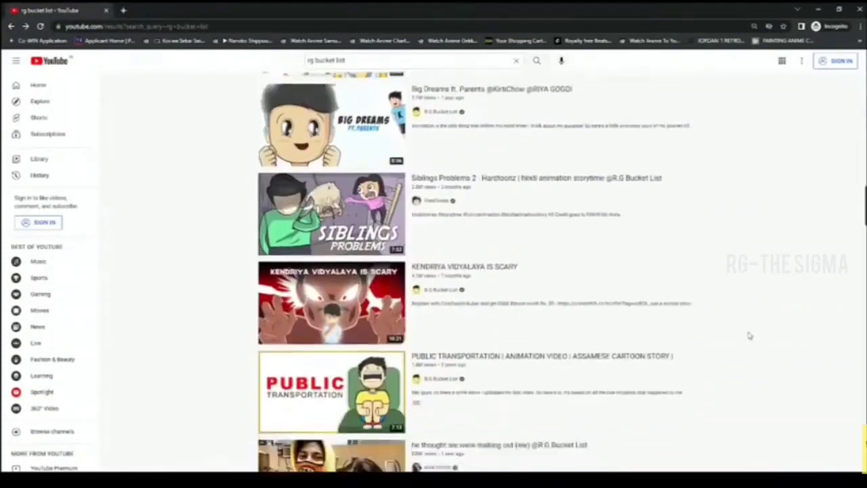
scroll(300, 241, "up", 1)
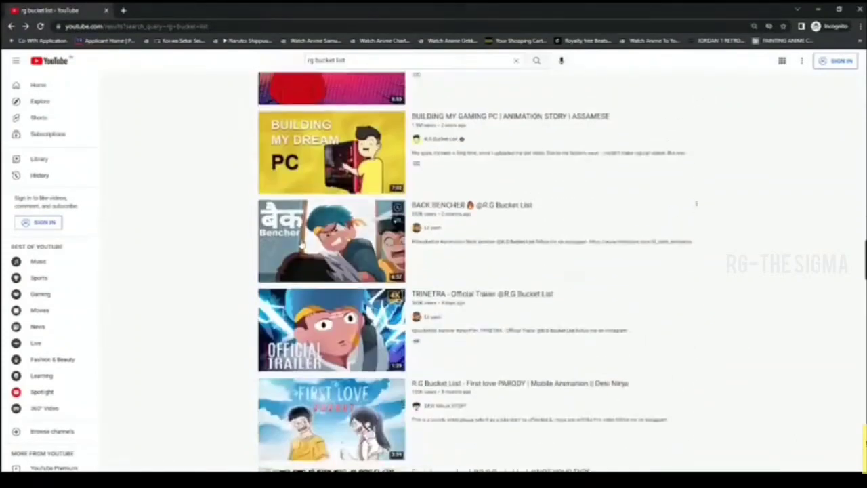
- Open "TRINETRA - Official Trailer @R.G Bucket List" from the results, pause it and view it in full screen
left_click(300, 242)
key("alt+Left")
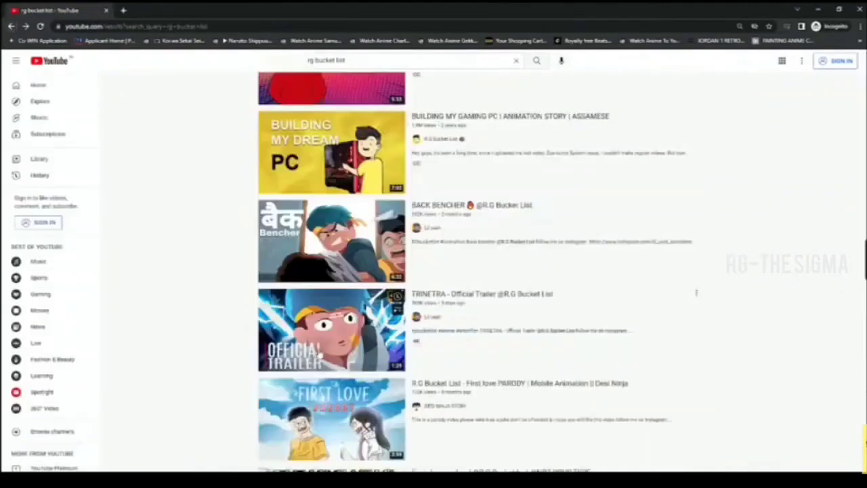
left_click(309, 335)
left_click(298, 276)
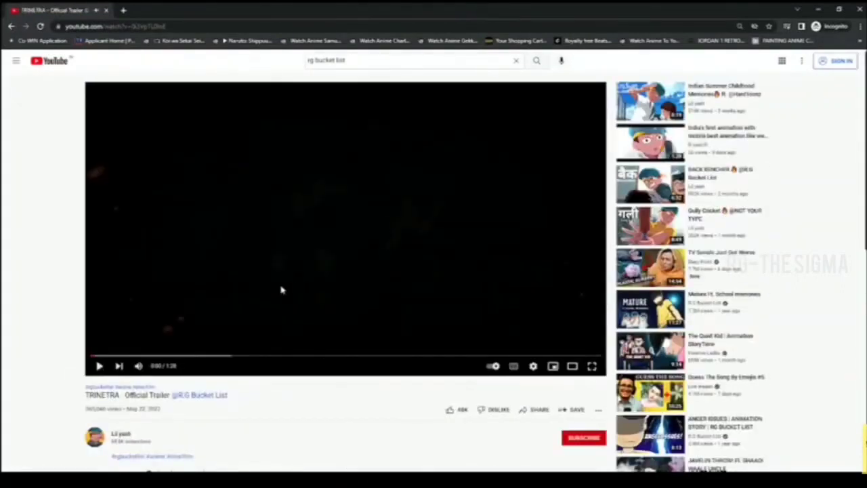
left_click(591, 366)
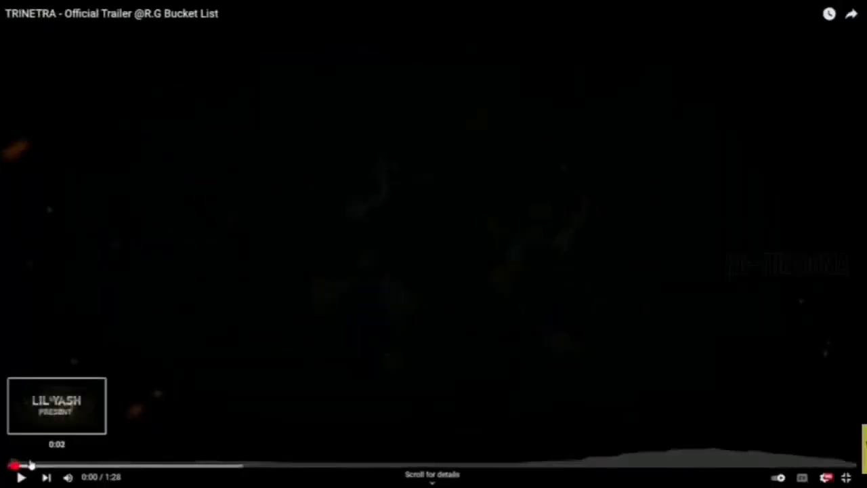
- Step through the paused trailer's opening title cards and rainy city shots, from 0:05 to 0:12
left_click(35, 466)
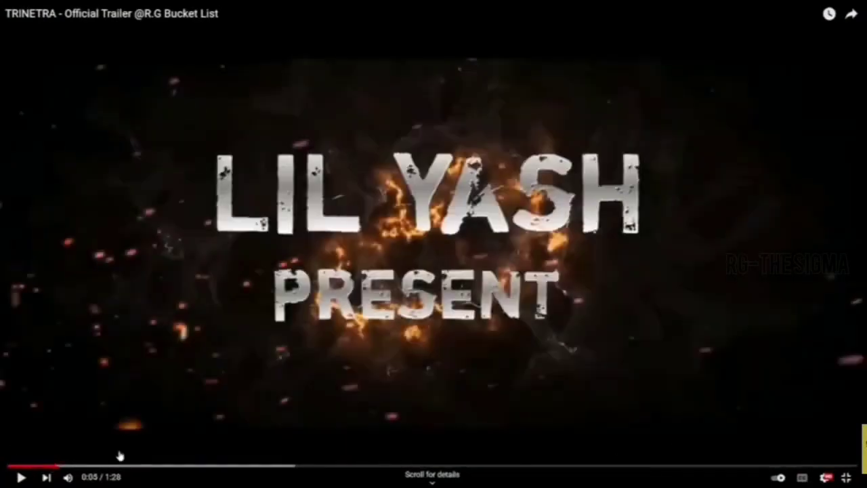
left_click(90, 467)
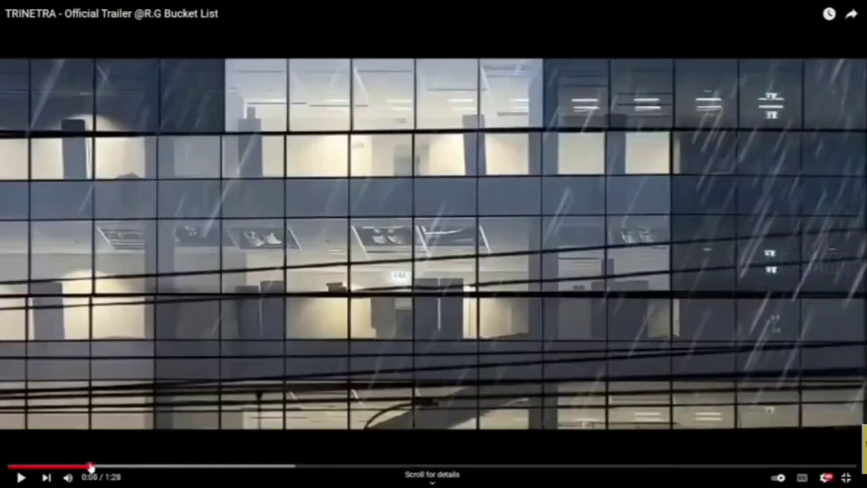
left_click(82, 466)
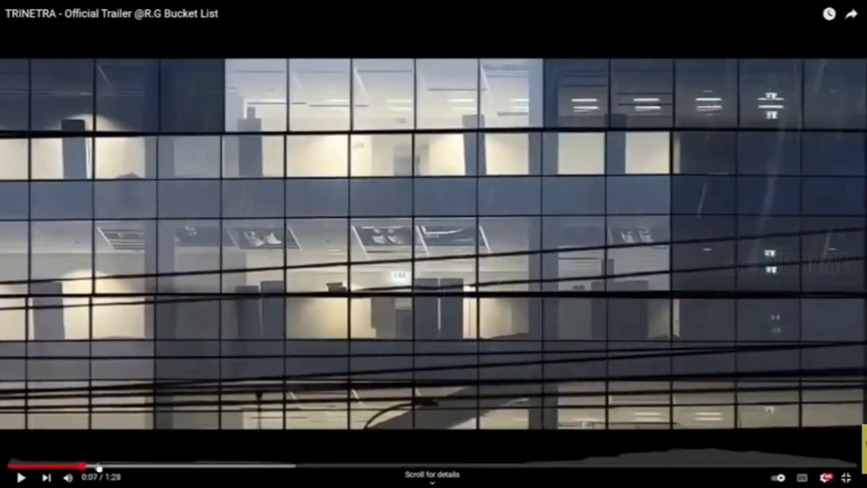
left_click(98, 467)
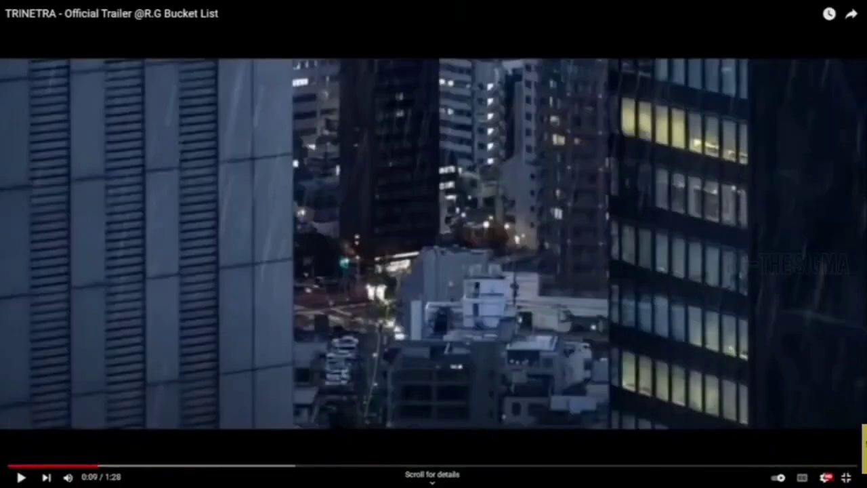
left_click(113, 467)
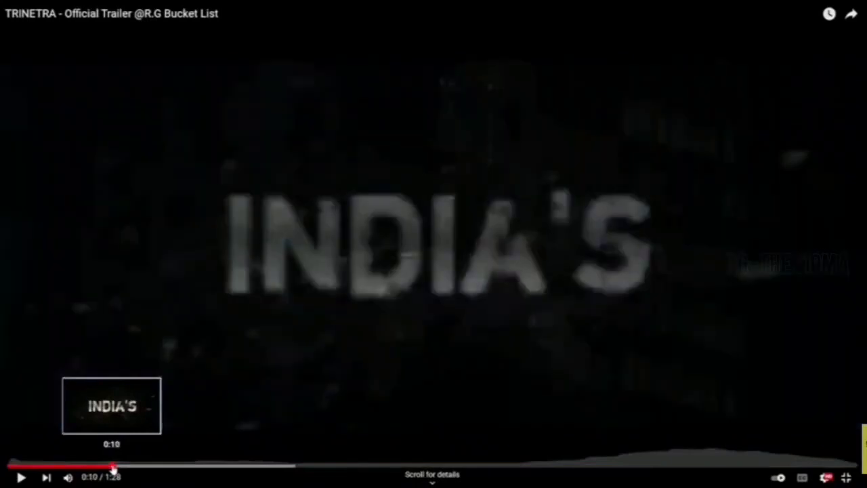
left_click_drag(113, 467, 124, 467)
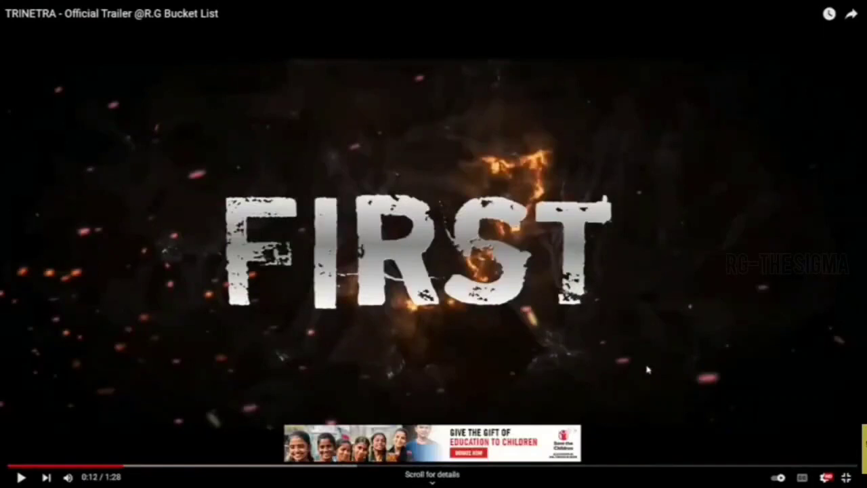
- Close the ad banner and examine the trailer's frames between 0:15 and 0:17
left_click(578, 428)
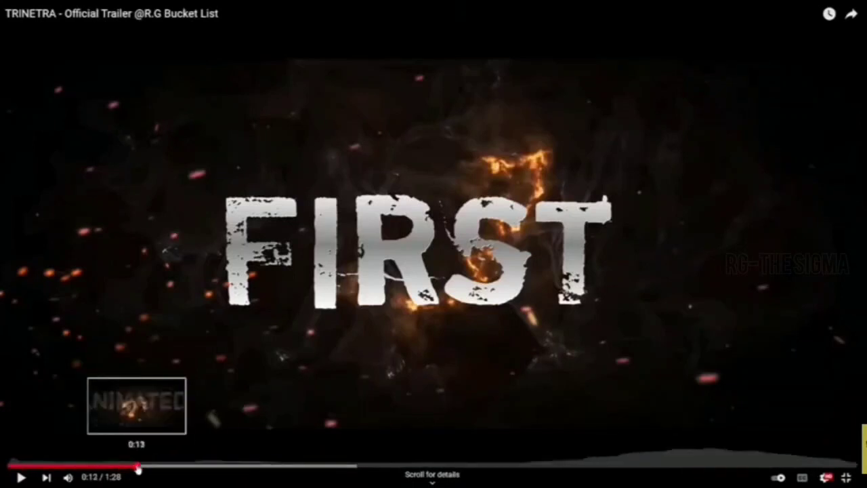
left_click(148, 468)
left_click(173, 468)
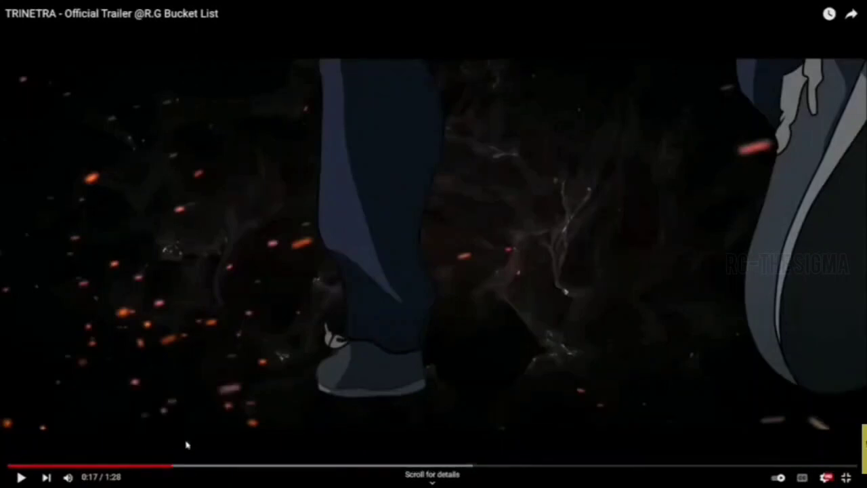
left_click(160, 467)
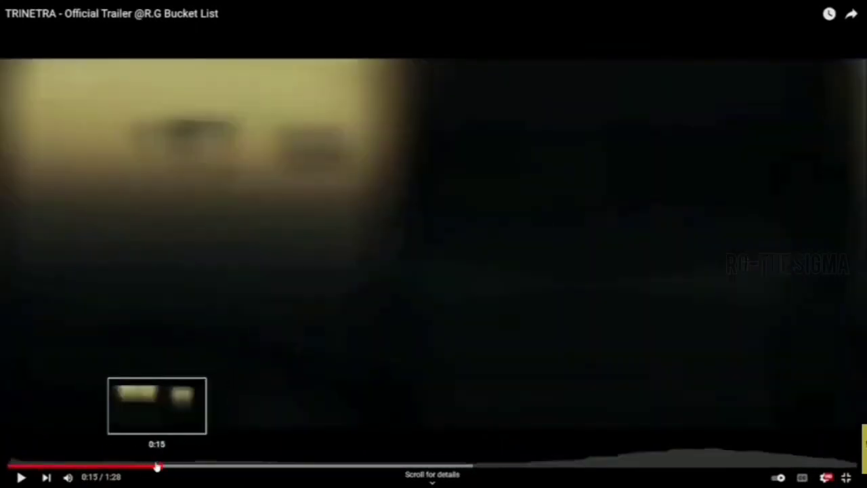
left_click(150, 467)
left_click(155, 467)
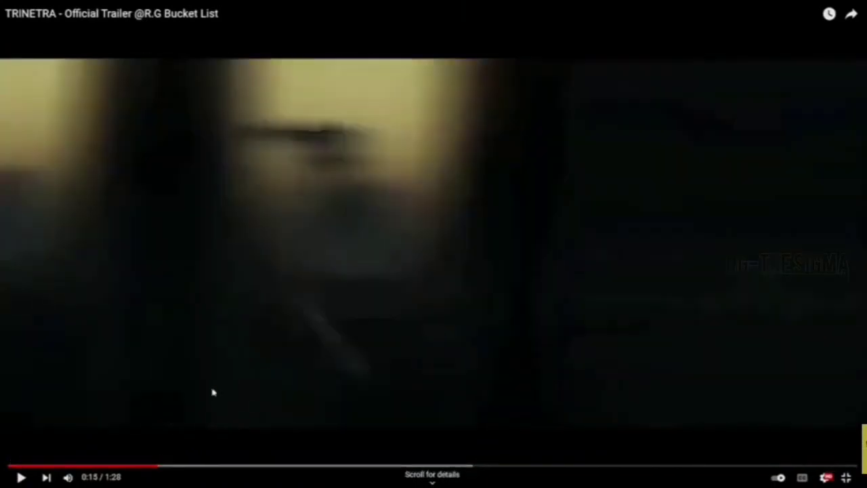
- Examine the trailer's character and background art at 0:20, 0:23, 0:26, 0:42 and 0:39
left_click(210, 467)
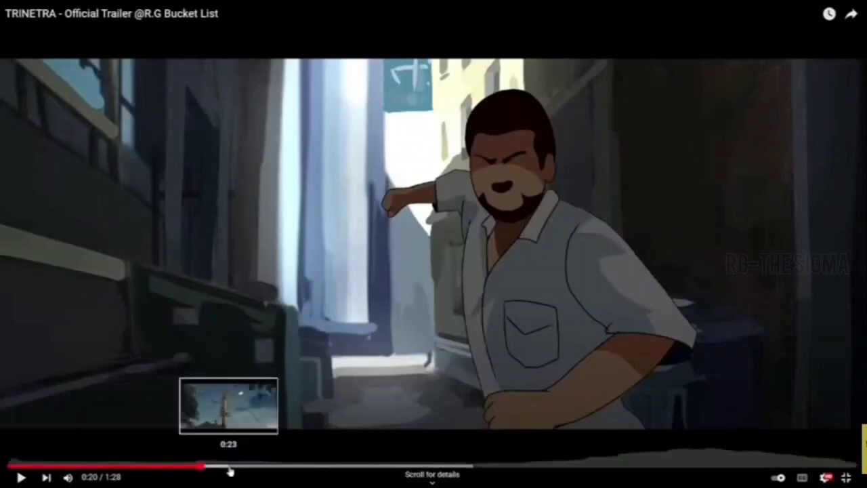
left_click(230, 468)
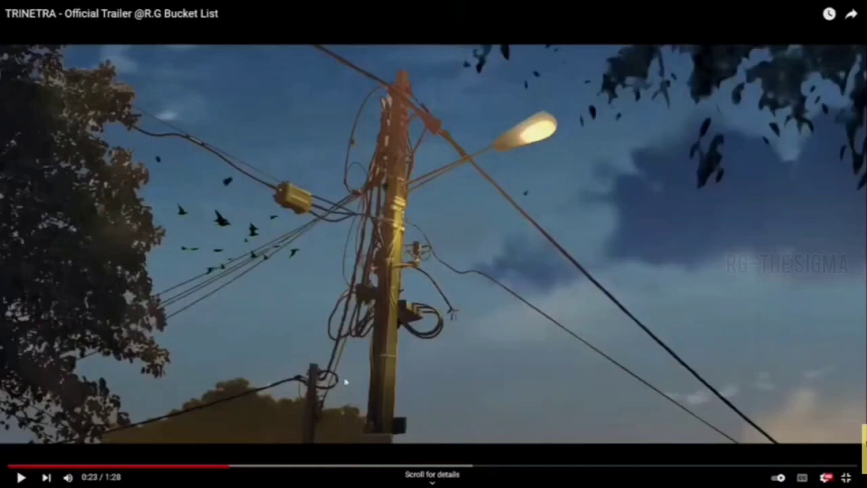
left_click(266, 468)
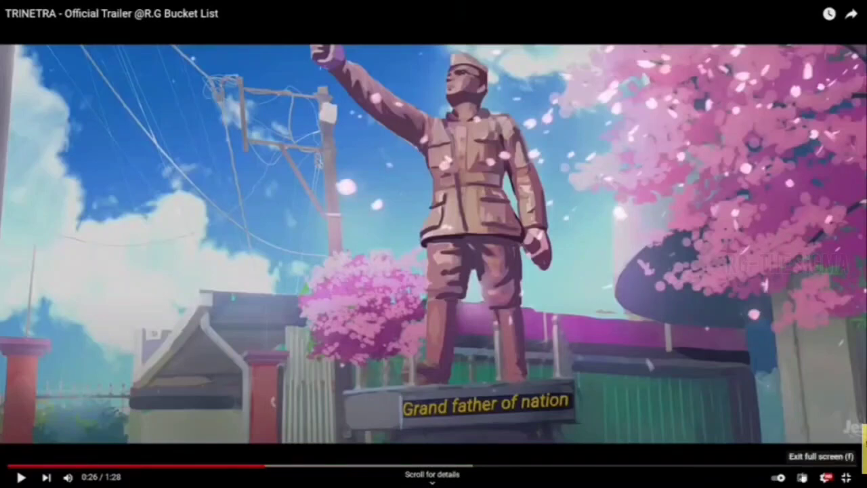
left_click_drag(291, 466, 414, 467)
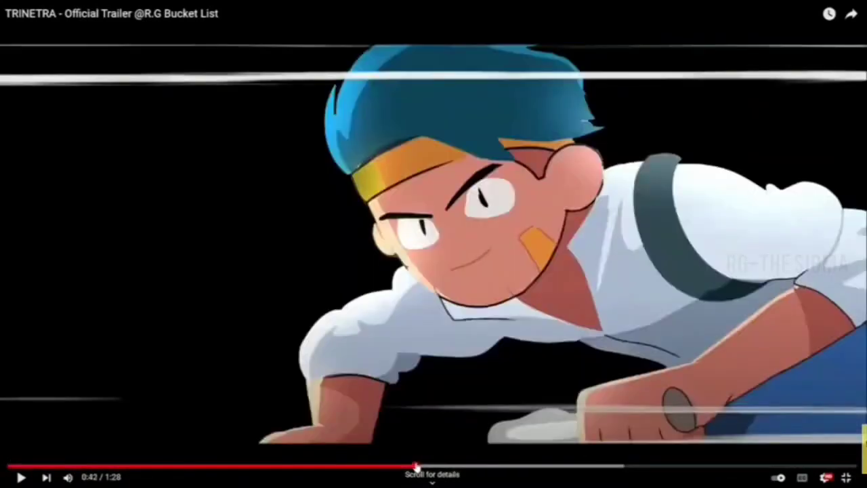
left_click(398, 467)
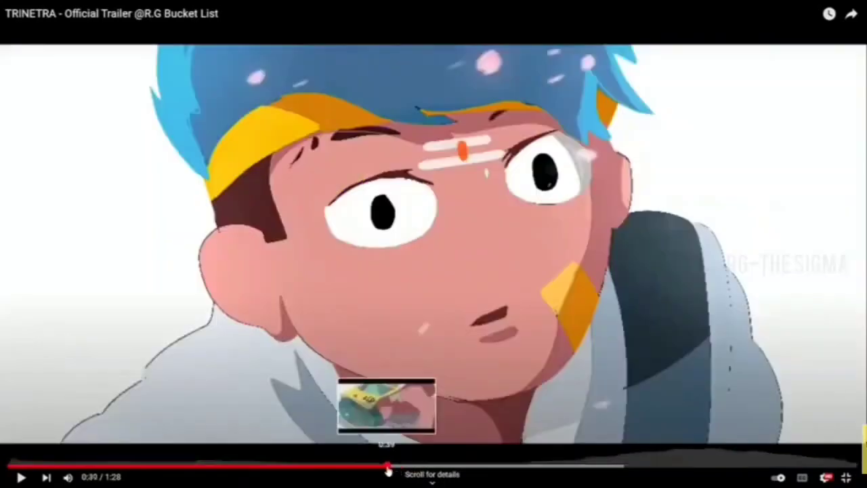
- Examine the bedroom shots in the trailer at 0:38 and 0:36 and the bicycle shot at 0:55
left_click(385, 467)
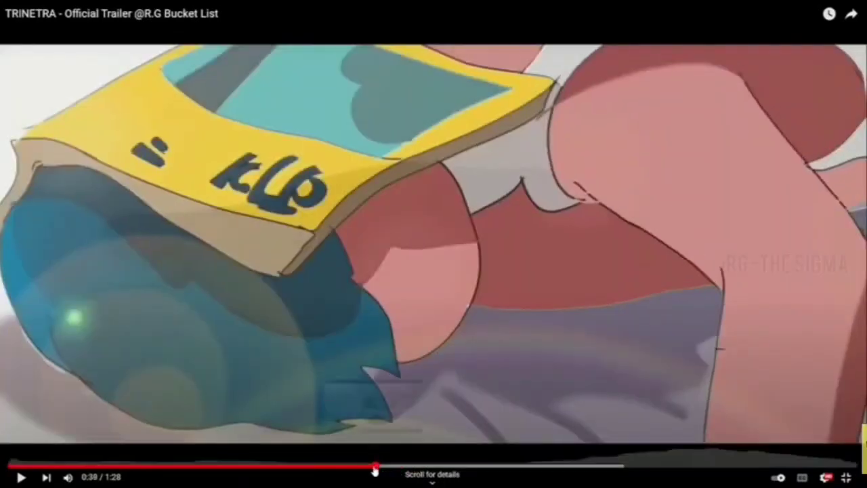
left_click(361, 468)
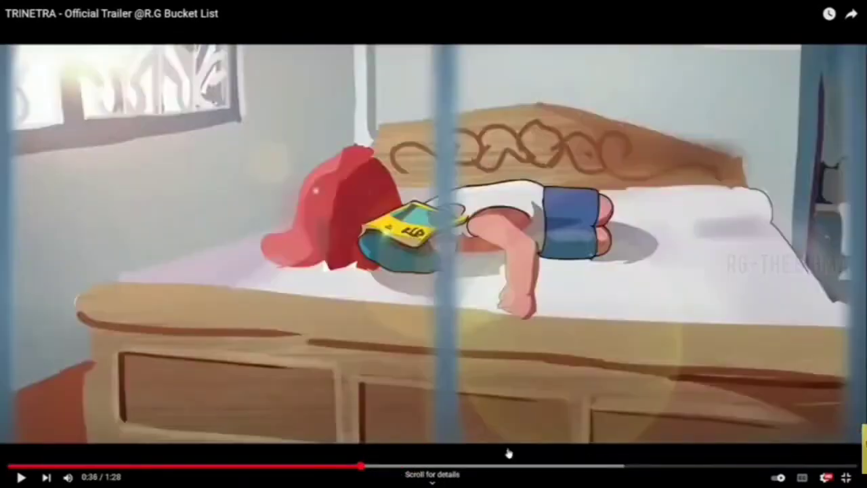
left_click(546, 468)
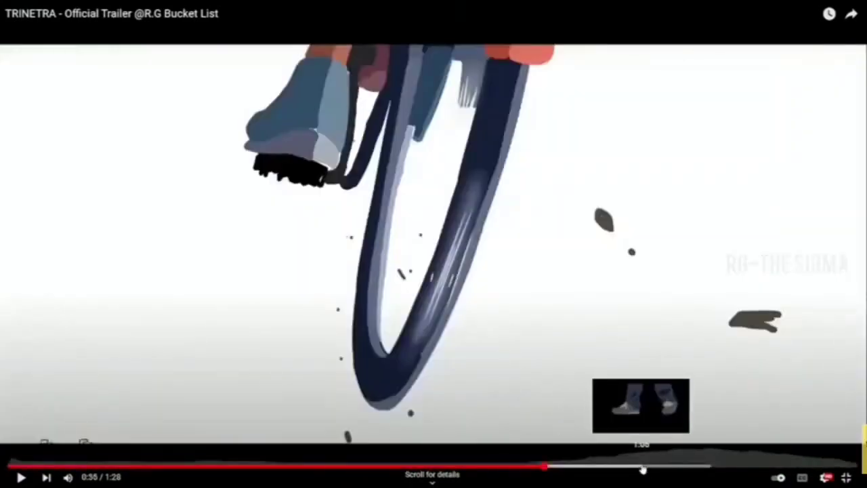
- Examine the running girl, shoe and hand close-up frames of the trailer at 1:03, 1:06, 1:02 and 1:08
left_click(620, 467)
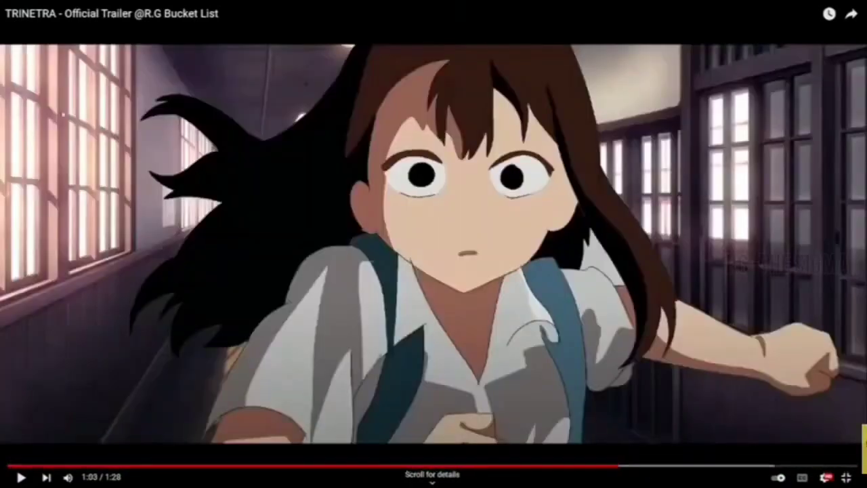
left_click(630, 467)
left_click(646, 468)
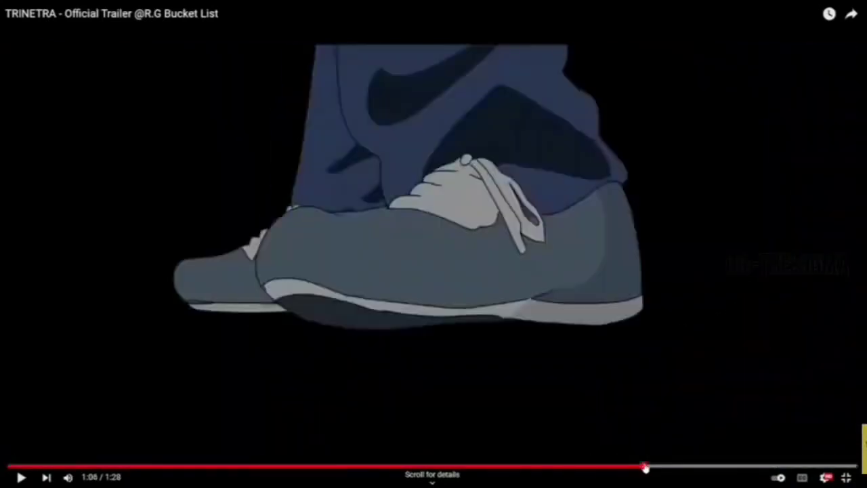
left_click(603, 467)
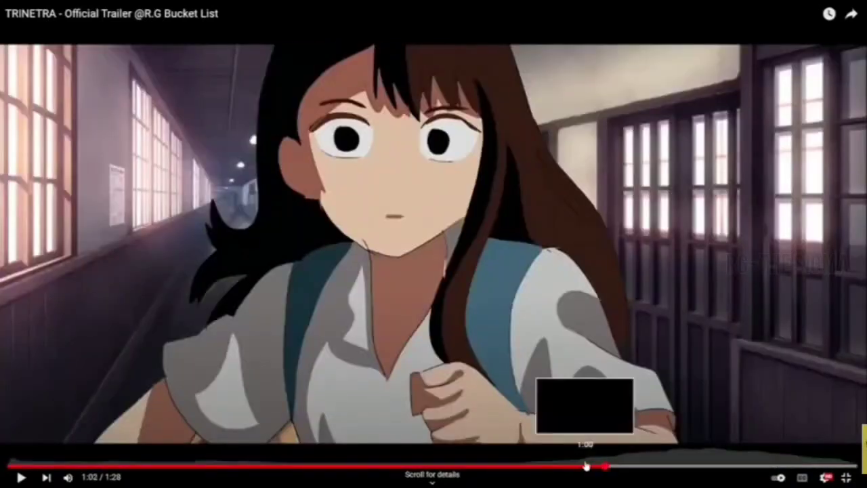
left_click(663, 468)
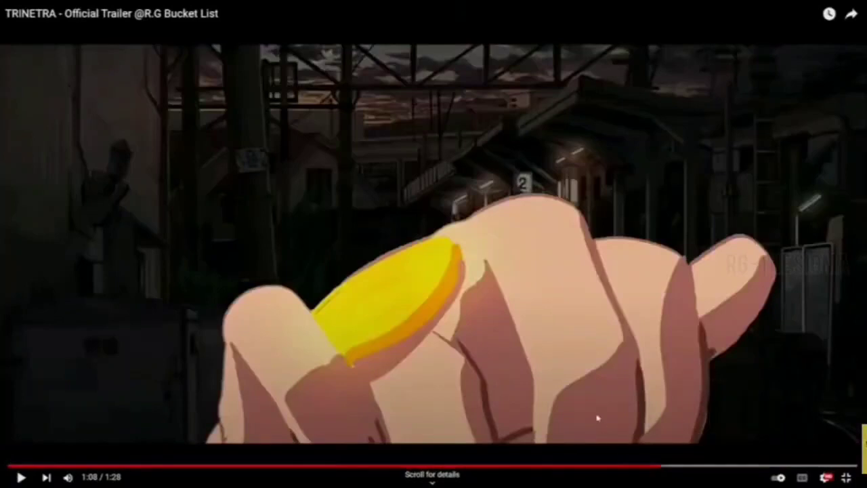
- Step through the trailer's closing shots up to the sunset city frame at 1:21 and leave full screen
left_click(741, 467)
left_click(761, 467)
left_click(788, 467)
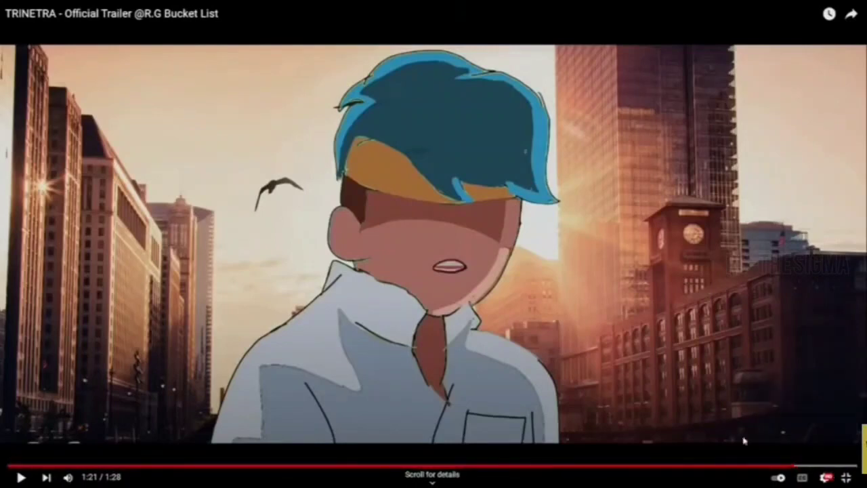
left_click(847, 478)
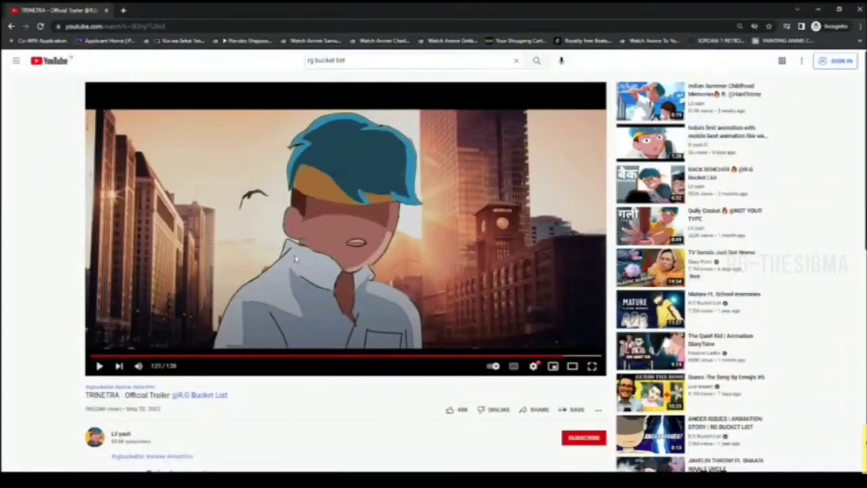
- Look through the trailer's description, comments and suggested videos on its watch page
scroll(345, 377, "down", 2)
scroll(335, 298, "down", 2)
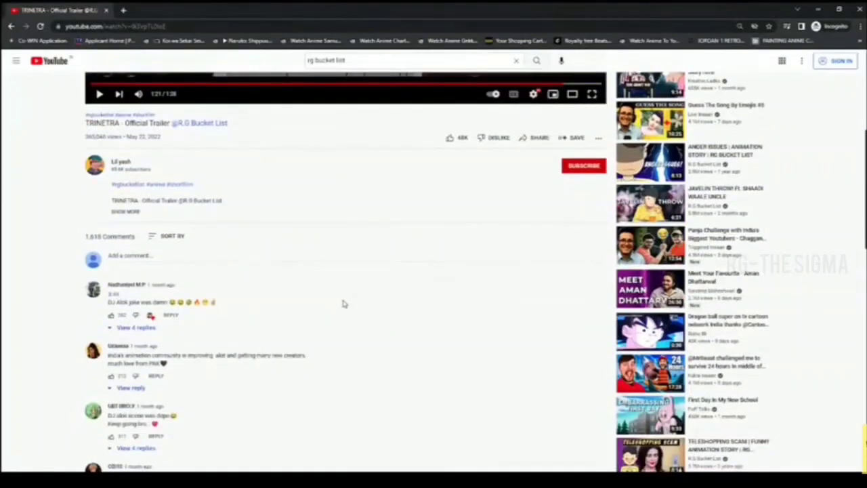
scroll(343, 303, "up", 4)
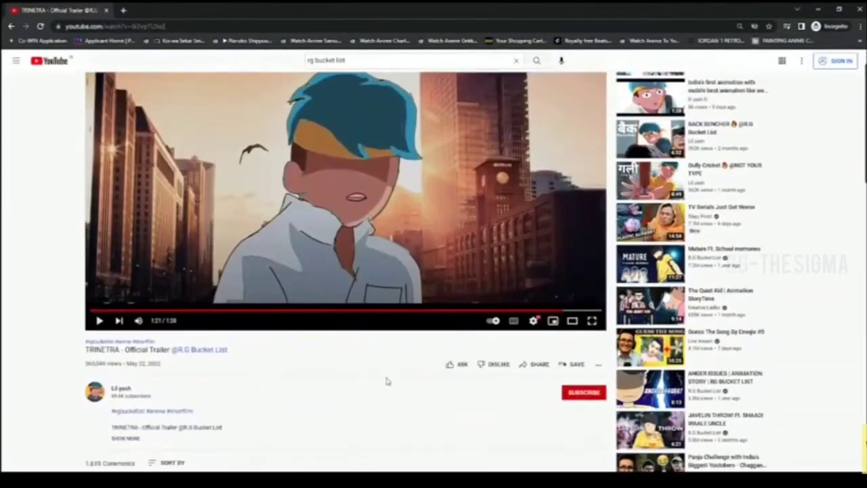
scroll(380, 378, "down", 2)
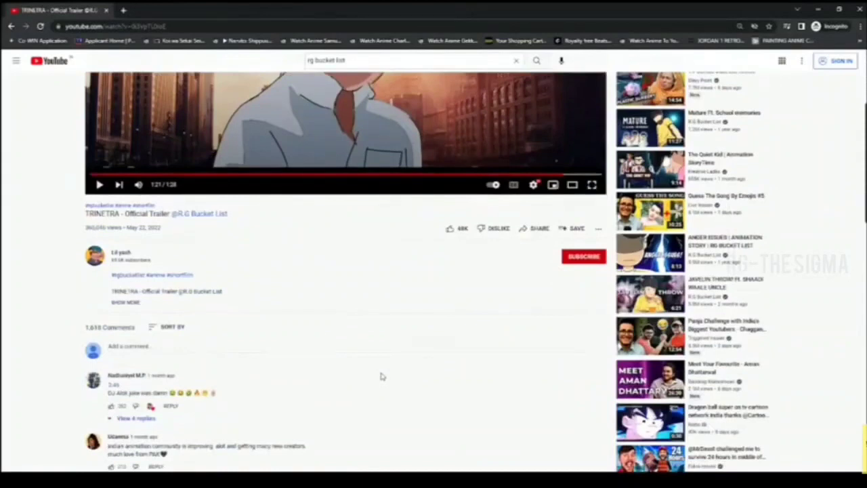
scroll(381, 377, "down", 1)
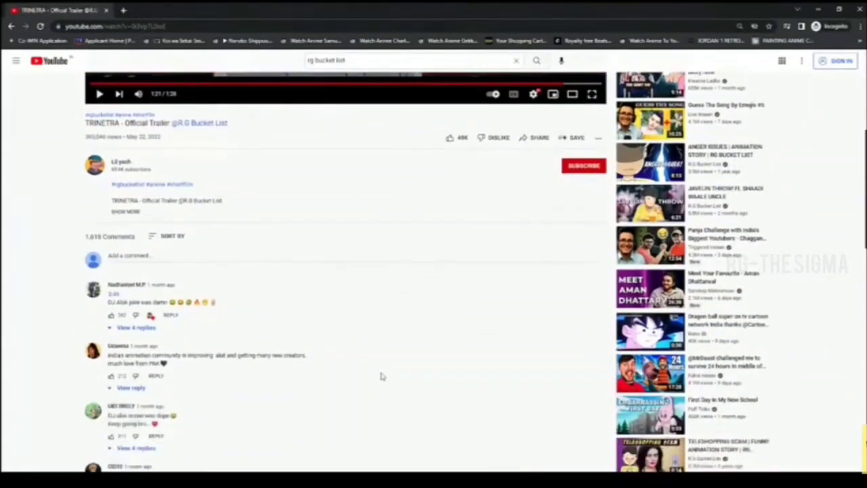
scroll(380, 376, "up", 2)
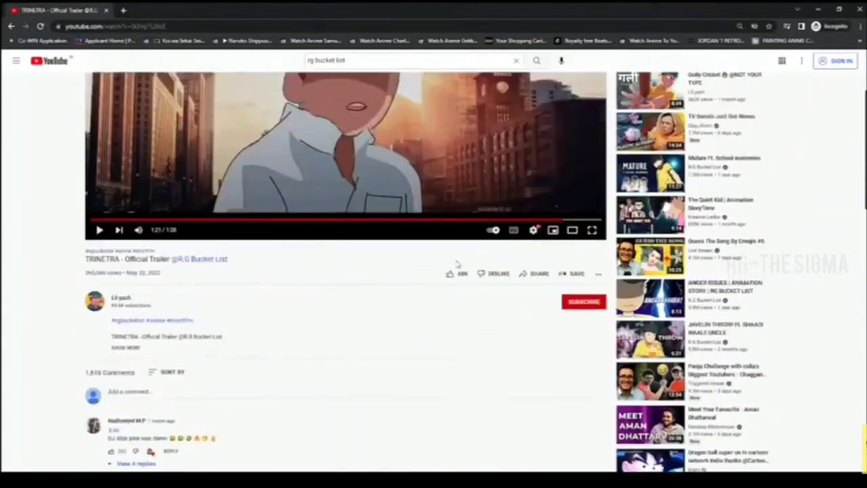
scroll(295, 328, "up", 2)
scroll(366, 327, "down", 2)
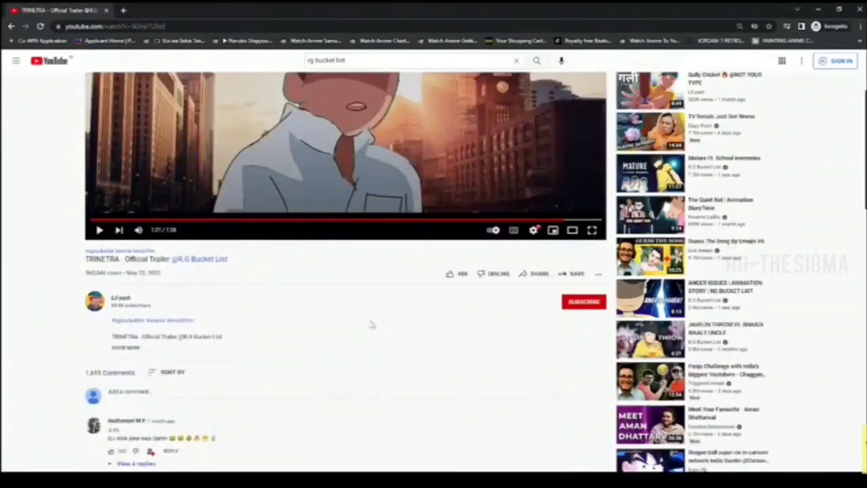
scroll(398, 331, "down", 5)
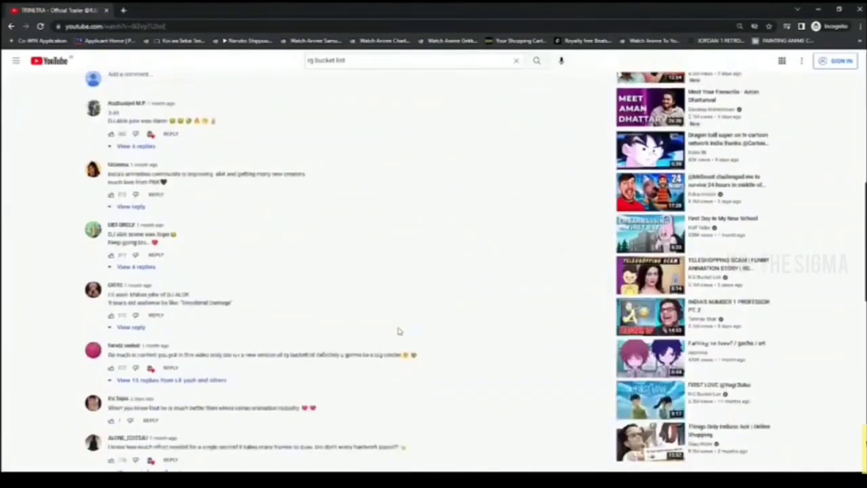
scroll(461, 370, "up", 7)
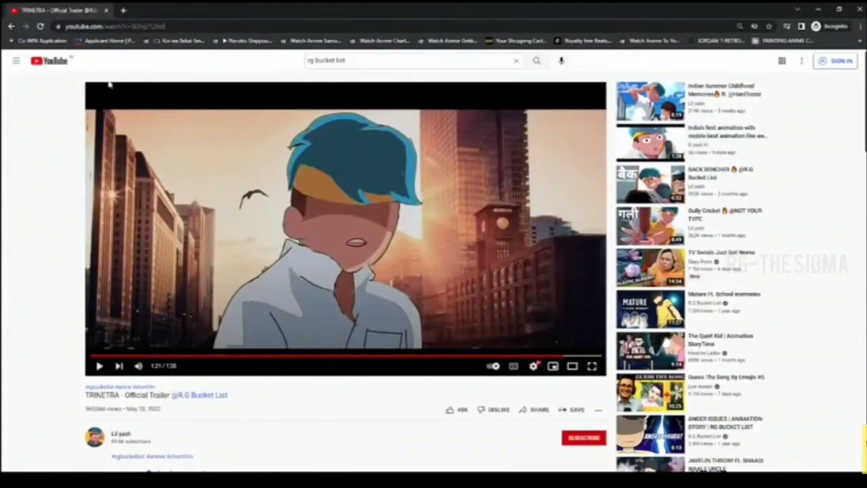
scroll(235, 255, "down", 1)
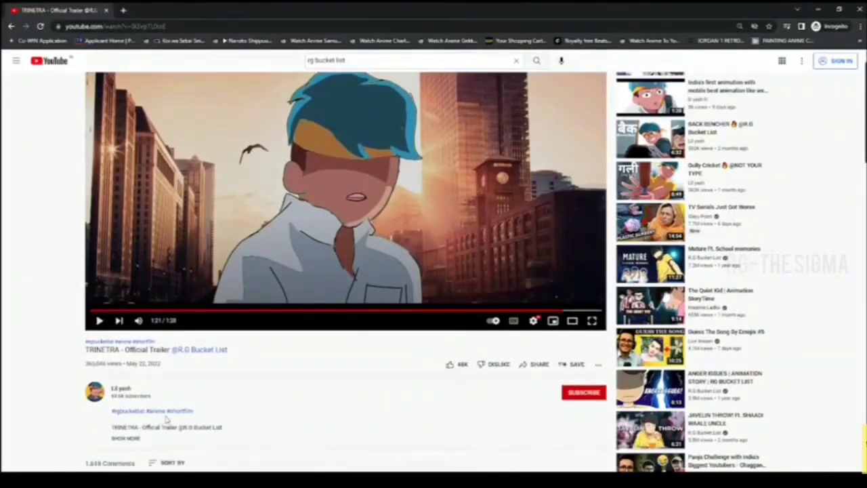
- Return to the "rg bucket list" search results and view the videos at the start of the list
left_click(8, 25)
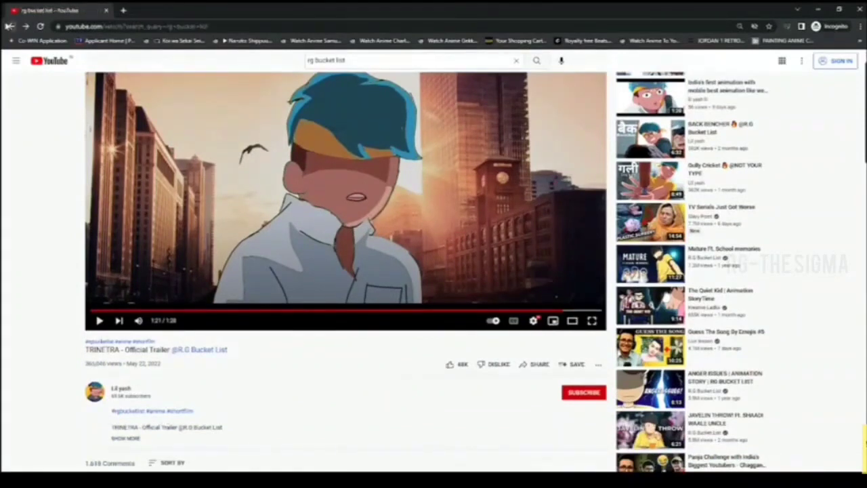
scroll(392, 183, "up", 3)
scroll(391, 182, "up", 15)
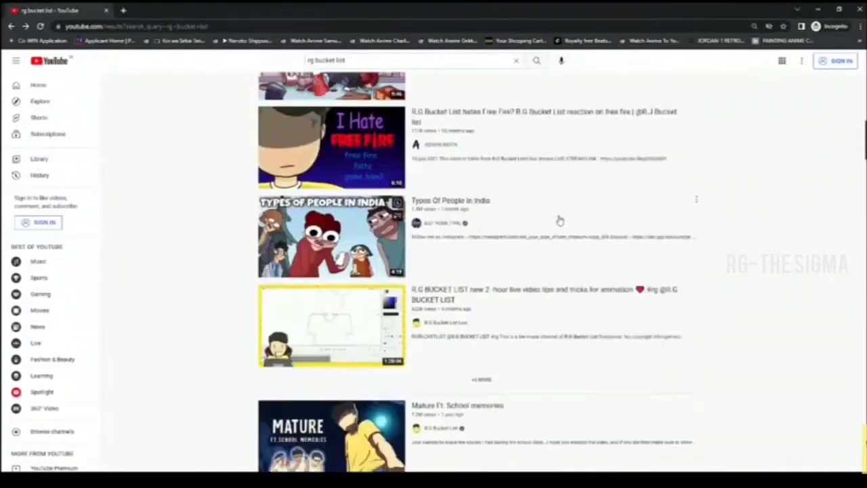
scroll(559, 220, "up", 10)
scroll(559, 220, "up", 3)
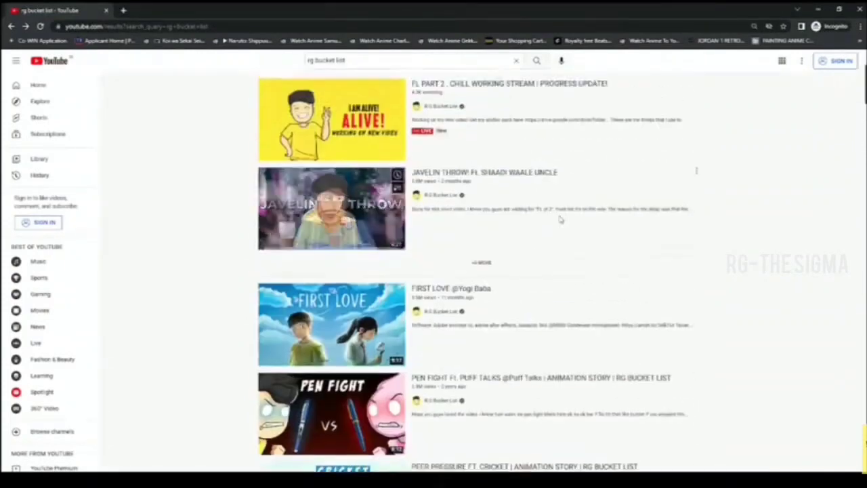
- Look through the search results around the BACK BENCHER and TRINETRA videos for related animation creators
scroll(559, 220, "down", 6)
scroll(560, 220, "down", 15)
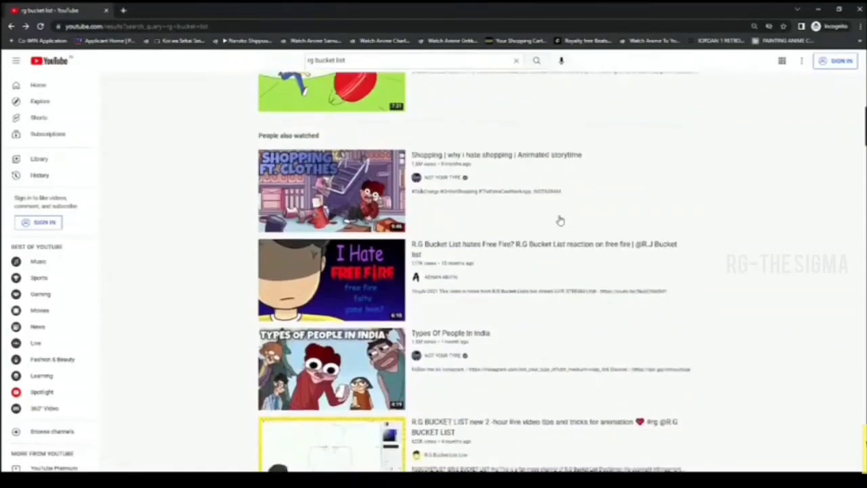
scroll(559, 220, "down", 9)
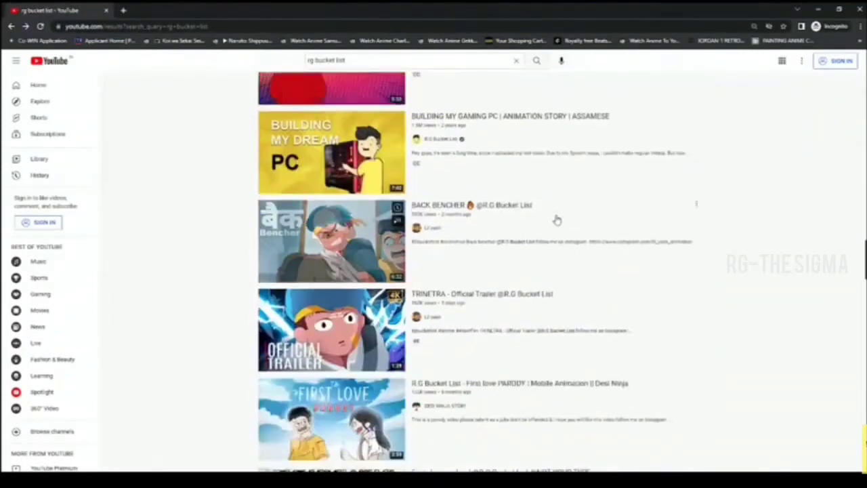
scroll(557, 220, "down", 2)
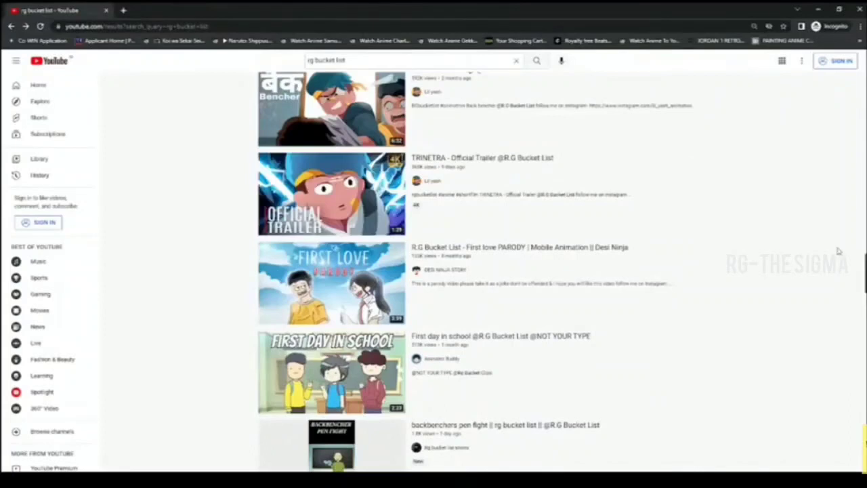
scroll(593, 279, "up", 1)
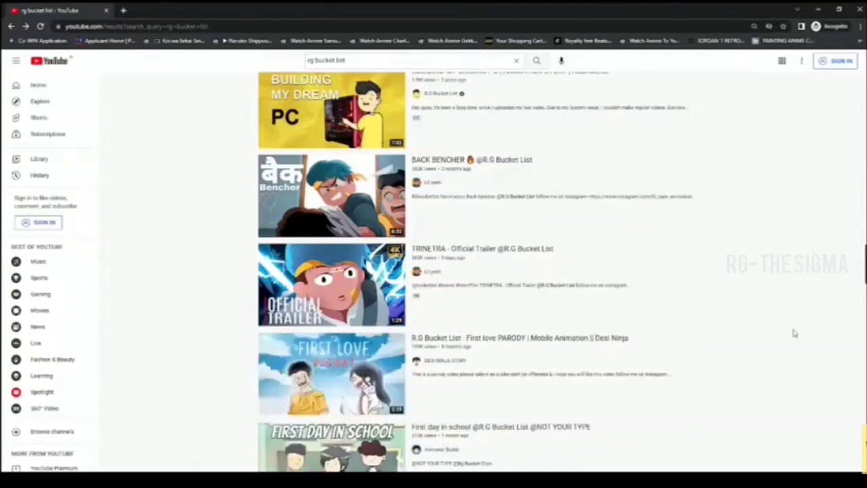
scroll(770, 325, "up", 2)
scroll(770, 324, "up", 2)
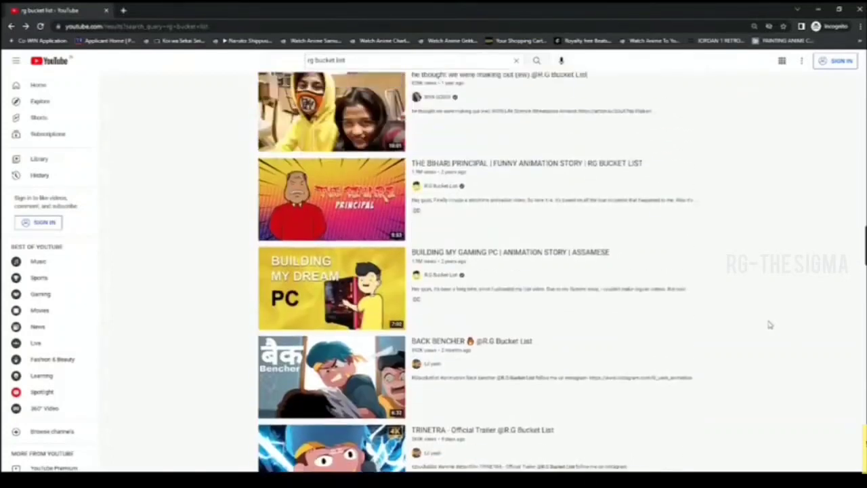
scroll(769, 326, "up", 5)
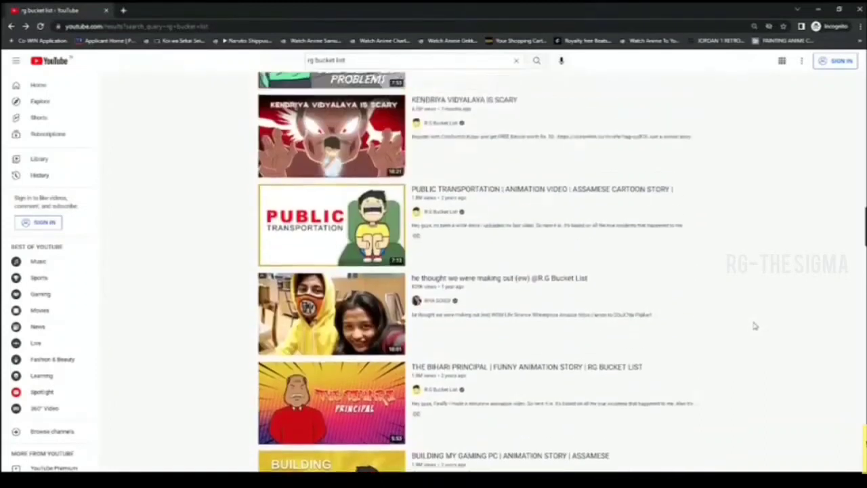
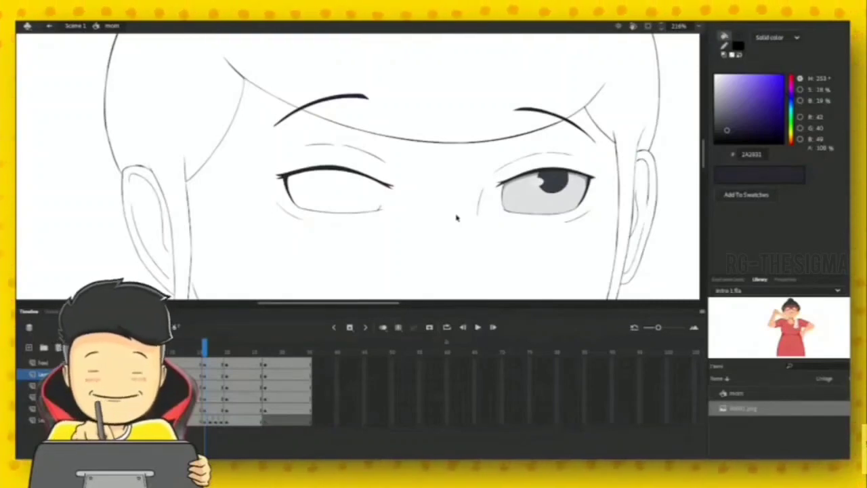
- In Adobe Animate, lasso the left eye's upper lash line and stretch it slightly upward with Free Transform
key("ctrl+=")
left_click_drag(457, 172, 471, 155)
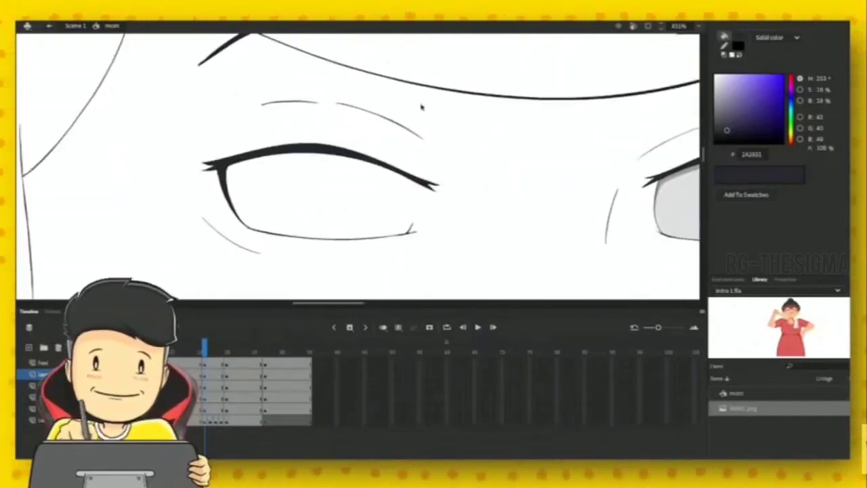
mouse_move(365, 138)
left_mouse_down()
mouse_move(217, 139)
mouse_move(182, 176)
left_mouse_up()
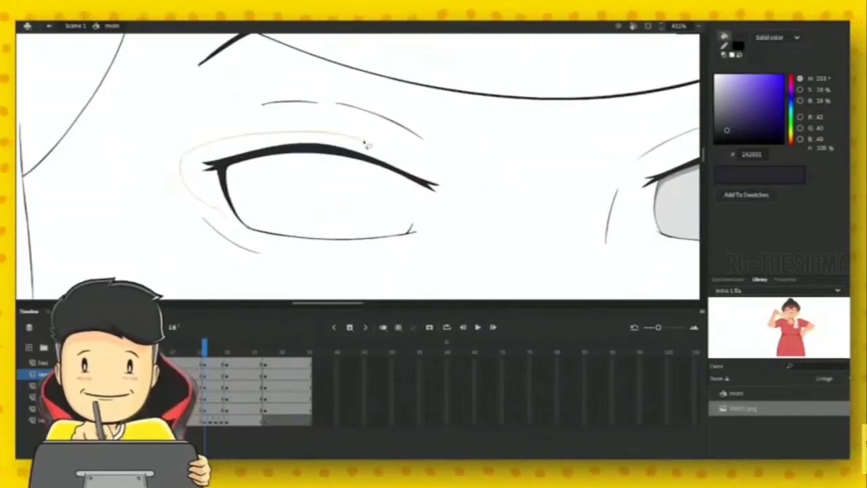
mouse_move(218, 208)
left_mouse_down()
mouse_move(330, 192)
mouse_move(423, 159)
mouse_move(321, 136)
left_mouse_up()
key("q")
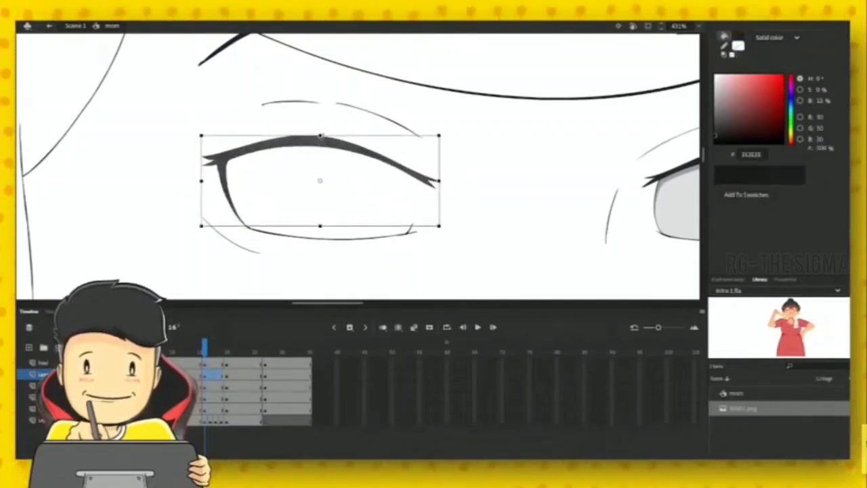
left_click(357, 200)
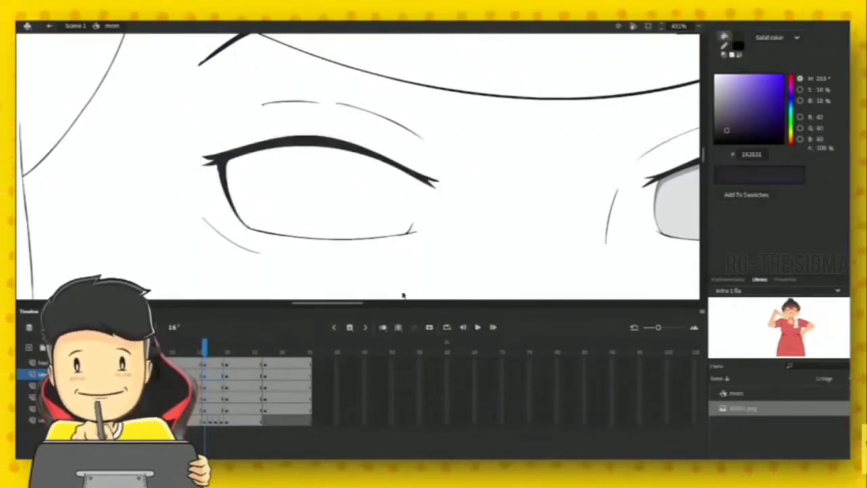
- Sample the outline's dark colour and brush a curved inner-corner line joining the left eye's upper lash to its lower lid
mouse_move(589, 218)
left_mouse_down()
mouse_move(399, 190)
mouse_move(453, 205)
left_mouse_up()
left_click_drag(397, 219, 481, 231)
left_click_drag(361, 214, 381, 224)
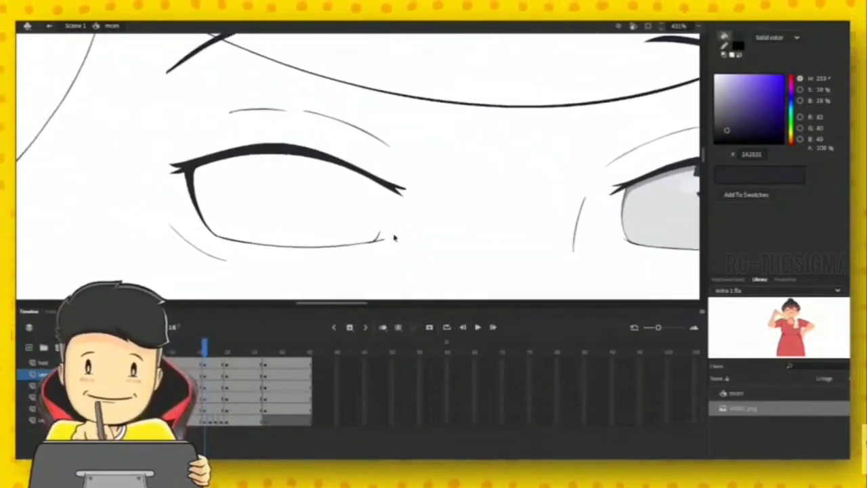
key("i")
left_click(381, 235)
key("b")
key("ctrl+equal")
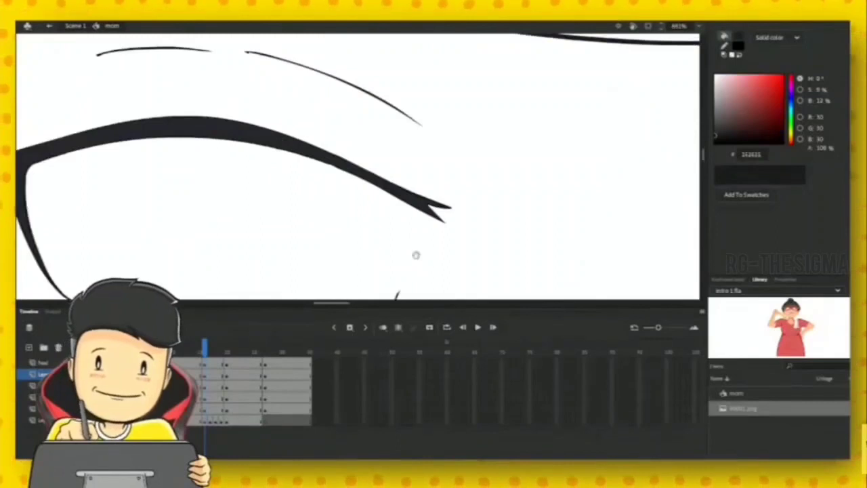
left_click_drag(416, 255, 413, 192)
mouse_move(397, 230)
left_mouse_down()
mouse_move(404, 141)
mouse_move(411, 196)
left_mouse_up()
key("ctrl+z")
key("v")
left_click(368, 145)
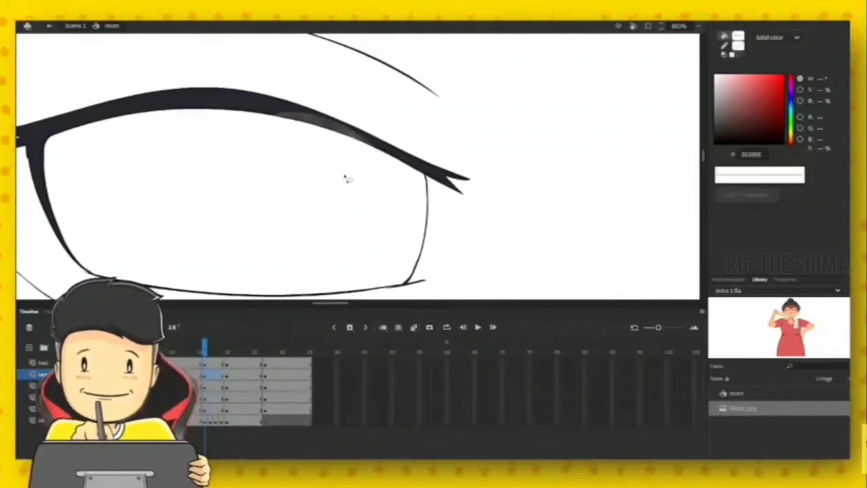
left_click(329, 145)
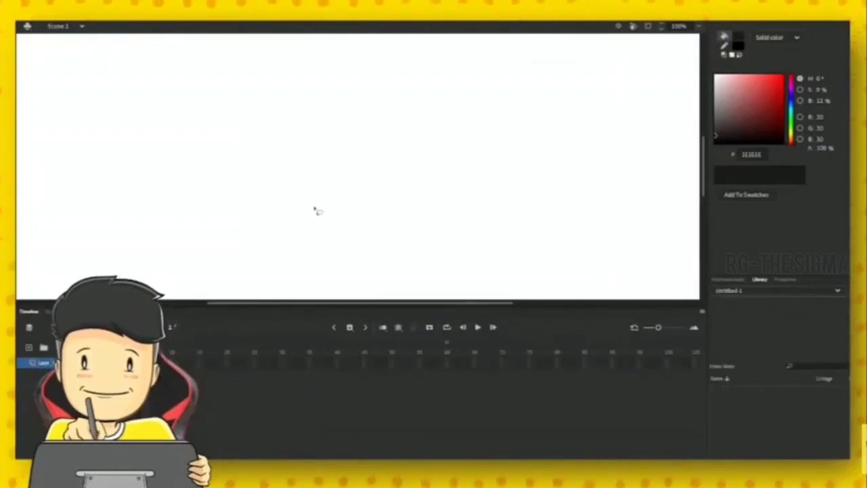
- Fit the stage in view in the Untitled-1 document, shorten the timeline area and view the stove artwork
key("ctrl+minus")
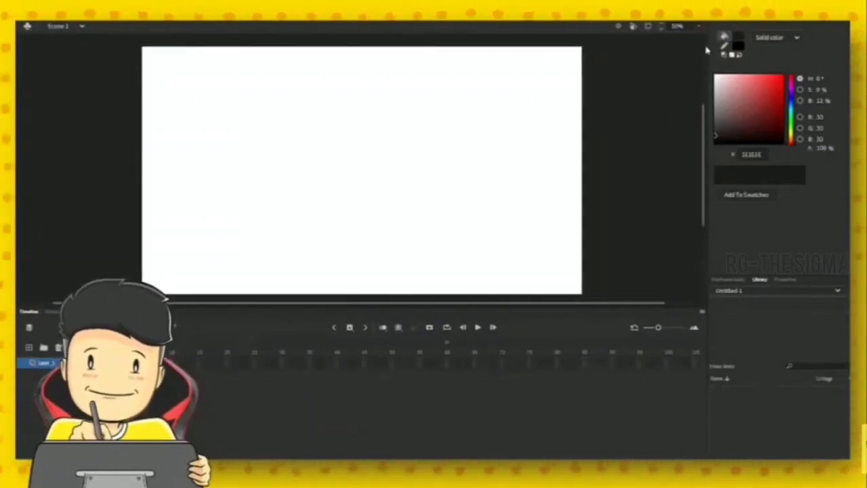
key("ctrl+2")
left_click_drag(661, 309, 666, 337)
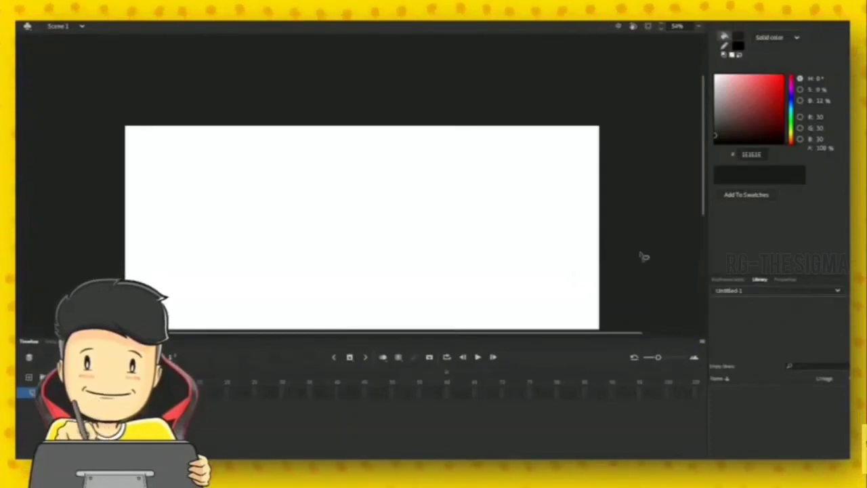
left_click_drag(703, 182, 703, 220)
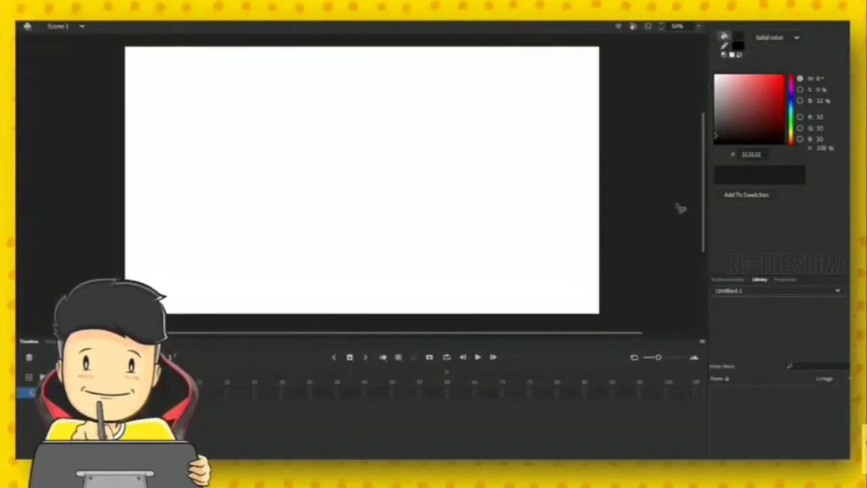
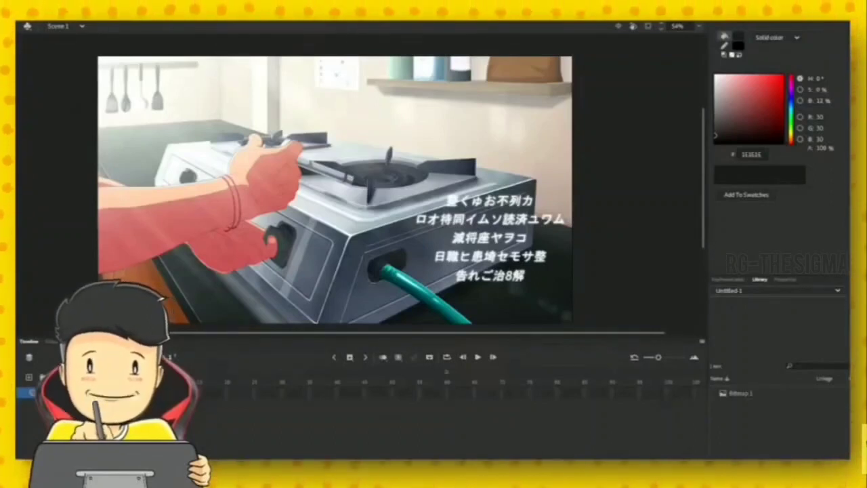
left_click_drag(475, 299, 545, 301)
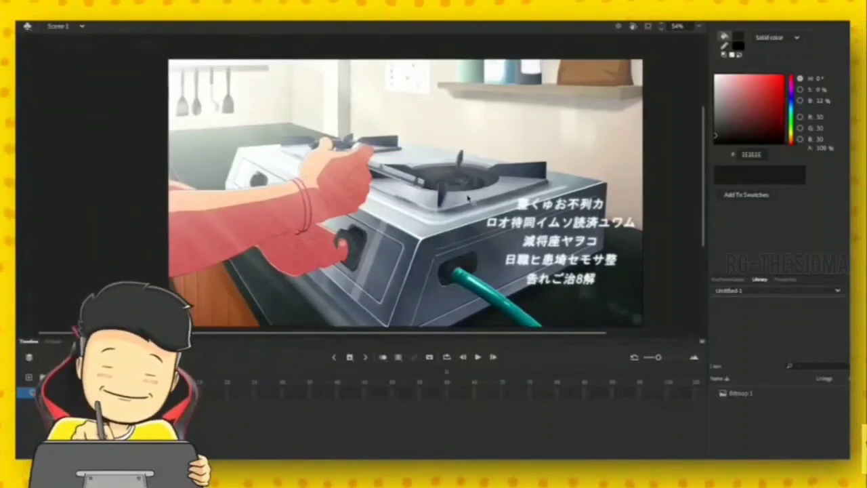
left_click(261, 189)
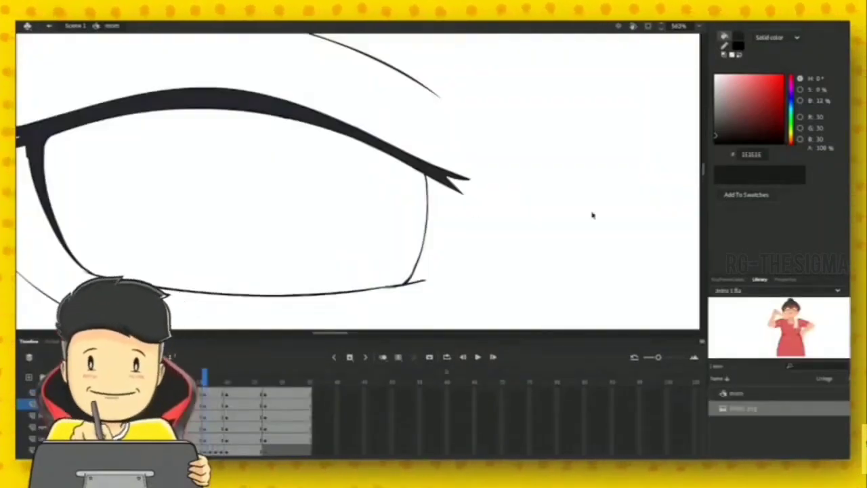
- In the mom drawing, rotate the outer eyelid crease above the left eye slightly with Free Transform
key("ctrl+minus")
left_click_drag(445, 187, 468, 235)
left_click(319, 158)
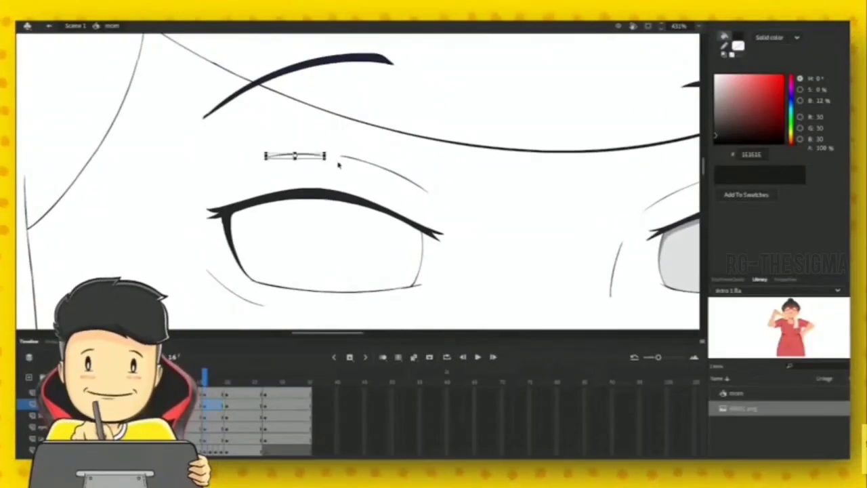
left_click_drag(327, 159, 326, 155)
left_click(344, 159)
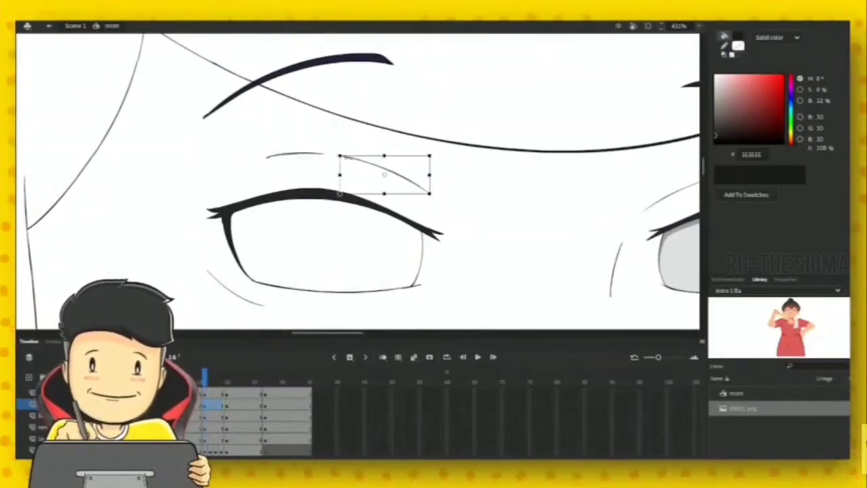
left_click(455, 204)
- Compare the finished right eye's iris, highlight and shading with the empty left eye
left_click_drag(514, 235, 472, 201)
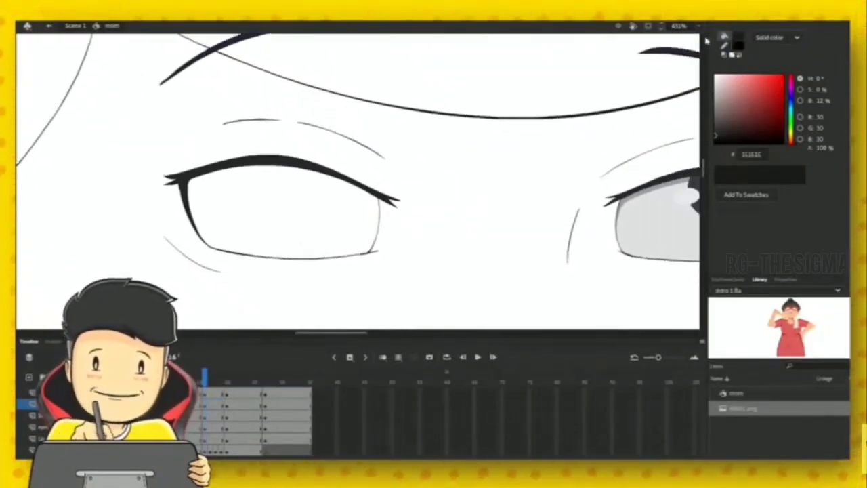
key("ctrl+2")
key("ctrl+=")
key("ctrl+=")
key("ctrl+=")
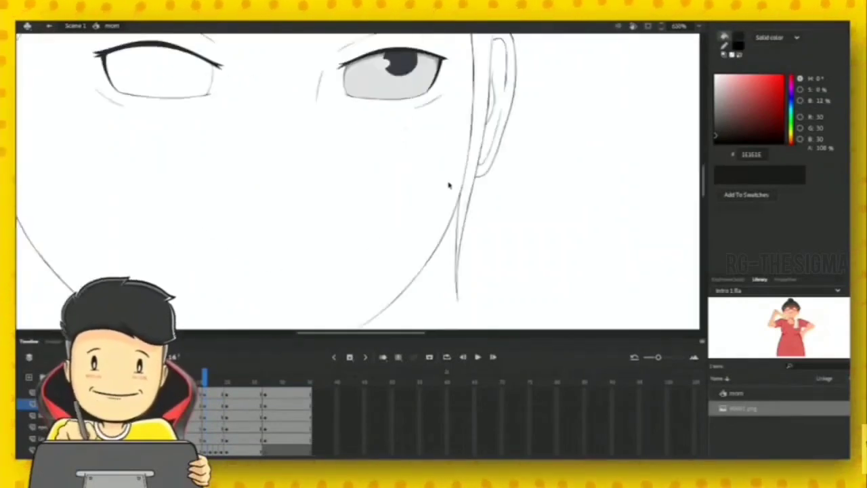
left_click_drag(396, 42, 430, 286)
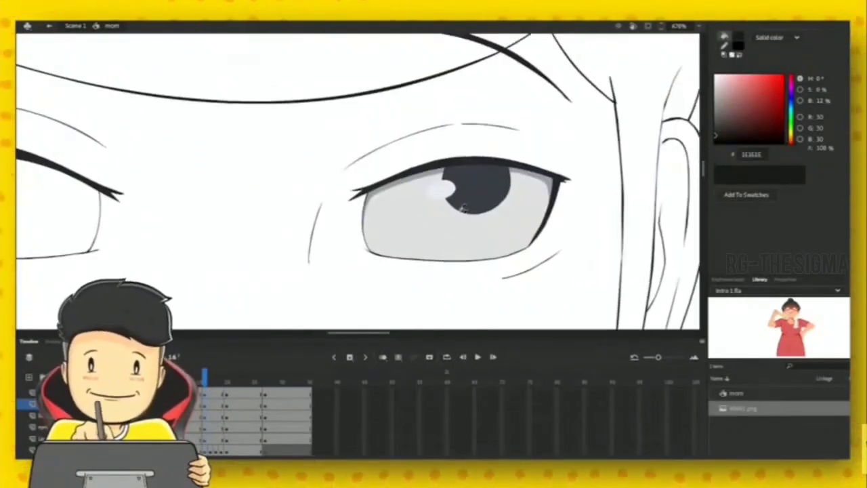
left_click(467, 237)
left_click(457, 205)
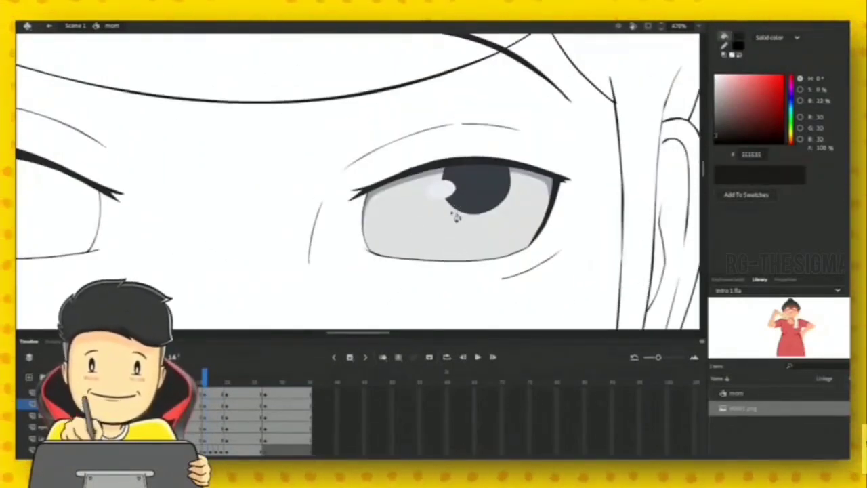
scroll(409, 189, "left", 5)
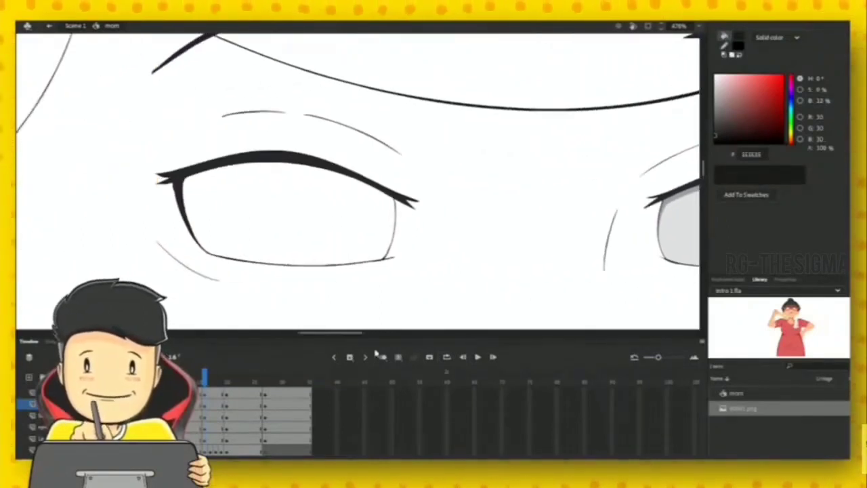
scroll(494, 209, "right", 5)
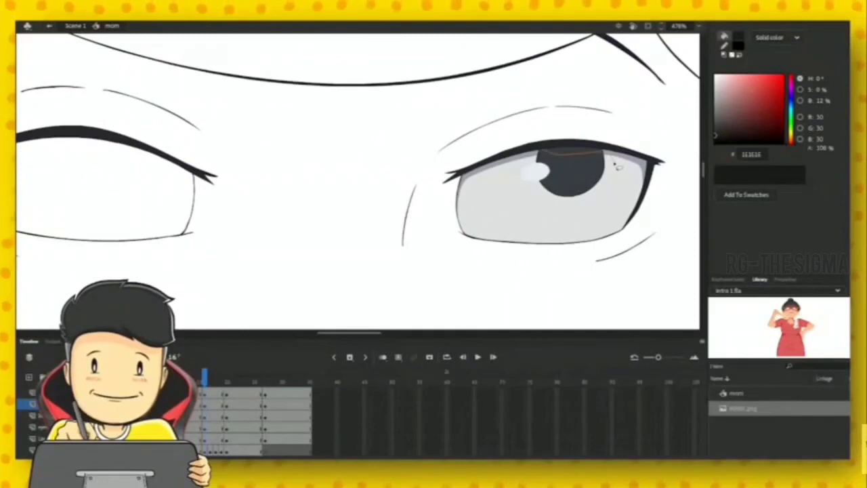
- Lasso the right eye's iris and paste a copy into the left eye, positioned beneath the middle of the upper lash
key("ctrl+a")
key("q")
left_click(546, 206, "shift")
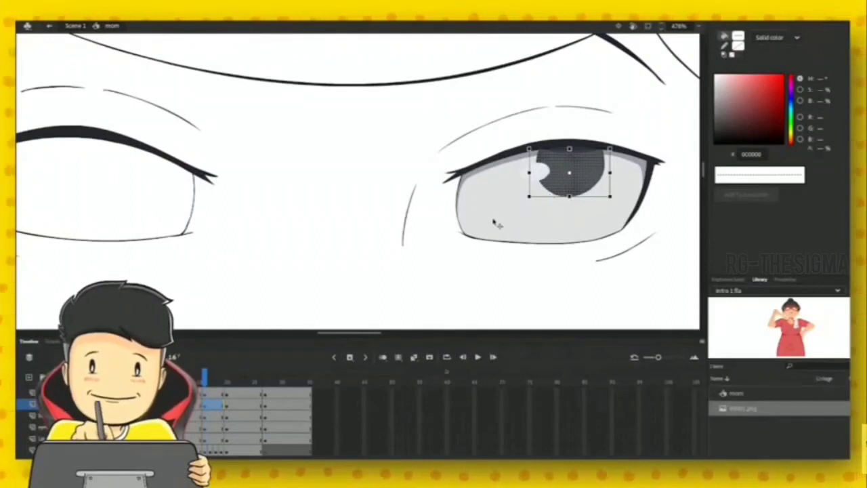
left_click(400, 256)
left_click_drag(333, 251, 553, 248)
key("ctrl+v")
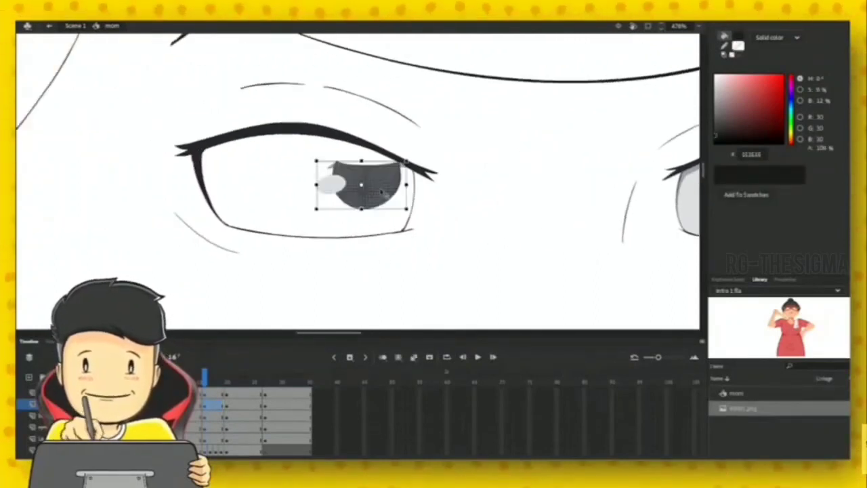
left_click_drag(381, 192, 356, 182)
left_click(369, 178)
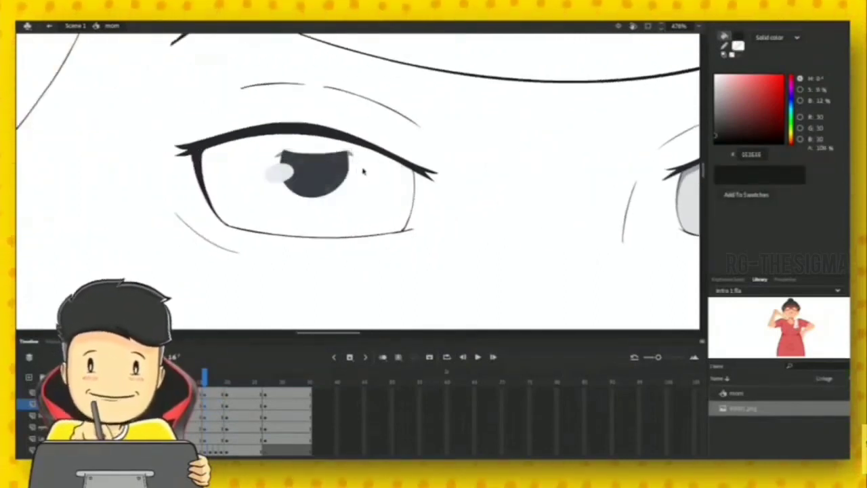
- Delete the pasted iris's stray corner fills, highlight and dark fill so that only its outline arcs remain
key("i")
left_click(350, 154)
key("Delete")
left_click(279, 155)
key("Delete")
left_click(277, 174)
key("Delete")
left_click(313, 182)
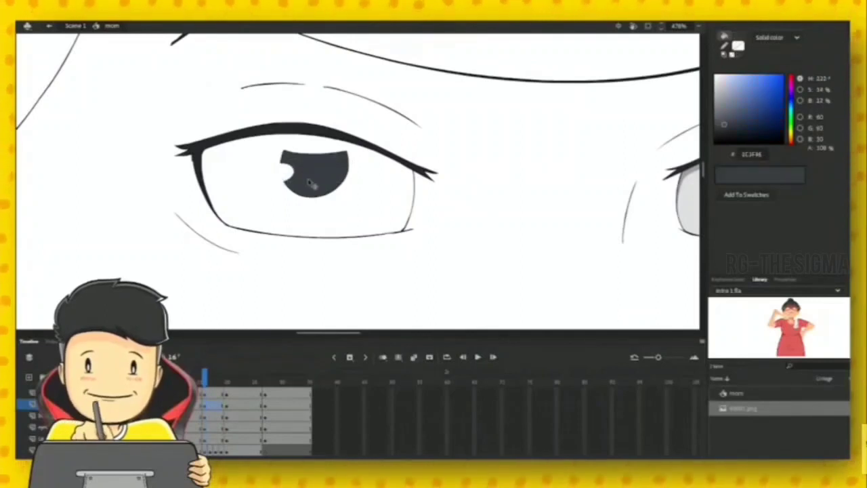
key("Delete")
- Select the left eye's iris outline arcs together, rotate them with Free Transform and move them up against the upper lash
scroll(348, 205, "up", 3)
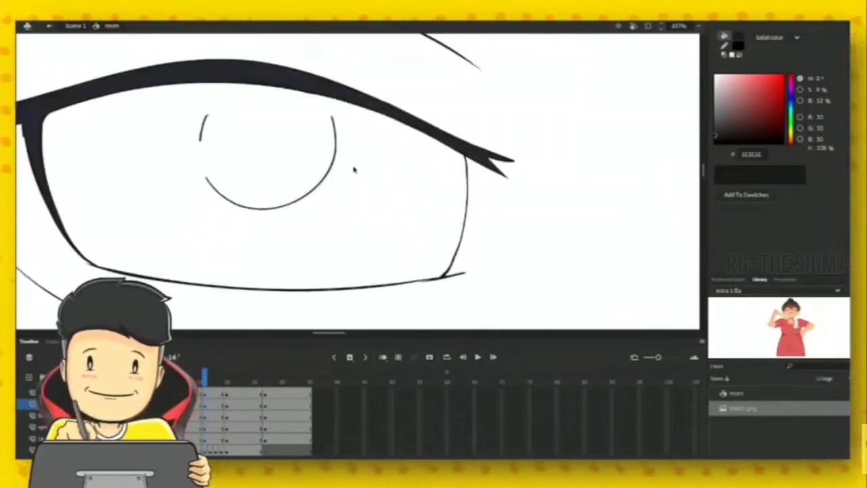
left_click(335, 120)
left_click(359, 191)
left_click_drag(360, 192, 419, 228)
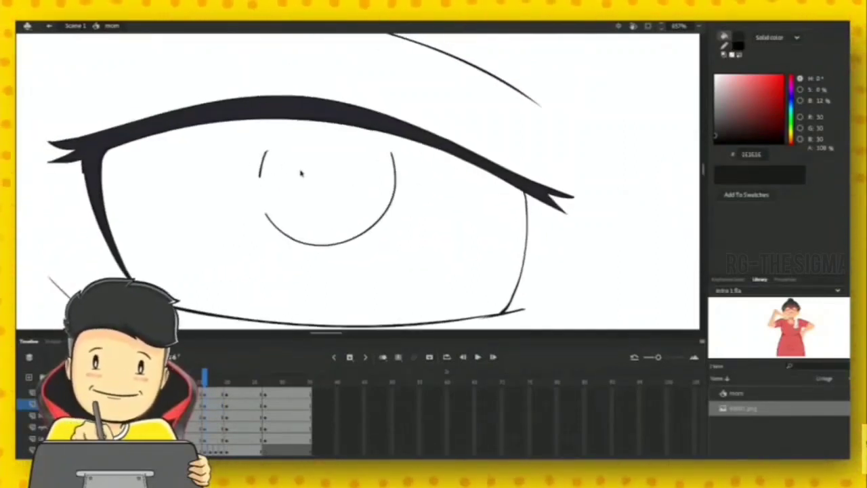
left_click(266, 167)
left_click(264, 168)
left_click(341, 245, "shift")
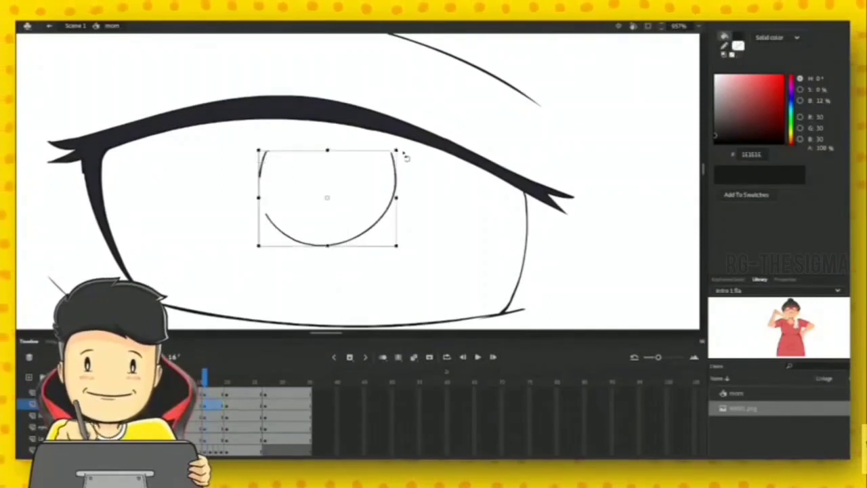
left_click_drag(402, 151, 398, 201)
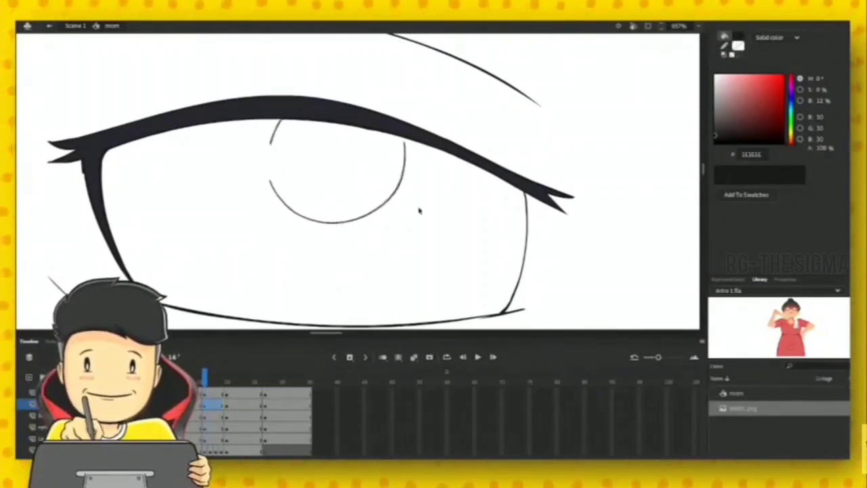
left_click(407, 208)
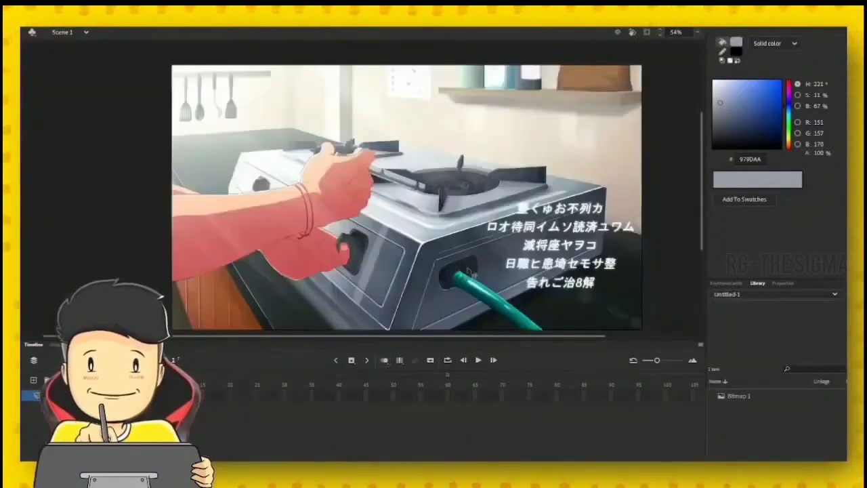
- In the Untitled-1 document, examine the stove's side panel and the teal gas pipe up close
left_click_drag(508, 290, 462, 224)
key("ctrl+equal")
key("ctrl+equal")
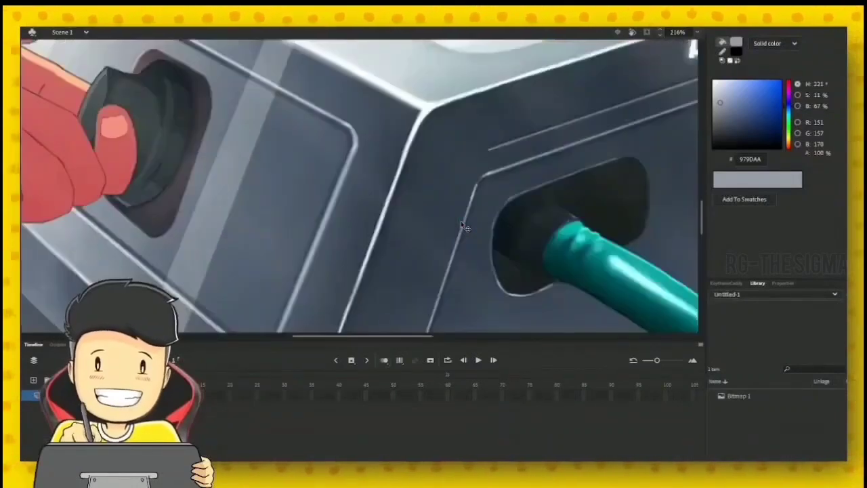
left_click_drag(520, 216, 372, 131)
left_click_drag(660, 281, 574, 273)
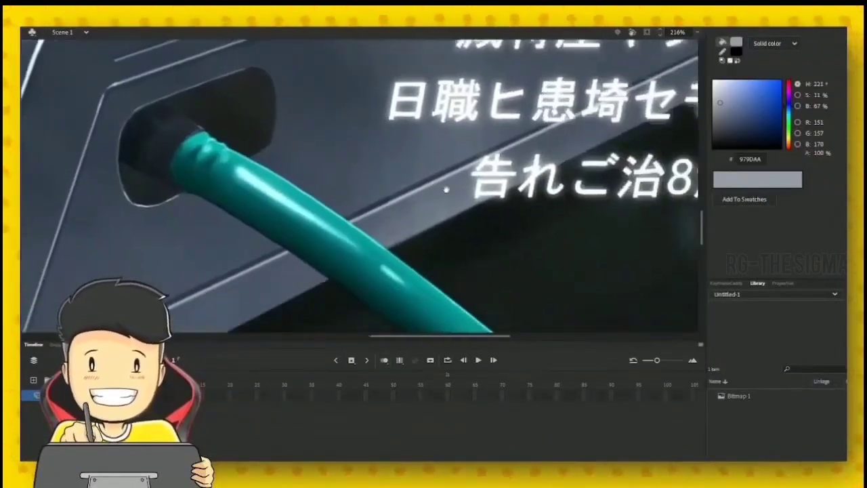
left_click_drag(446, 189, 480, 153)
mouse_move(528, 248)
left_mouse_down()
mouse_move(324, 156)
mouse_move(283, 152)
mouse_move(515, 254)
left_mouse_up()
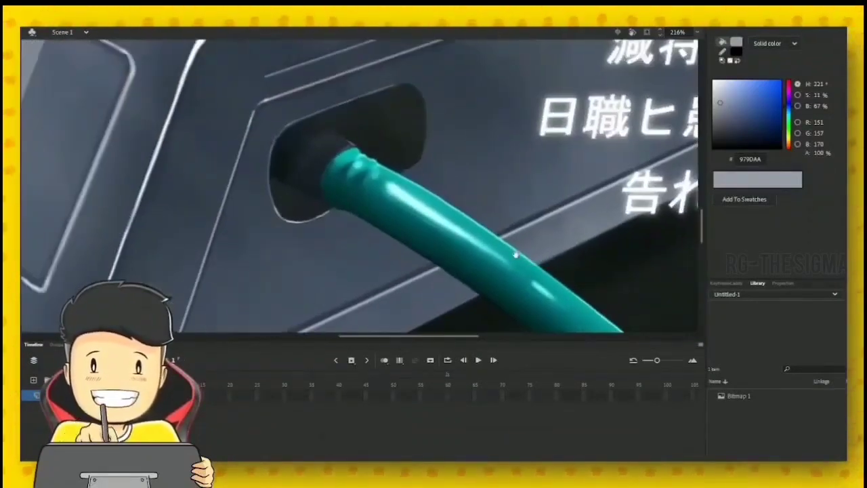
- Sample the dark teal 034A4D from the shaded side of the gas pipe near its connector as the fill colour
key("ctrl+equal")
key("ctrl+equal")
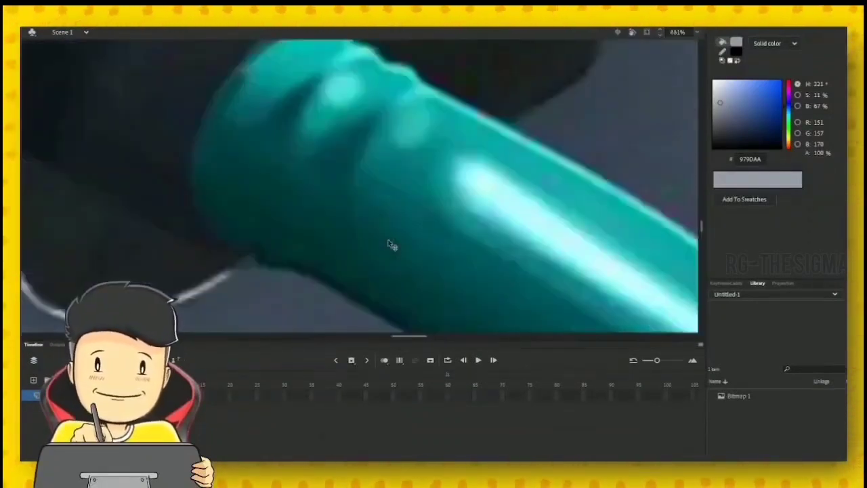
key("ctrl+minus")
key("ctrl+minus")
key("ctrl+equal")
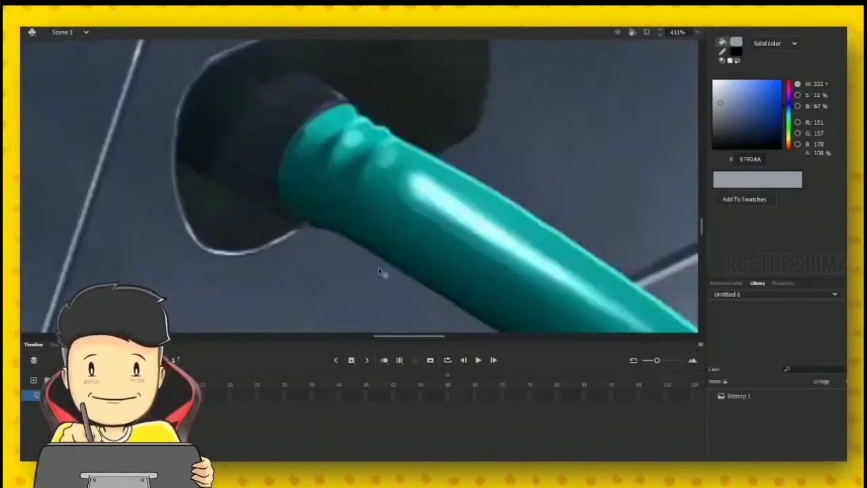
left_click(397, 232)
key("space")
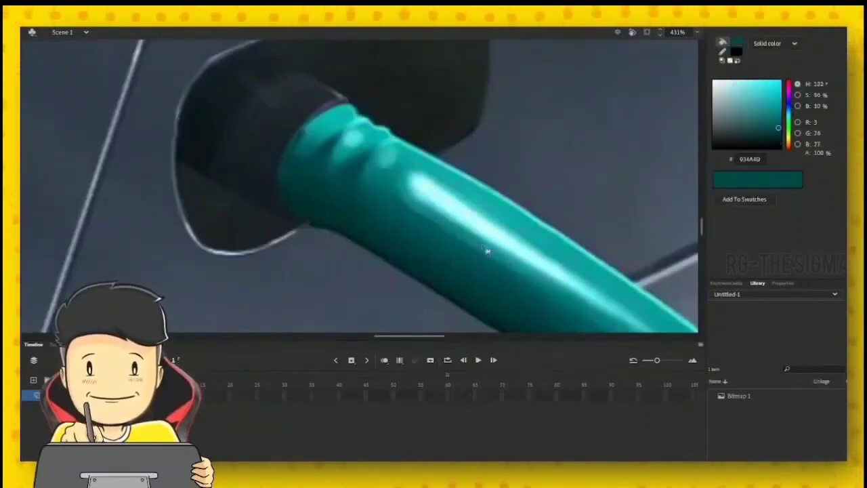
- Examine the highlights and shading along the teal gas pipe and how it fits into the stove artwork
left_click_drag(551, 257, 383, 155)
left_click_drag(513, 209, 353, 129)
left_click_drag(513, 256, 543, 310)
left_click_drag(368, 188, 503, 277)
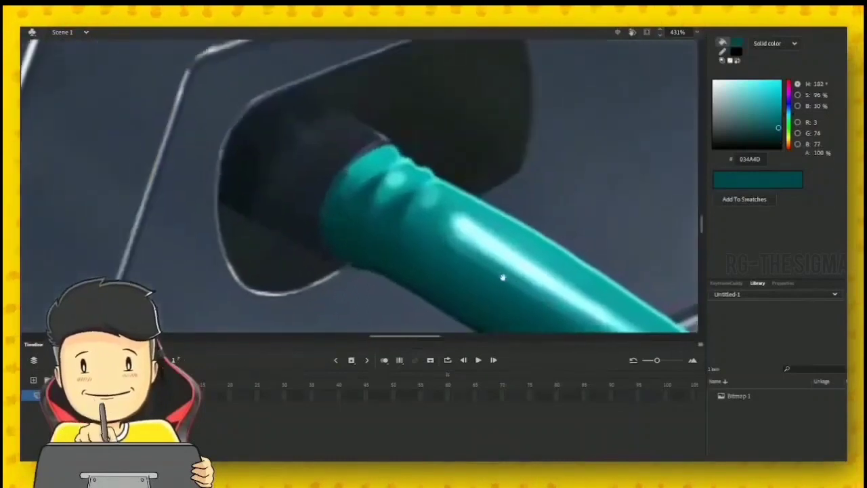
left_click_drag(447, 237, 464, 247)
left_click_drag(466, 216, 424, 165)
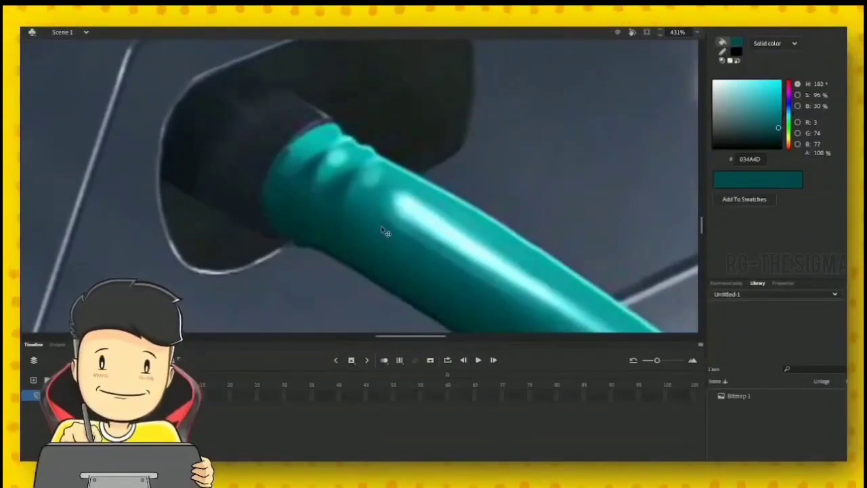
scroll(388, 230, "down", 5)
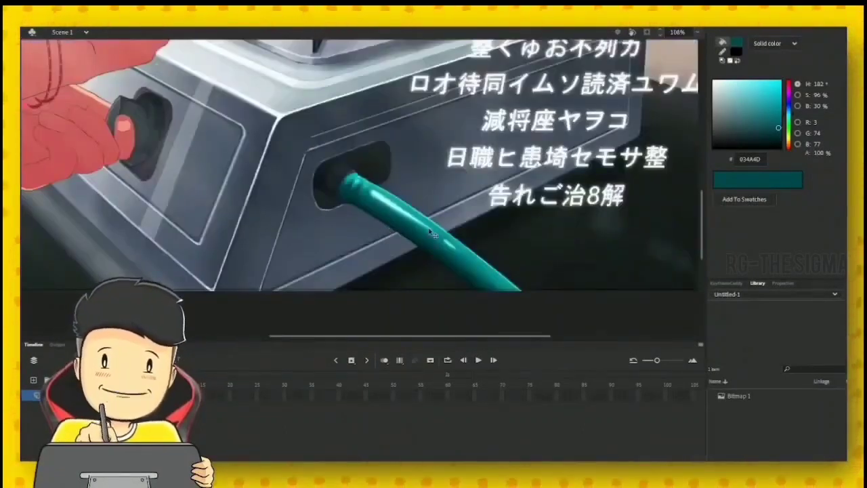
key("ctrl+minus")
key("ctrl+equal")
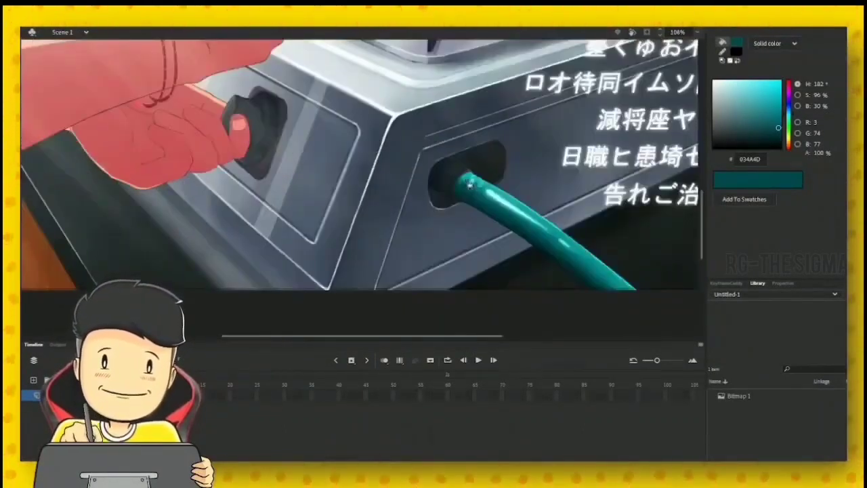
- Examine the stove's front corner, the Japanese text on its side panel and the dark background around the gas pipe
left_click_drag(524, 139, 428, 157)
left_click_drag(502, 154, 417, 153)
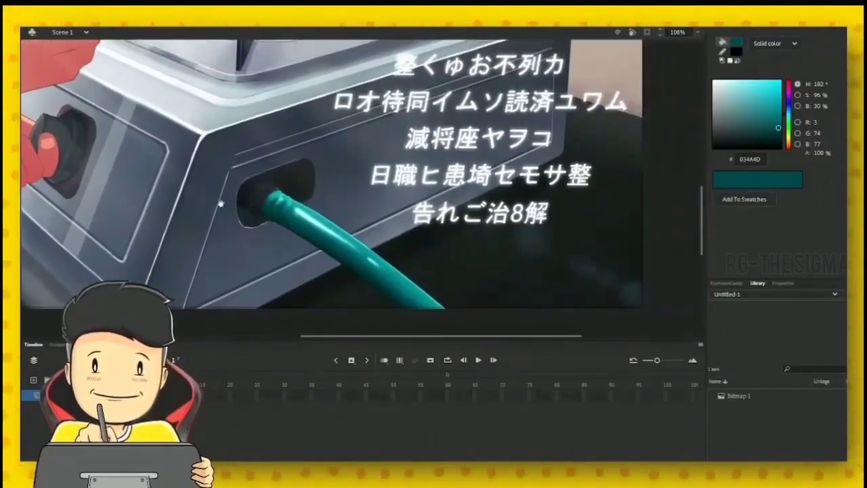
scroll(379, 189, "left", 4)
left_click_drag(560, 170, 465, 115)
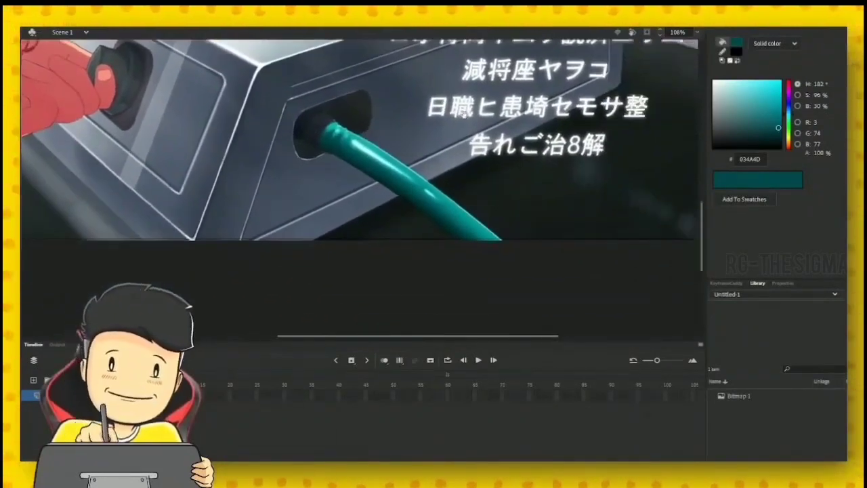
left_click_drag(358, 118, 457, 208)
left_click_drag(487, 117, 534, 193)
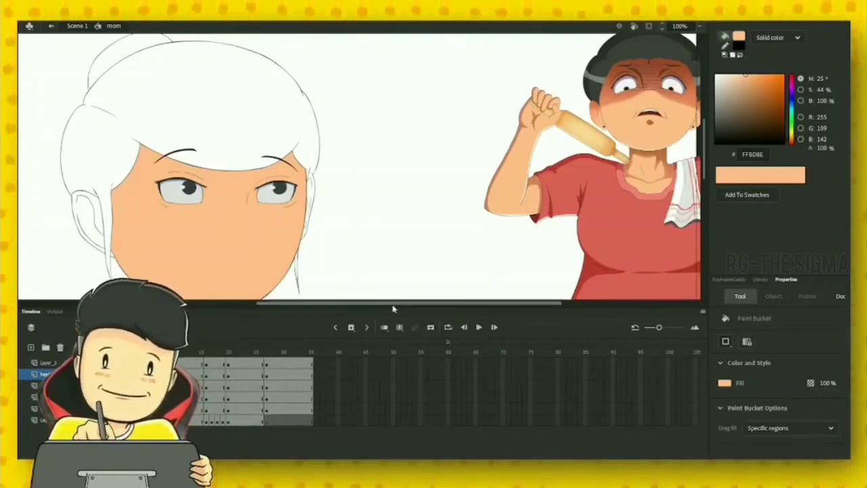
- In the mom symbol, sample the dark hair colour 414041 from the reference mom and fill the new head's main hair shape
mouse_move(332, 189)
left_mouse_down()
mouse_move(400, 170)
mouse_move(393, 217)
left_mouse_up()
key("i")
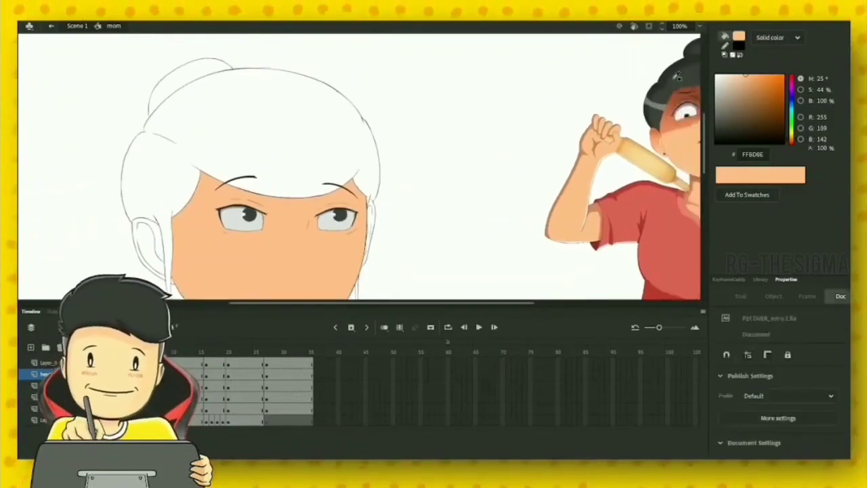
left_click(654, 91)
left_click(258, 139)
left_click_drag(253, 141, 370, 105)
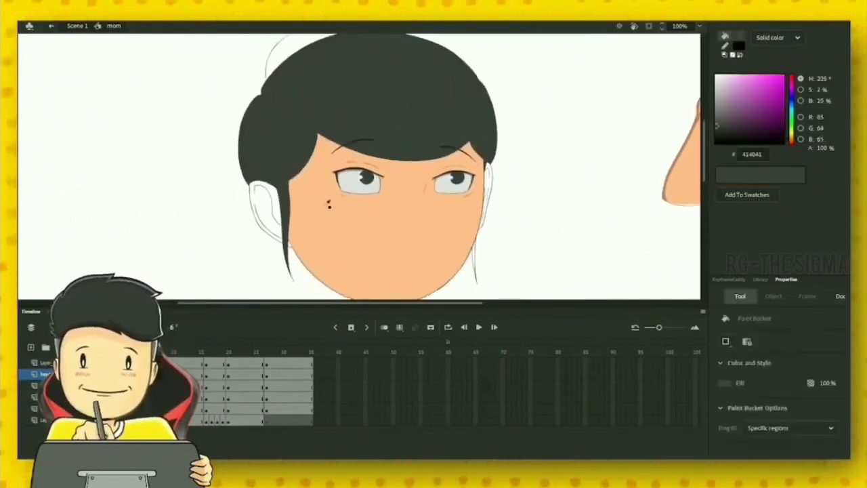
- Fill the new head's ears with the face's skin tone FFBD8E and its hair bun with the hair colour 414041
left_click(327, 217, "alt")
left_click(279, 211)
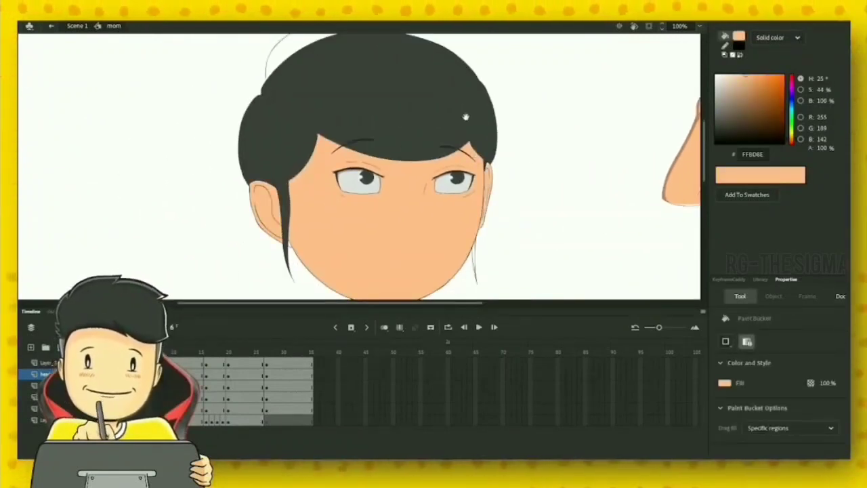
left_click(316, 145, "alt")
left_click(285, 121)
- Sample the shadow skin tone E78360 from the reference mom's face and the darker hair tone 2E2D2F from her hair
left_click_drag(513, 153, 356, 88)
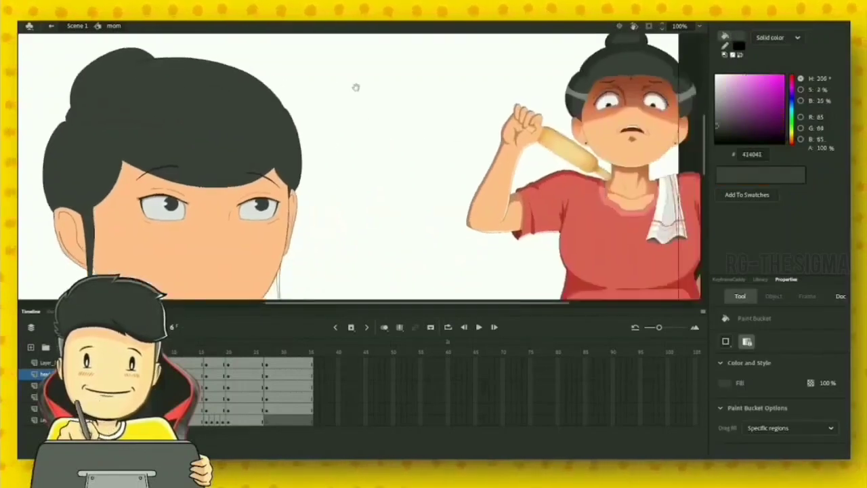
left_click_drag(456, 133, 447, 59)
left_click_drag(437, 117, 400, 133)
left_click_drag(342, 109, 415, 137)
left_click_drag(506, 148, 432, 200)
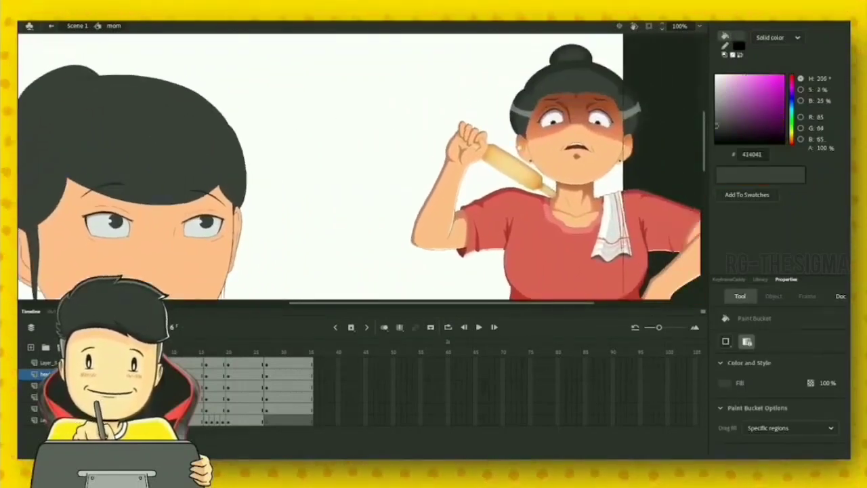
key("v")
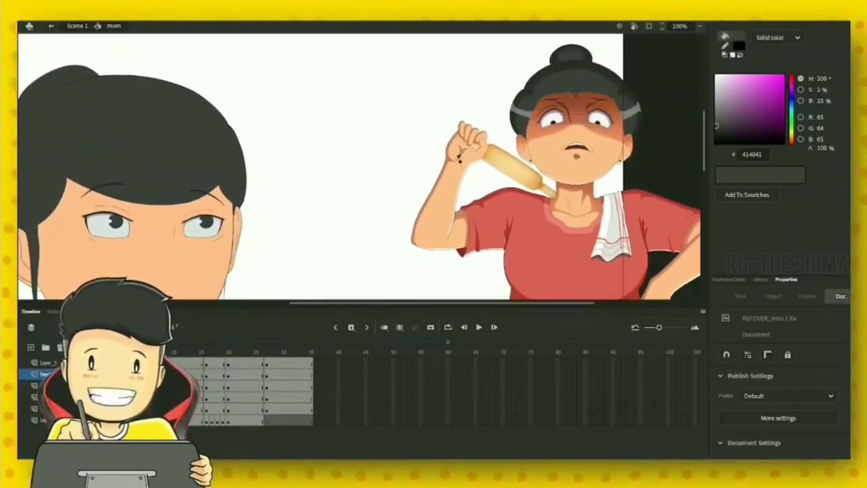
left_click(459, 169)
key("i")
left_click(542, 134)
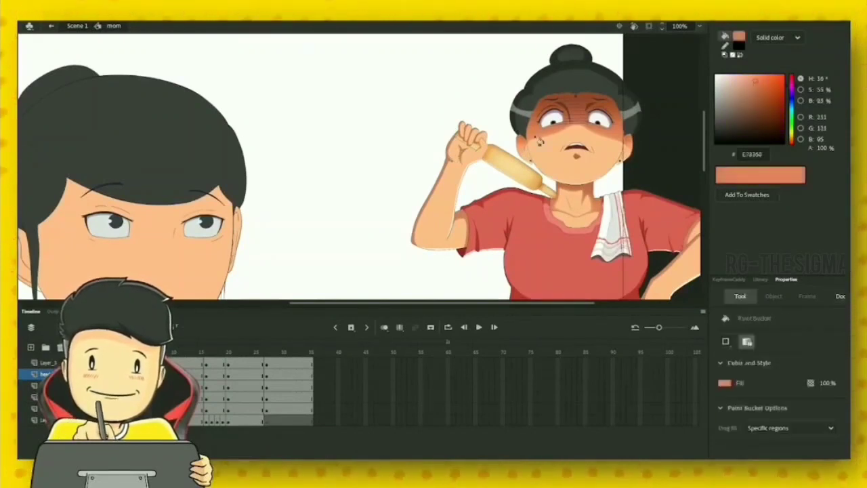
key("i")
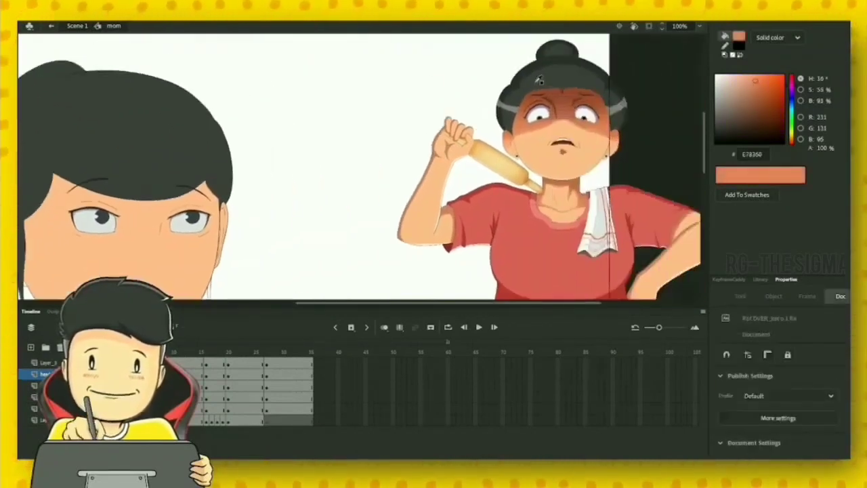
left_click(532, 67)
left_click_drag(147, 126, 398, 128)
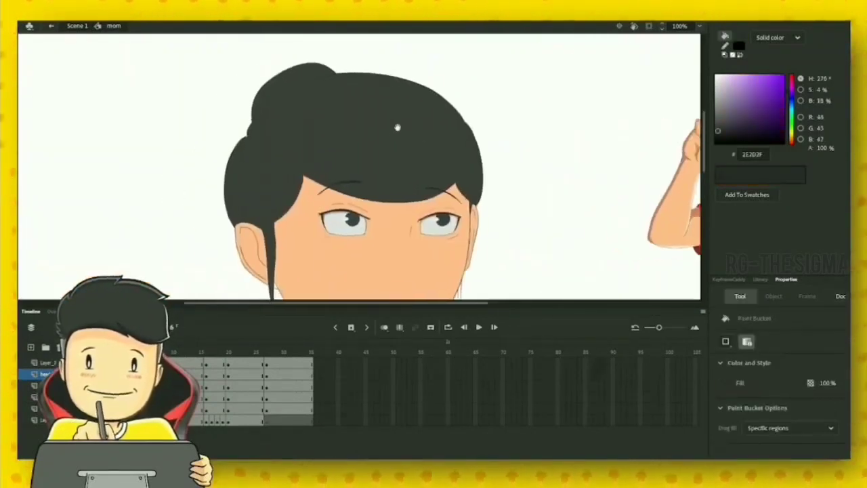
key("v")
left_click(292, 202)
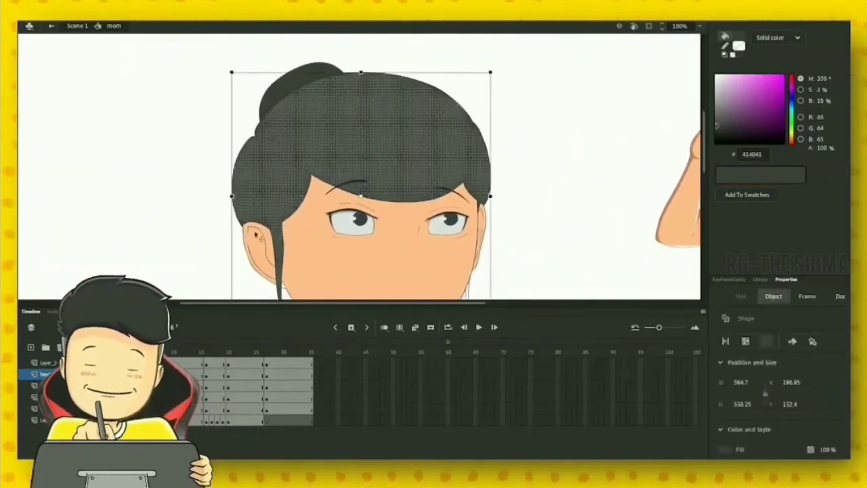
left_click_drag(490, 214, 413, 153)
left_click(509, 170)
left_click_drag(515, 170, 565, 154)
left_click(566, 152)
- Try to shade the left side of the face with DF835F inside a curved boundary line from the brow to the chin
key("v")
left_click(287, 212)
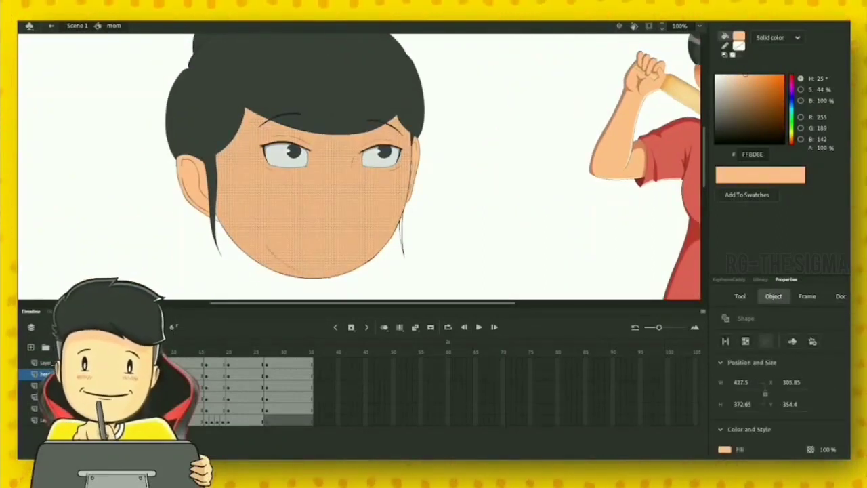
mouse_move(259, 236)
left_mouse_down()
mouse_move(254, 207)
mouse_move(258, 133)
left_mouse_up()
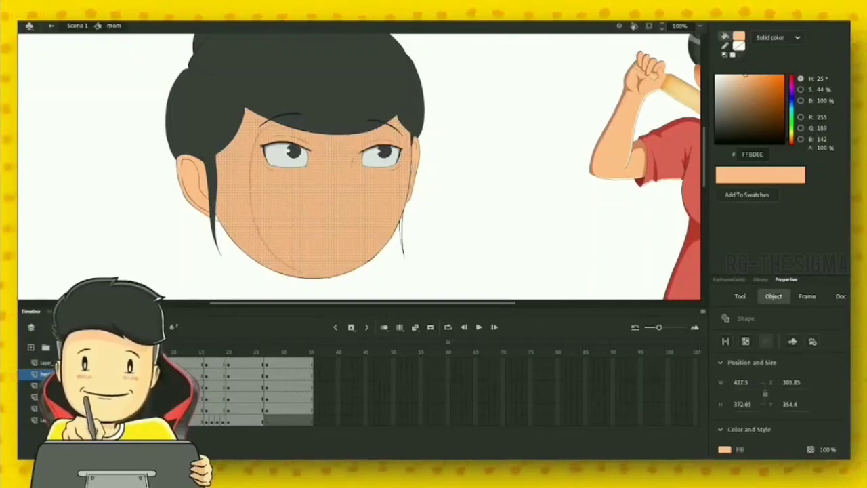
key("q")
left_click(473, 126)
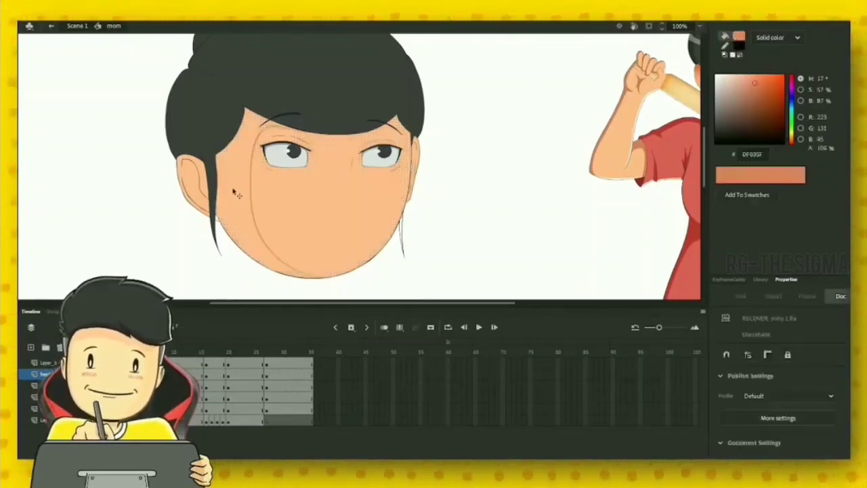
key("k")
left_click(234, 200)
key("ctrl+z")
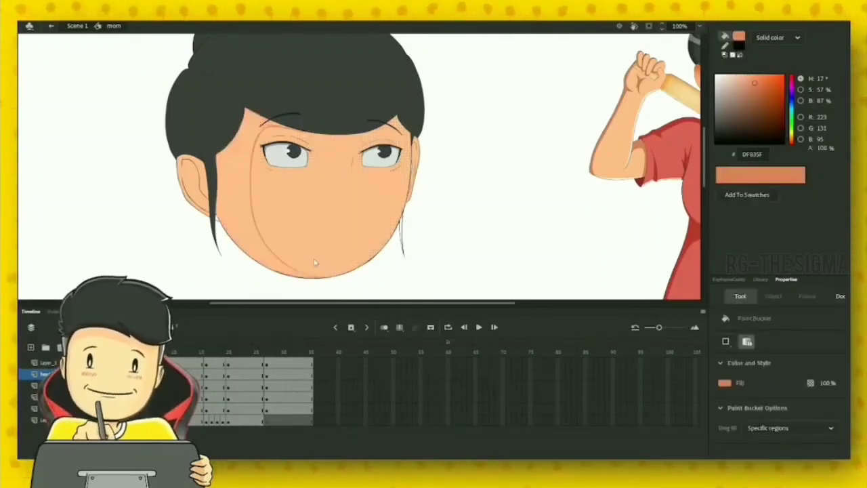
key("ctrl+z")
key("ctrl+z")
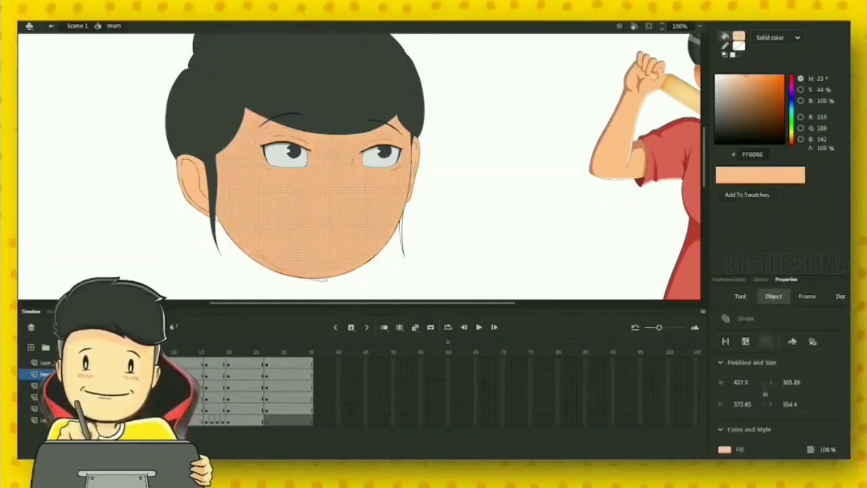
- Draw a curved shadow boundary nearer the face's left edge and fill that strip and the left ear with DF835F
mouse_move(256, 251)
left_mouse_down()
mouse_move(238, 213)
mouse_move(236, 163)
mouse_move(248, 129)
left_mouse_up()
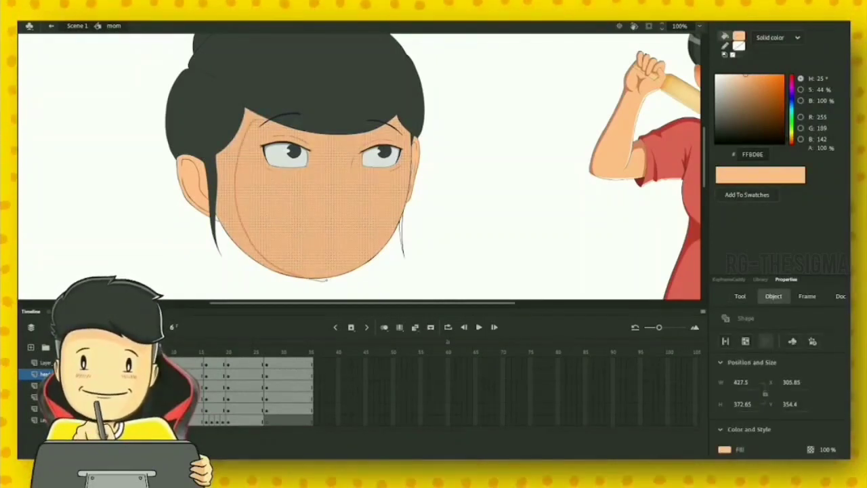
key("v")
left_click(502, 148)
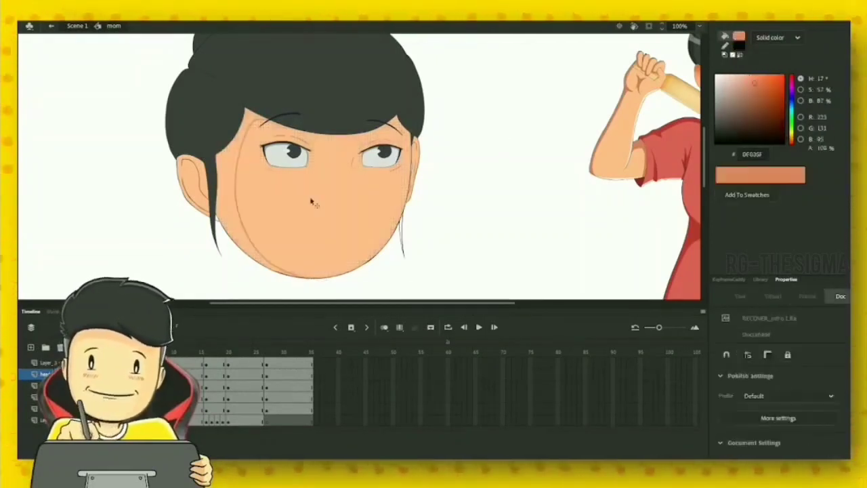
key("k")
left_click(237, 217)
left_click(204, 208)
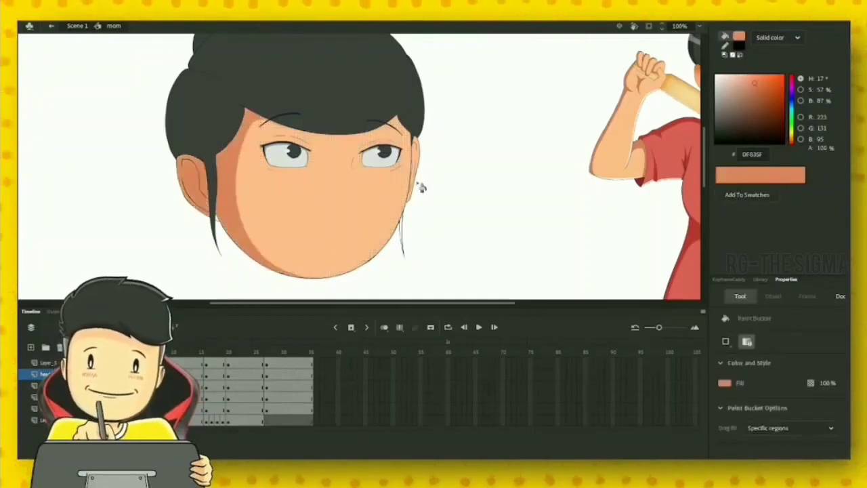
left_click_drag(356, 100, 342, 118)
key("ctrl+minus")
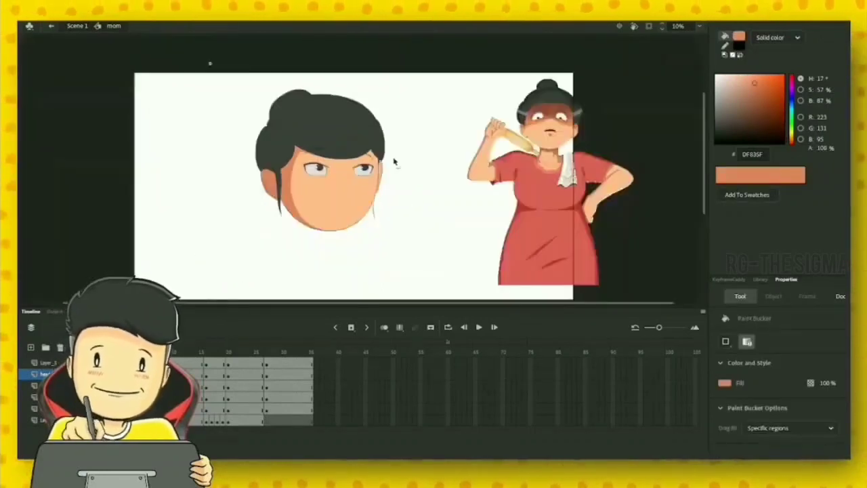
scroll(400, 165, "up", 1)
scroll(410, 186, "up", 2)
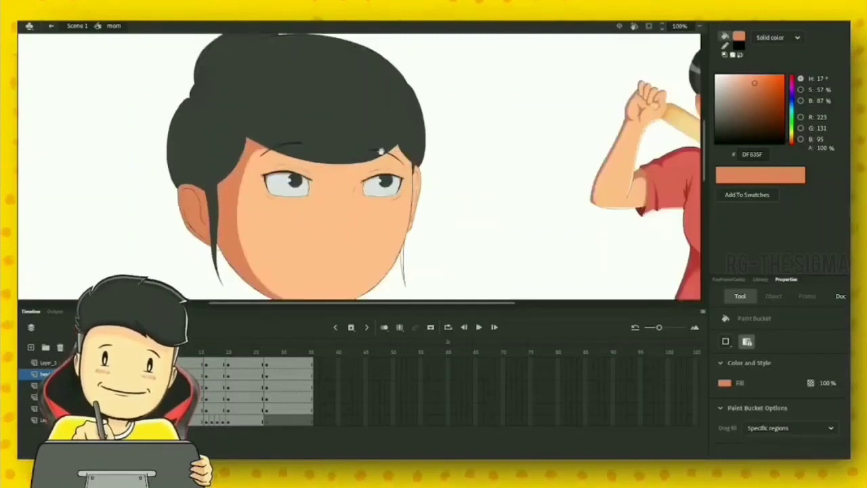
- Undo the shadow fills on the face and ear together with the curved boundary line, and clear the selection
left_click_drag(442, 159, 392, 145)
key("ctrl+z")
key("ctrl+z")
key("ctrl+z")
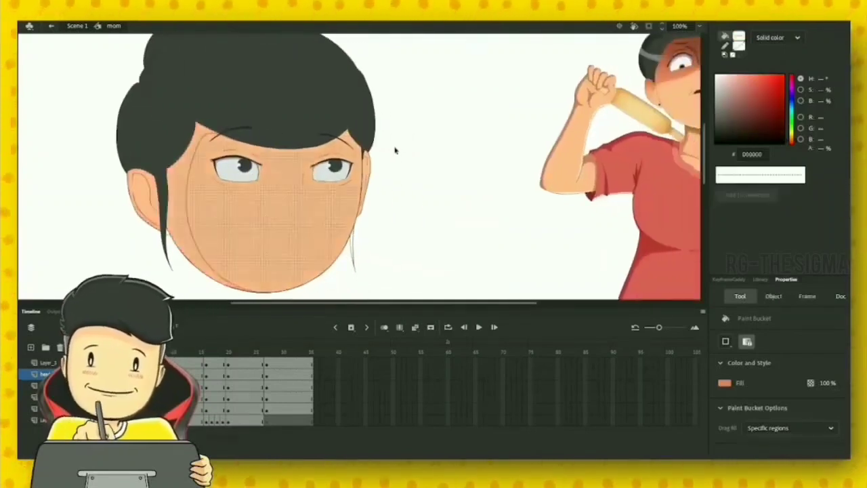
key("ctrl+z")
key("q")
left_click(410, 160)
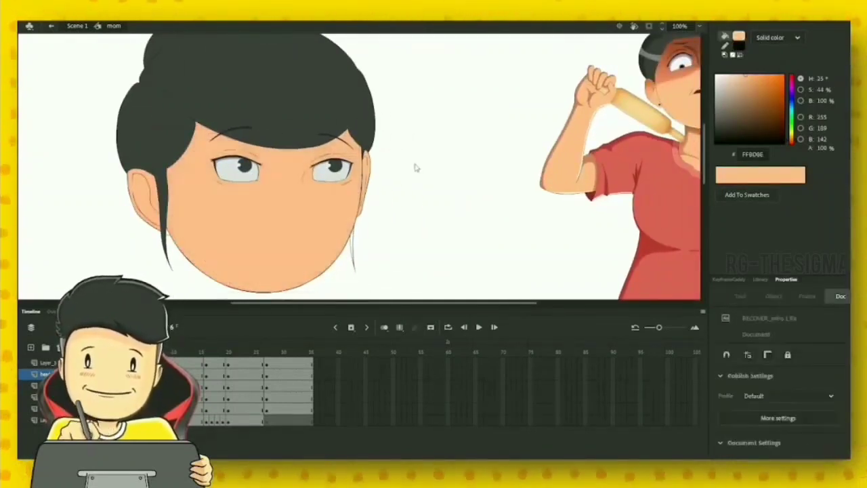
- Play back the mom's head animation
key("Return")
key("Return")
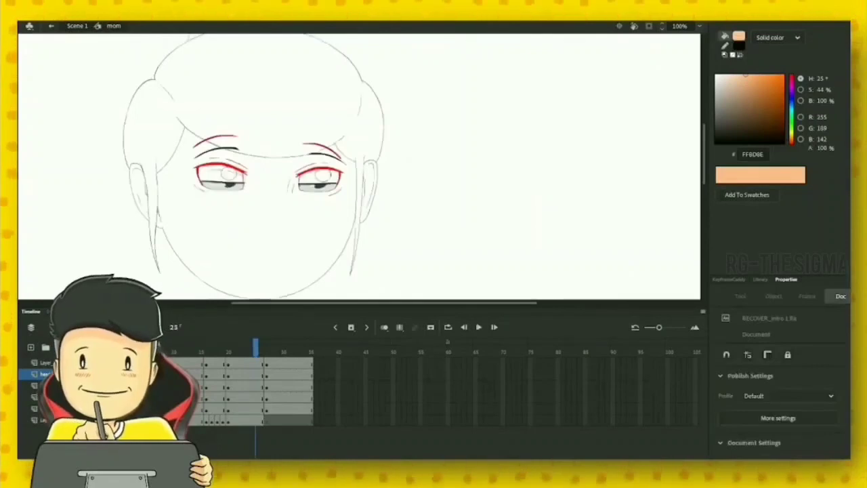